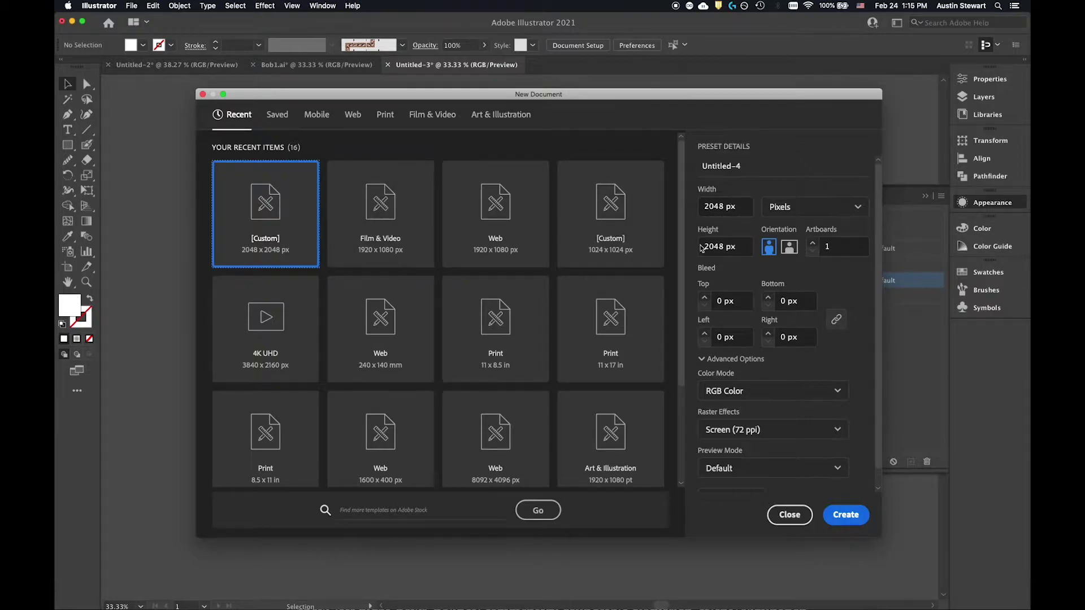
Step: Create a new 2048 × 2048 px document from the Custom preset
{"action": "left_click", "coordinate": [852, 515]}
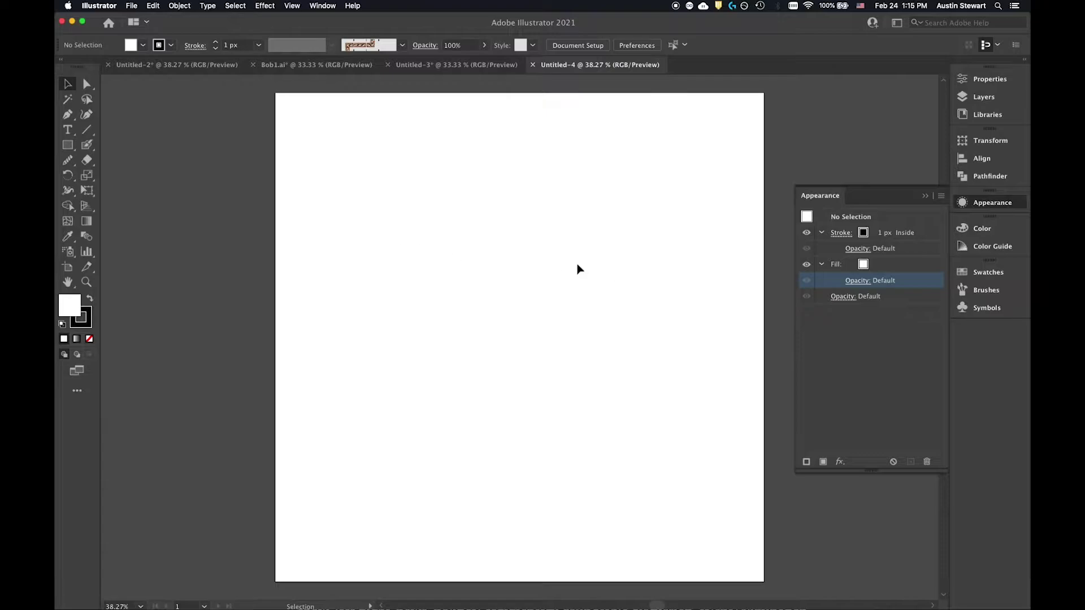
Step: Place bob_ross_img as a linked image, previewing it first, at the artboard's top-left corner
{"action": "key", "text": "super+Tab"}
{"action": "left_click", "coordinate": [135, 6]}
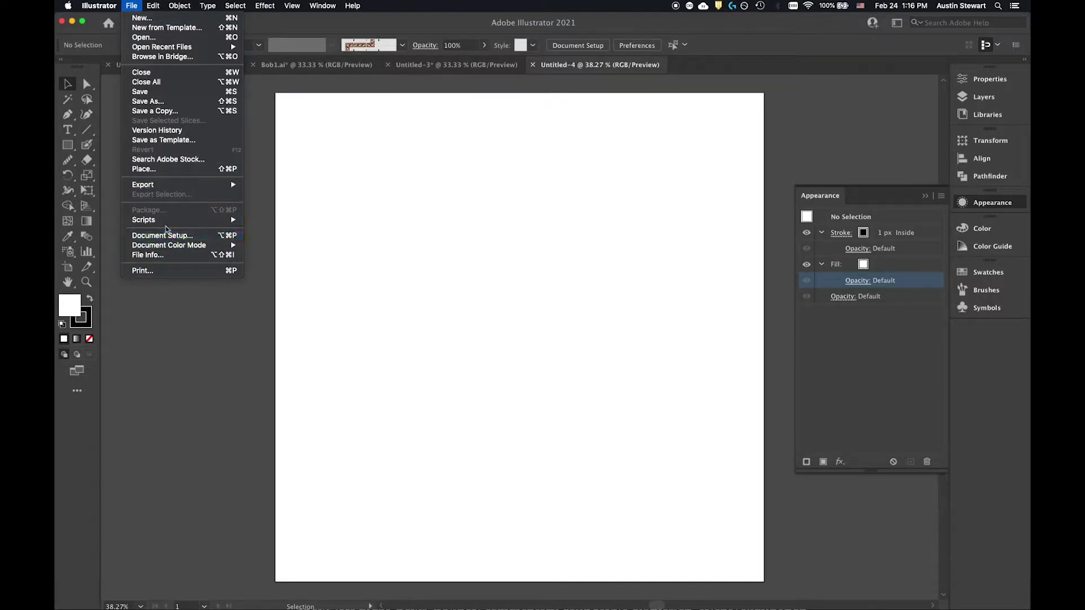
{"action": "left_click", "coordinate": [159, 175]}
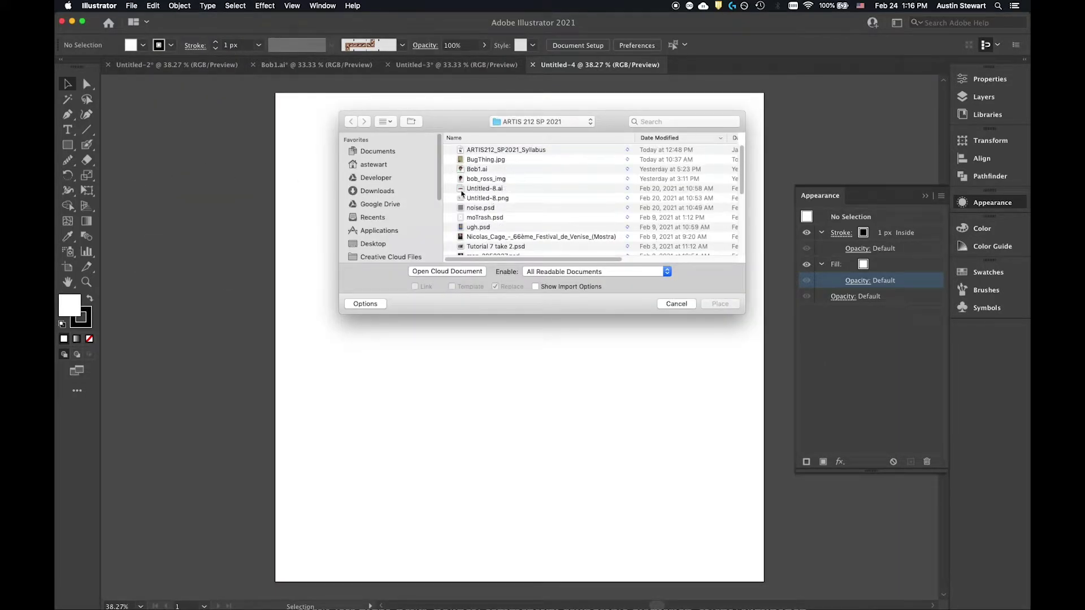
{"action": "left_click", "coordinate": [489, 179]}
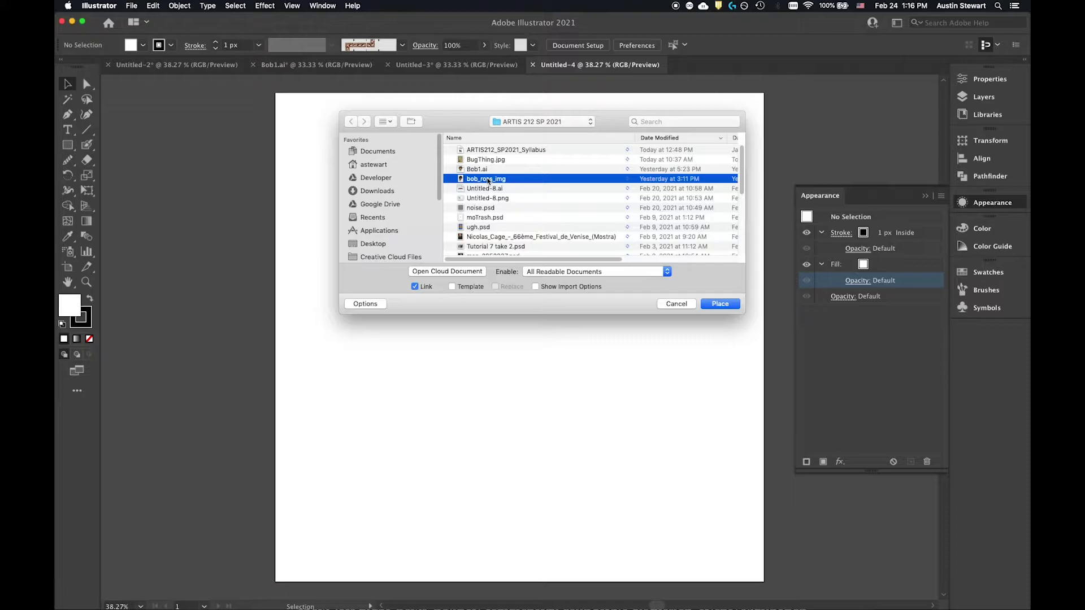
{"action": "key", "text": "space"}
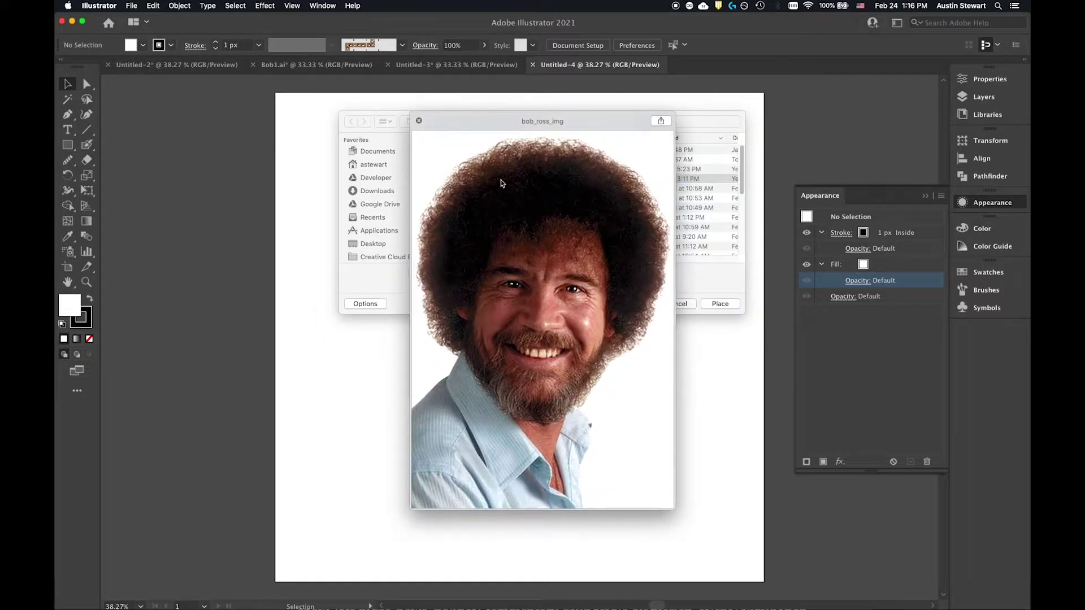
{"action": "key", "text": "space"}
{"action": "left_click", "coordinate": [718, 304]}
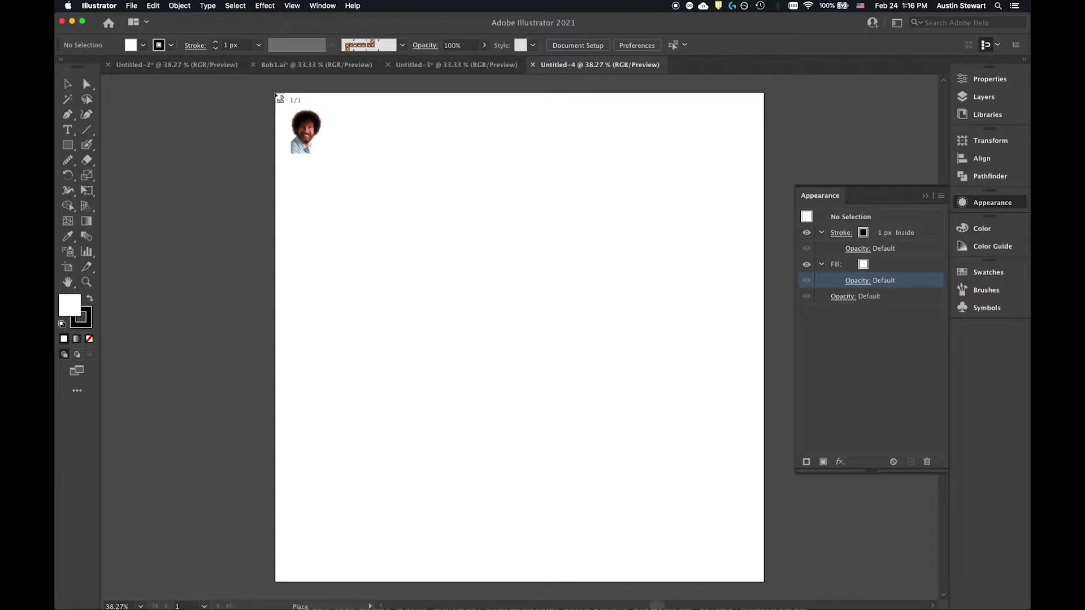
{"action": "left_click", "coordinate": [275, 94]}
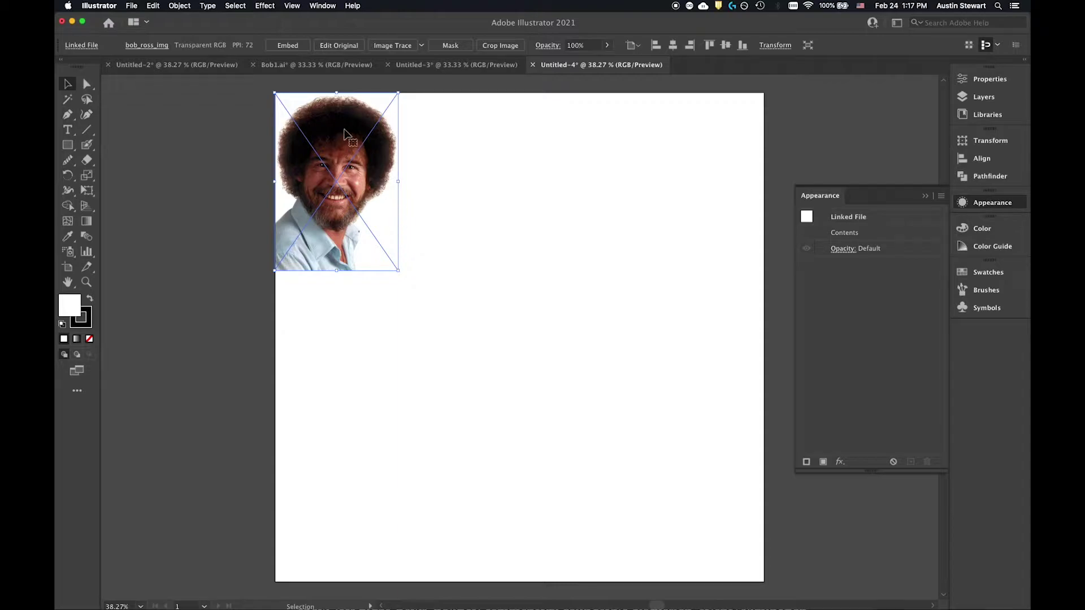
Step: Move the photo toward the centre, tilt it about 40 degrees and narrow it
{"action": "left_click_drag", "start_coordinate": [359, 134], "coordinate": [460, 225]}
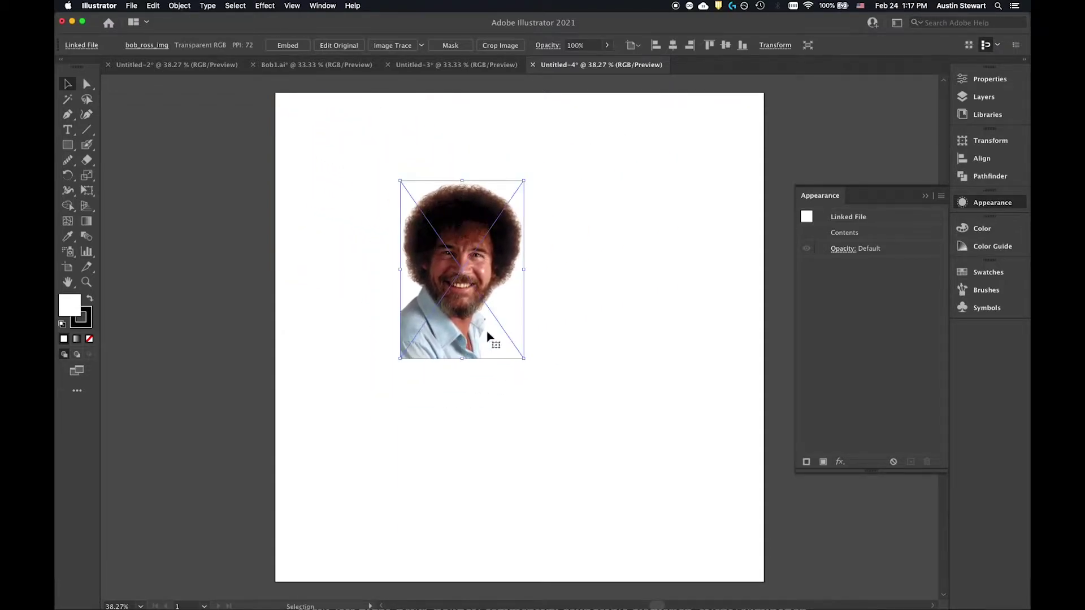
{"action": "left_click_drag", "start_coordinate": [526, 365], "coordinate": [339, 387]}
{"action": "left_click_drag", "start_coordinate": [376, 338], "coordinate": [524, 357]}
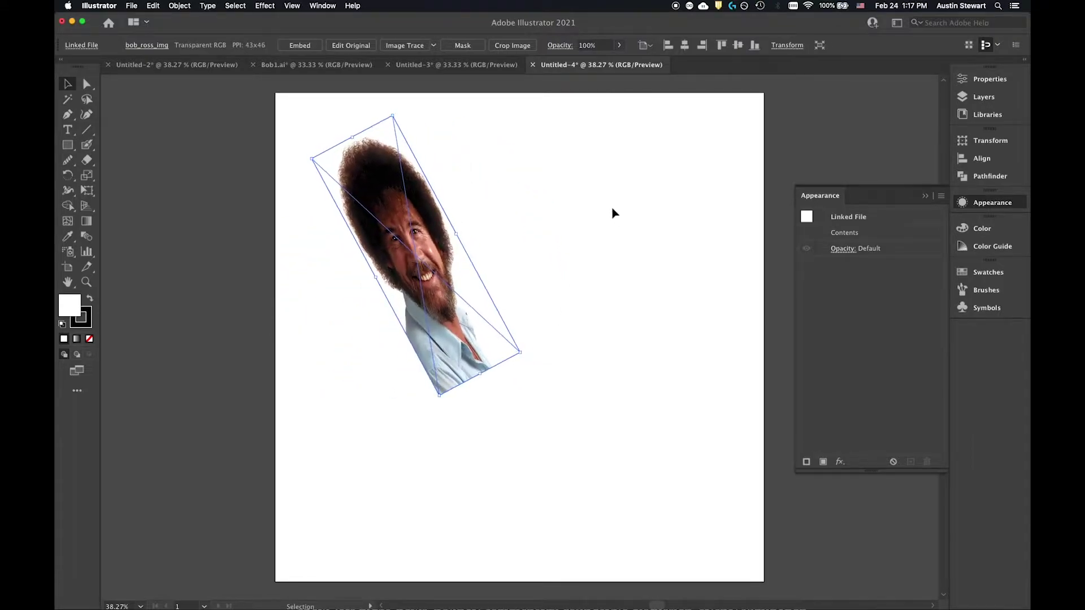
Step: Duplicate the tilted photo twice and stagger the three copies so they overlap
{"action": "left_click_drag", "start_coordinate": [395, 218], "coordinate": [373, 169]}
{"action": "left_click_drag", "start_coordinate": [436, 225], "coordinate": [597, 235]}
{"action": "left_click_drag", "start_coordinate": [426, 236], "coordinate": [379, 218]}
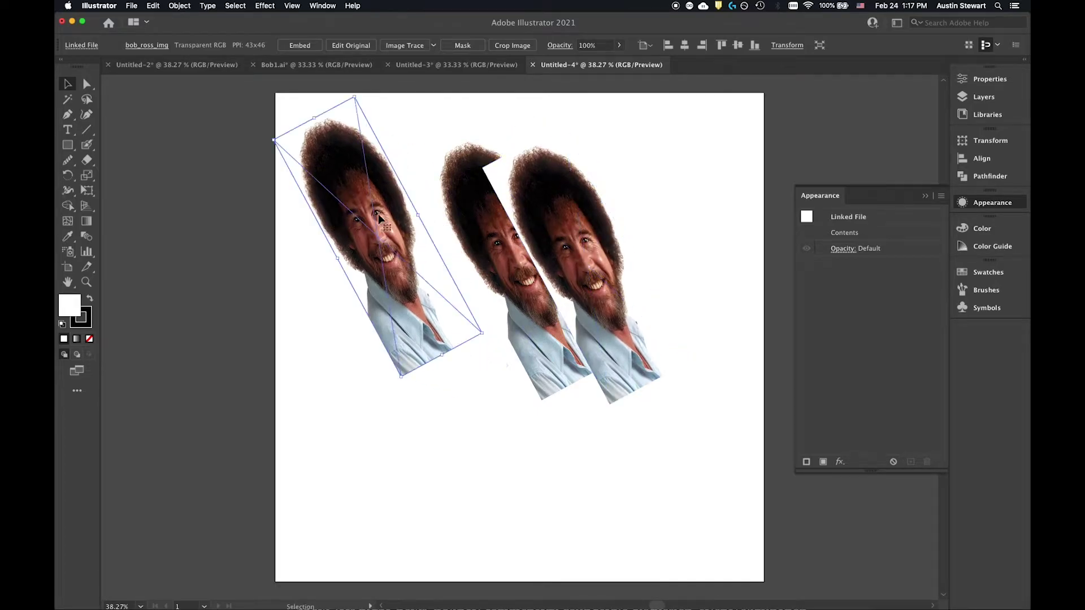
{"action": "left_click_drag", "start_coordinate": [492, 242], "coordinate": [404, 216]}
{"action": "left_click_drag", "start_coordinate": [595, 241], "coordinate": [528, 242]}
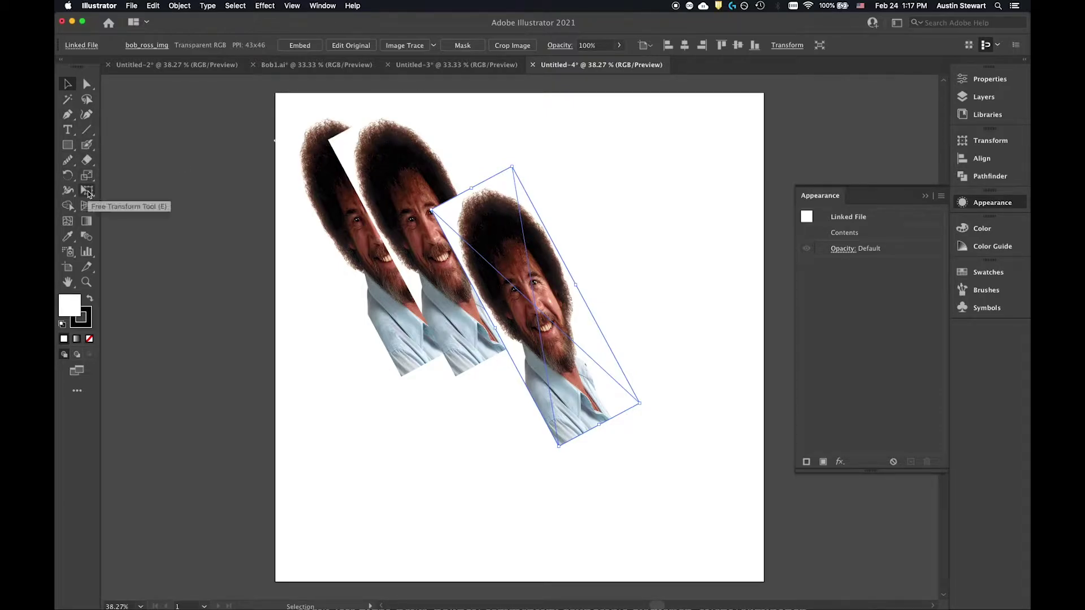
Step: Resize, duplicate and reposition the photo with the Free Transform tool
{"action": "left_click", "coordinate": [87, 192]}
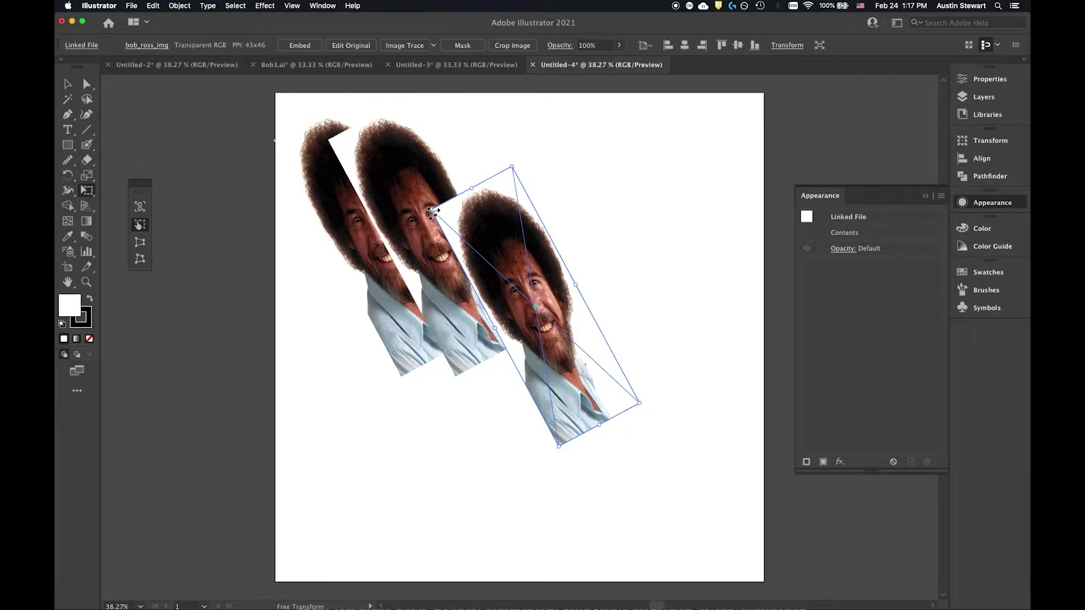
{"action": "left_click_drag", "start_coordinate": [431, 212], "coordinate": [358, 217]}
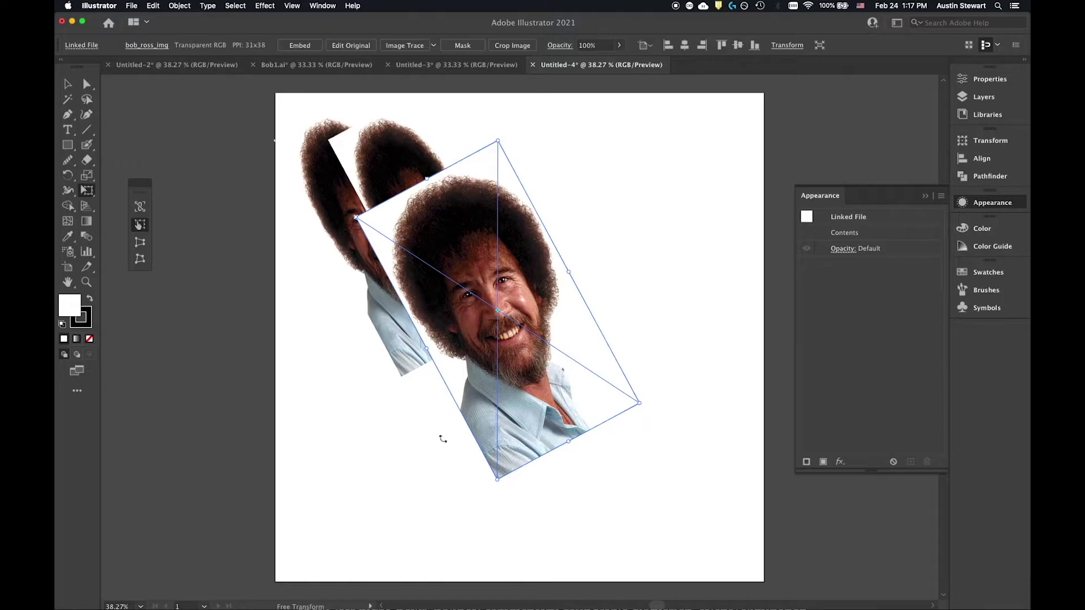
{"action": "left_click_drag", "start_coordinate": [490, 257], "coordinate": [473, 233]}
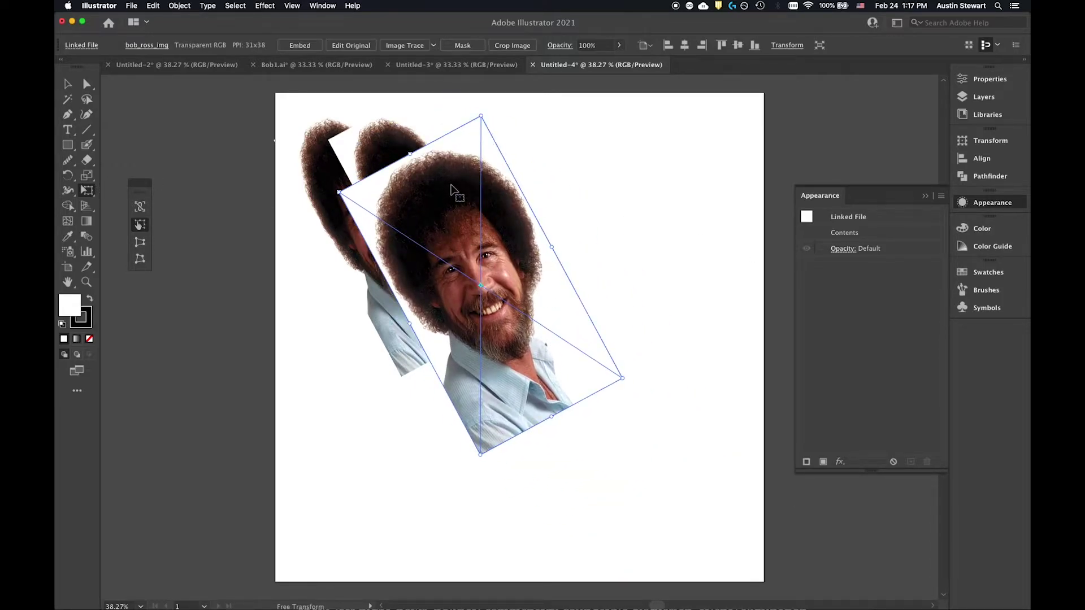
{"action": "left_click_drag", "start_coordinate": [451, 185], "coordinate": [576, 215]}
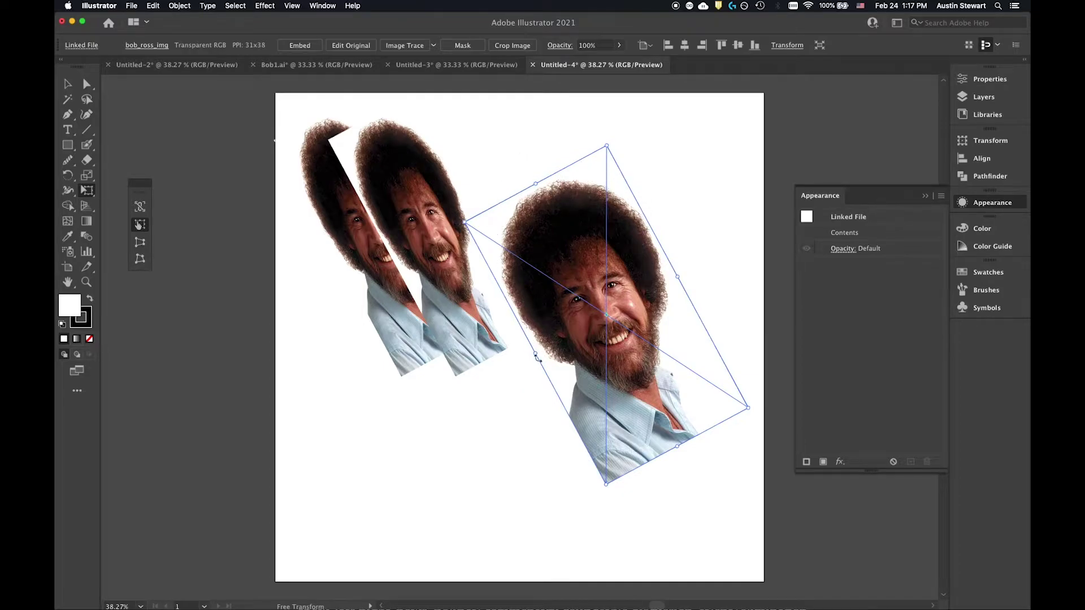
{"action": "left_click_drag", "start_coordinate": [682, 343], "coordinate": [614, 287]}
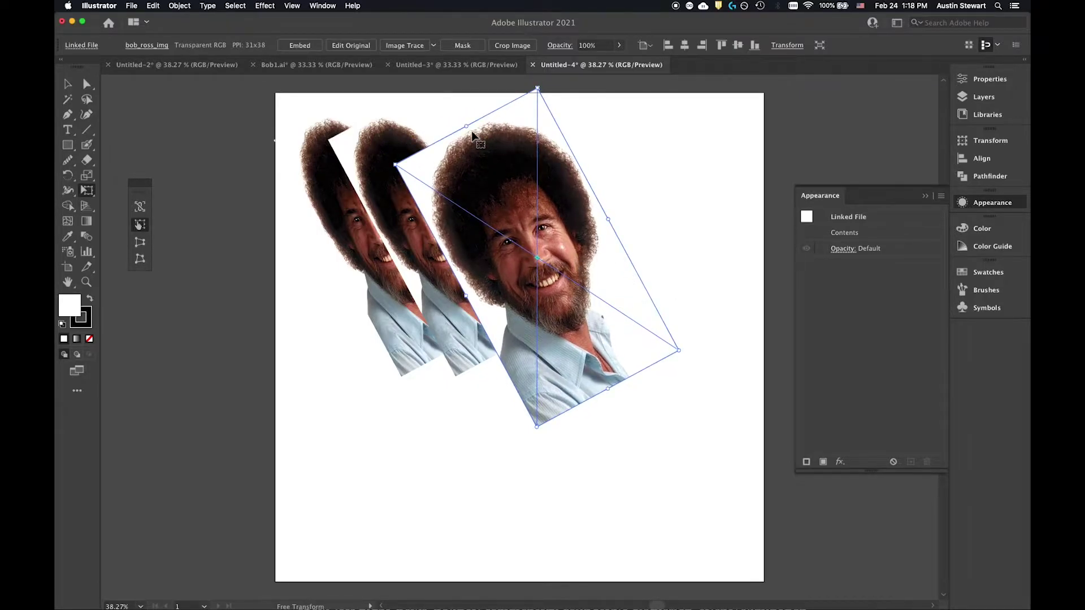
{"action": "left_click_drag", "start_coordinate": [503, 193], "coordinate": [503, 264]}
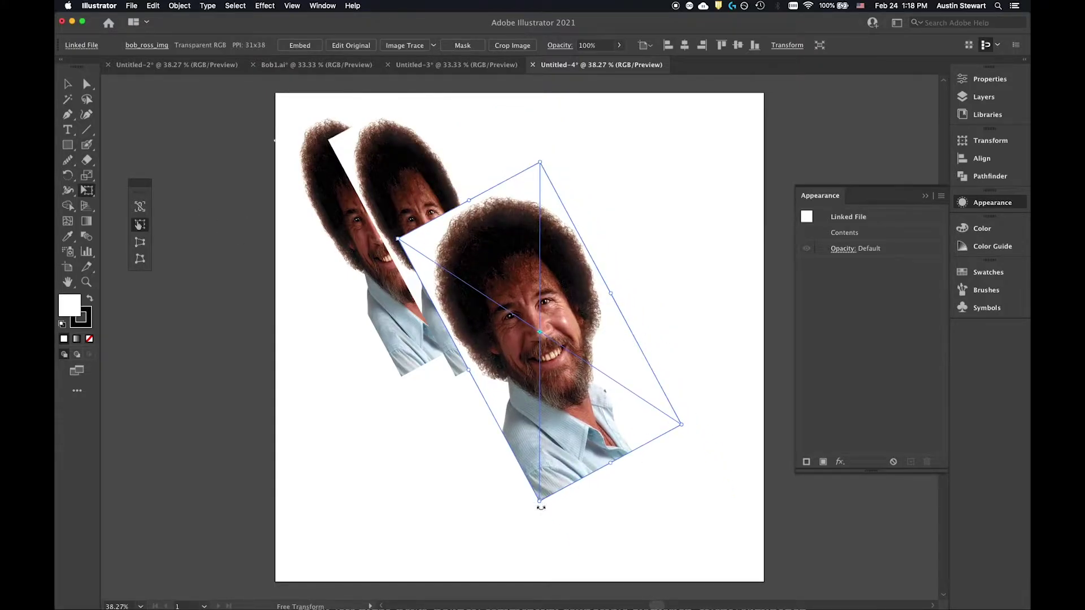
{"action": "left_click_drag", "start_coordinate": [539, 507], "coordinate": [460, 484]}
Step: Undo the transforms until one upright, original-size photo remains near the centre
{"action": "key", "text": "v"}
{"action": "key", "text": "super+z"}
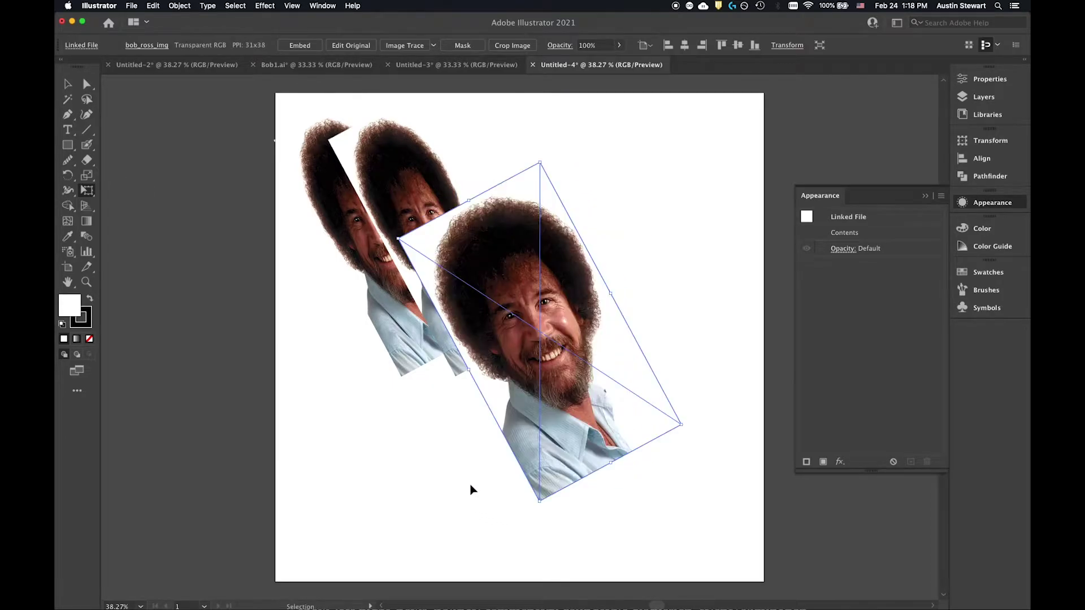
{"action": "key", "text": "super+z"}
{"action": "key", "text": "super+z"}
{"action": "key", "text": "super+z"}
{"action": "key", "text": "super+z"}
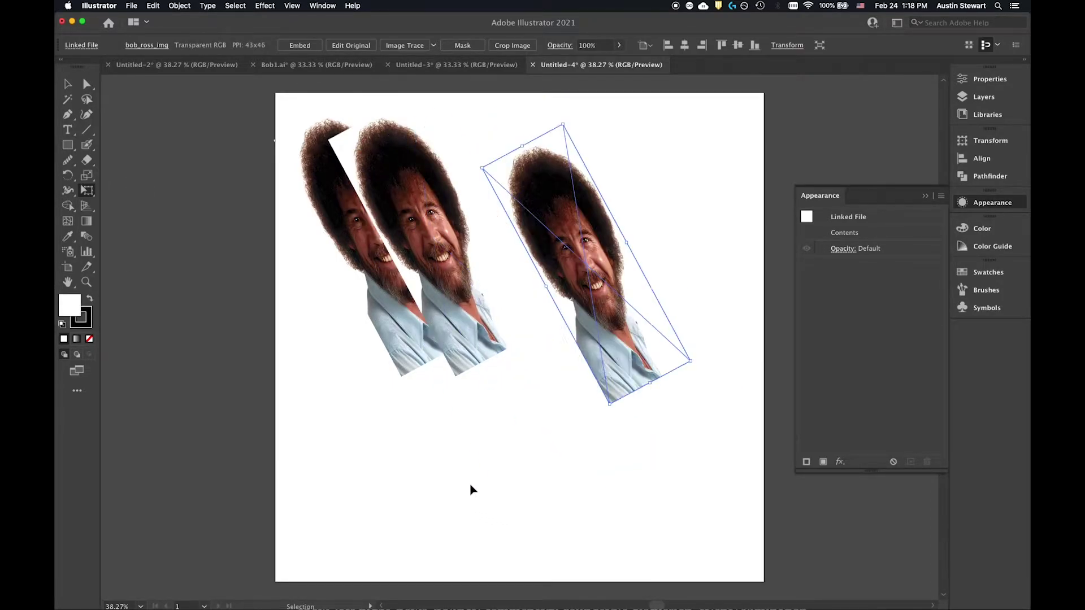
{"action": "key", "text": "super+z"}
{"action": "key", "text": "super+z"}
{"action": "key", "text": "super+z"}
{"action": "key", "text": "super+z"}
{"action": "key", "text": "super+z"}
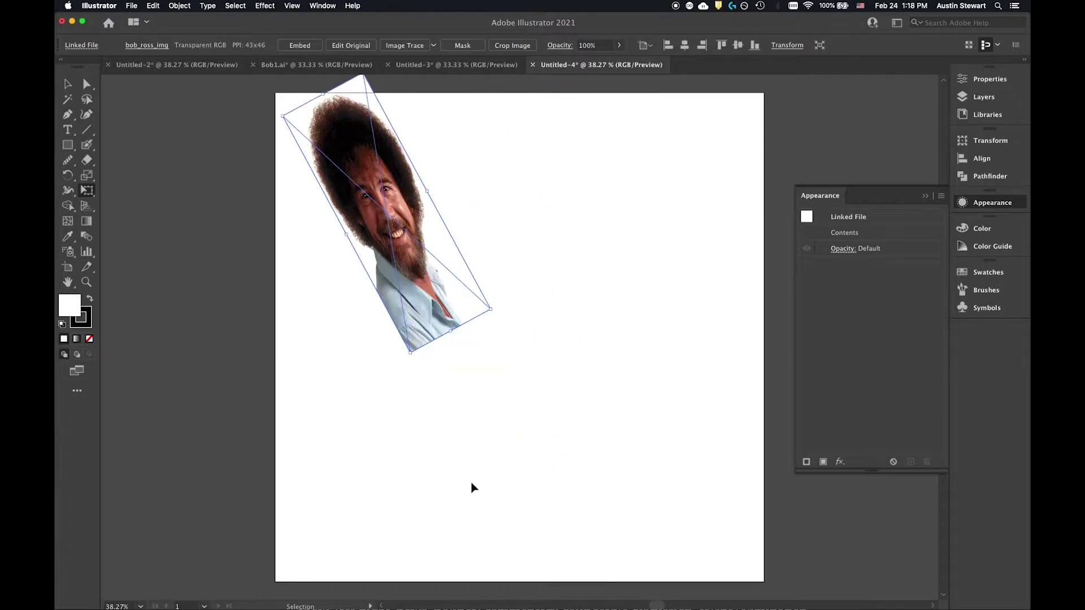
{"action": "key", "text": "super+z"}
{"action": "key", "text": "super+z"}
{"action": "key", "text": "super+z"}
{"action": "key", "text": "super+z"}
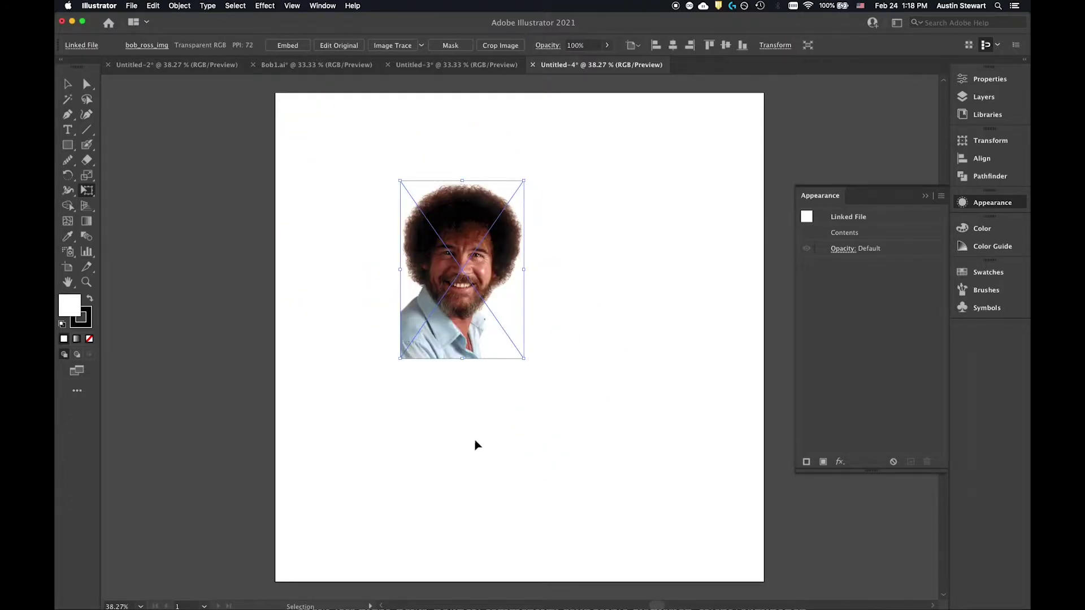
{"action": "key", "text": "e"}
{"action": "key", "text": "super+z"}
{"action": "key", "text": "super+z"}
{"action": "key", "text": "super+z"}
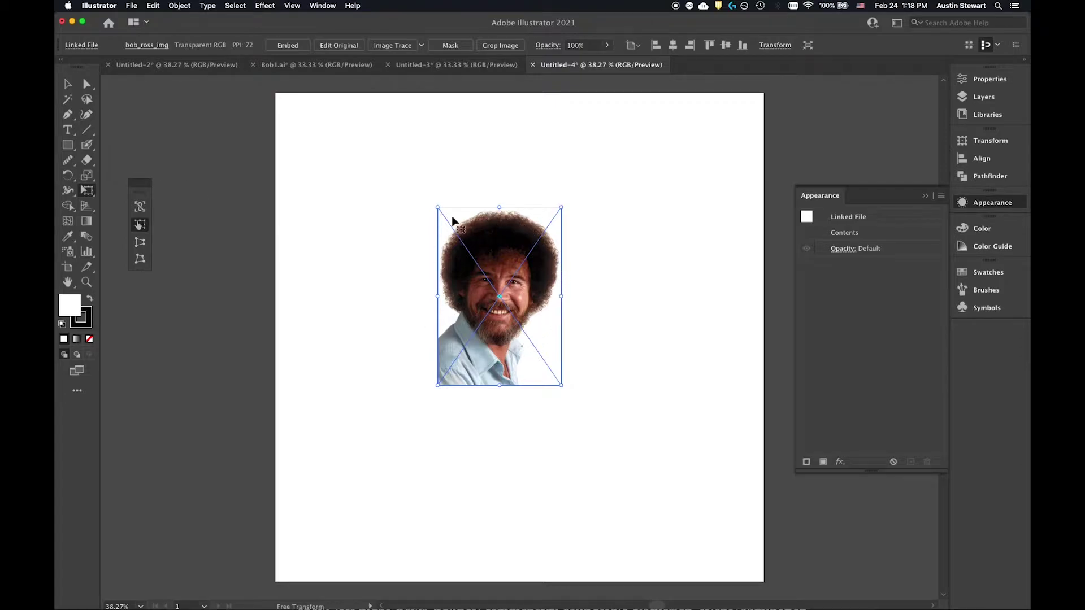
Step: Draw a circle over Bob Ross's face and clip the photo to it with a clipping mask
{"action": "left_click_drag", "start_coordinate": [67, 145], "coordinate": [135, 179]}
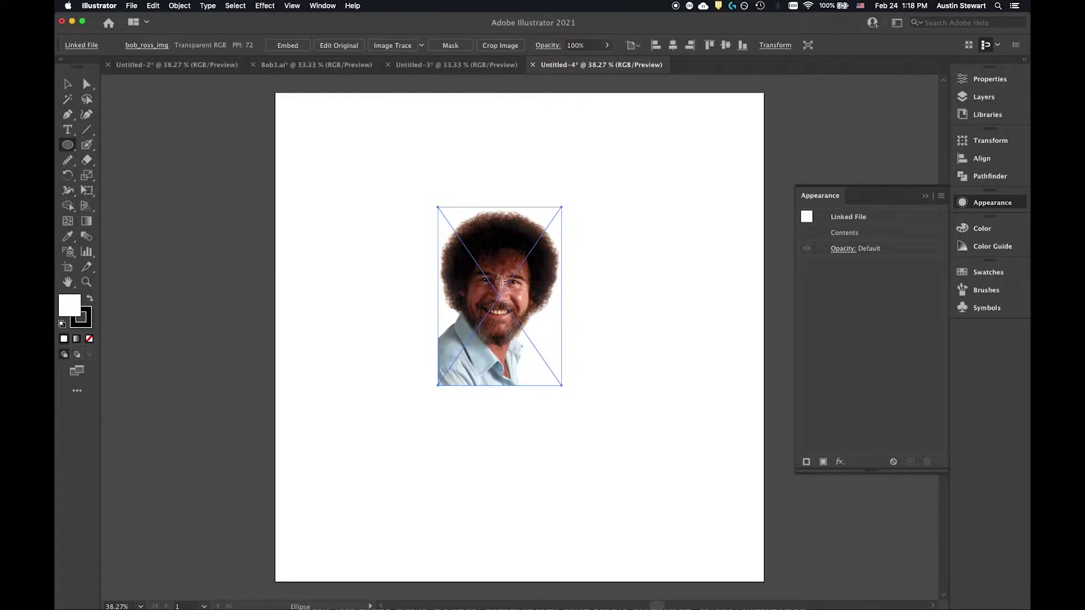
{"action": "left_click_drag", "start_coordinate": [501, 281], "coordinate": [592, 368]}
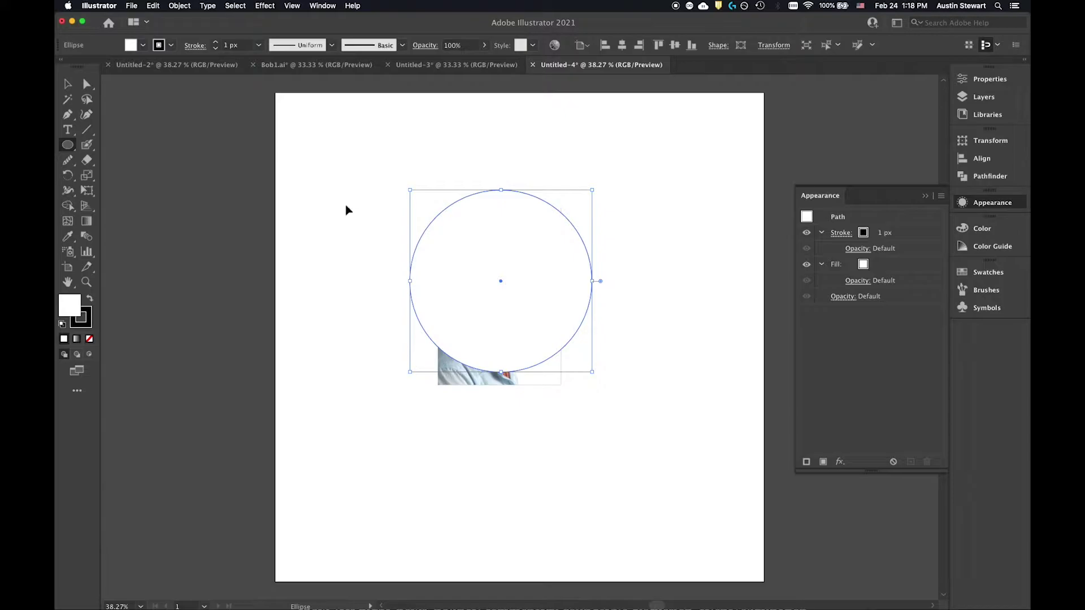
{"action": "key", "text": "v"}
{"action": "left_click_drag", "start_coordinate": [358, 175], "coordinate": [602, 494]}
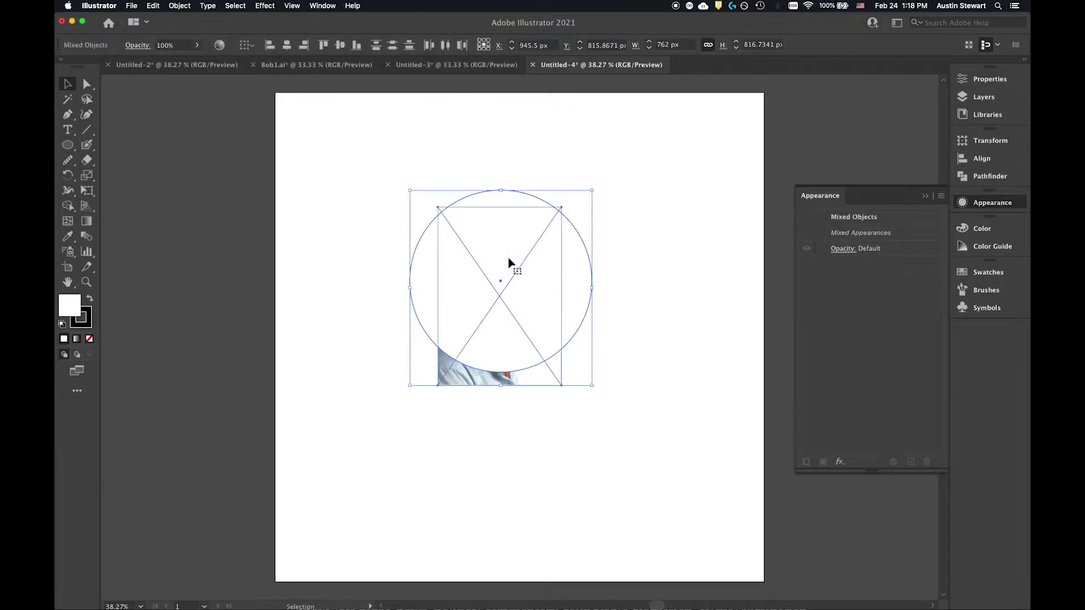
{"action": "left_click", "coordinate": [178, 6]}
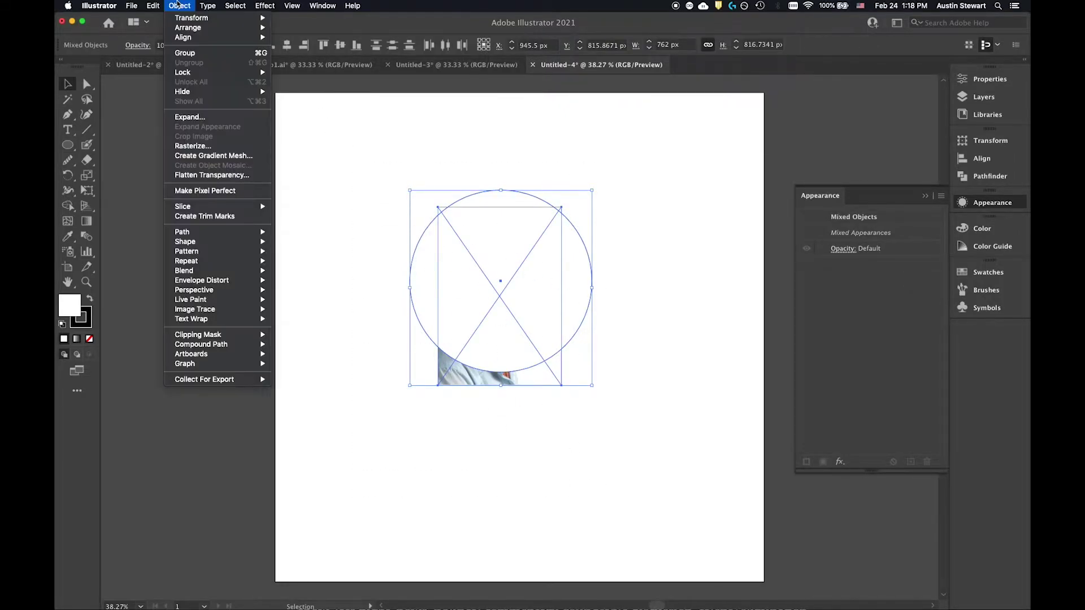
{"action": "mouse_move", "coordinate": [212, 335]}
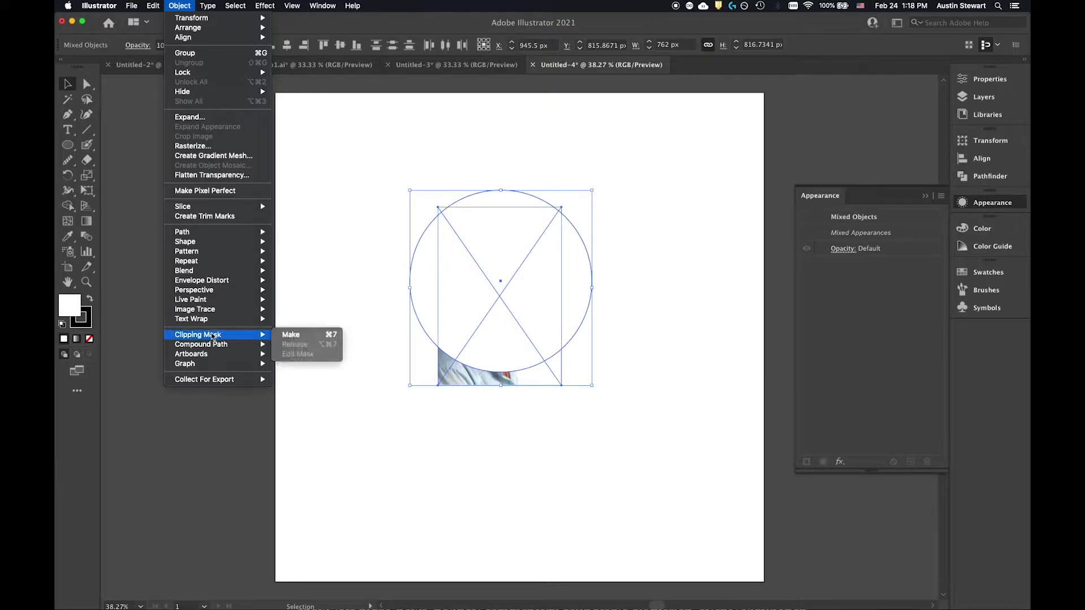
{"action": "left_click", "coordinate": [300, 339]}
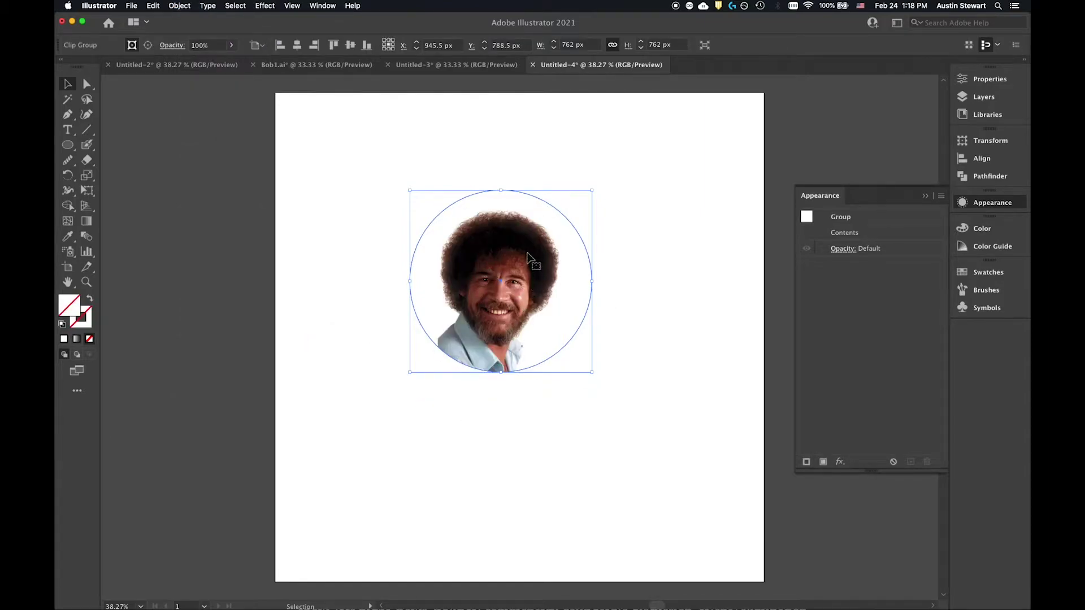
Step: Drag the circular portrait across to the artboard's top-right corner
{"action": "left_click_drag", "start_coordinate": [527, 257], "coordinate": [503, 199]}
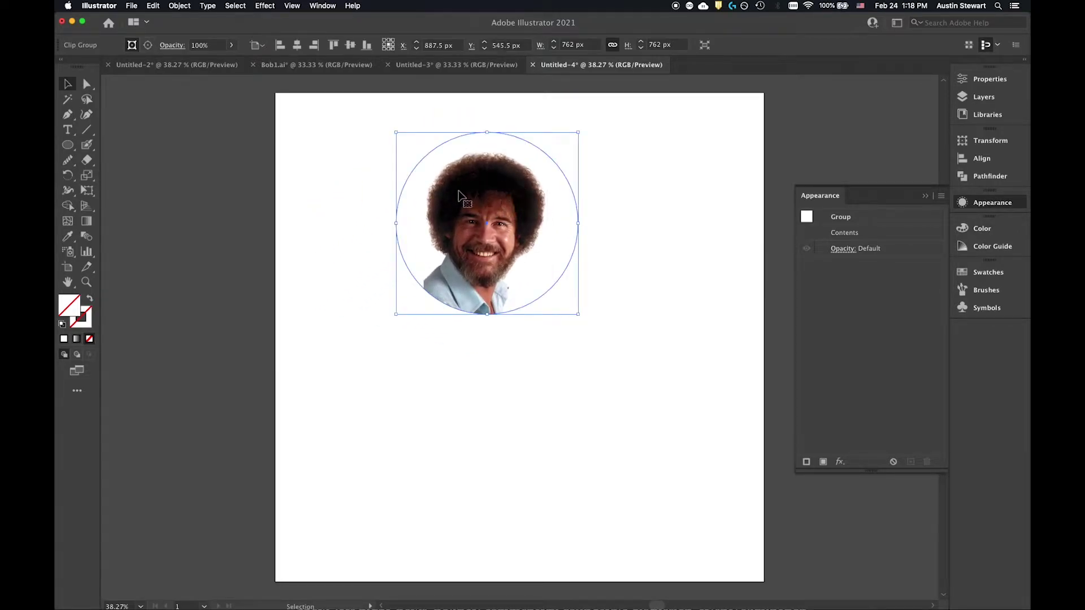
{"action": "left_click", "coordinate": [400, 200]}
{"action": "left_click_drag", "start_coordinate": [400, 200], "coordinate": [407, 174]}
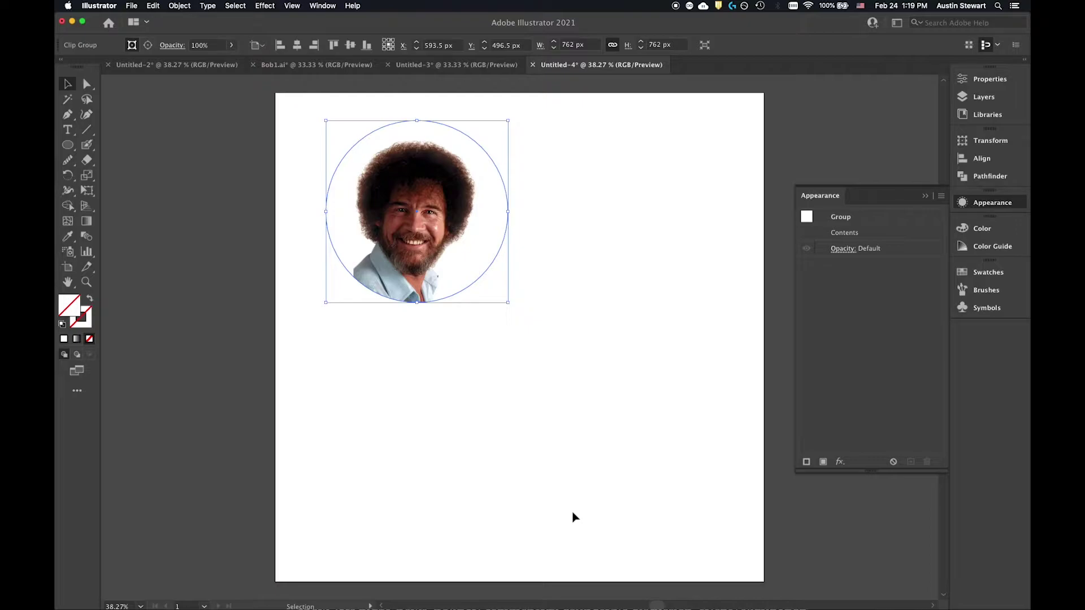
{"action": "left_click_drag", "start_coordinate": [427, 192], "coordinate": [521, 169]}
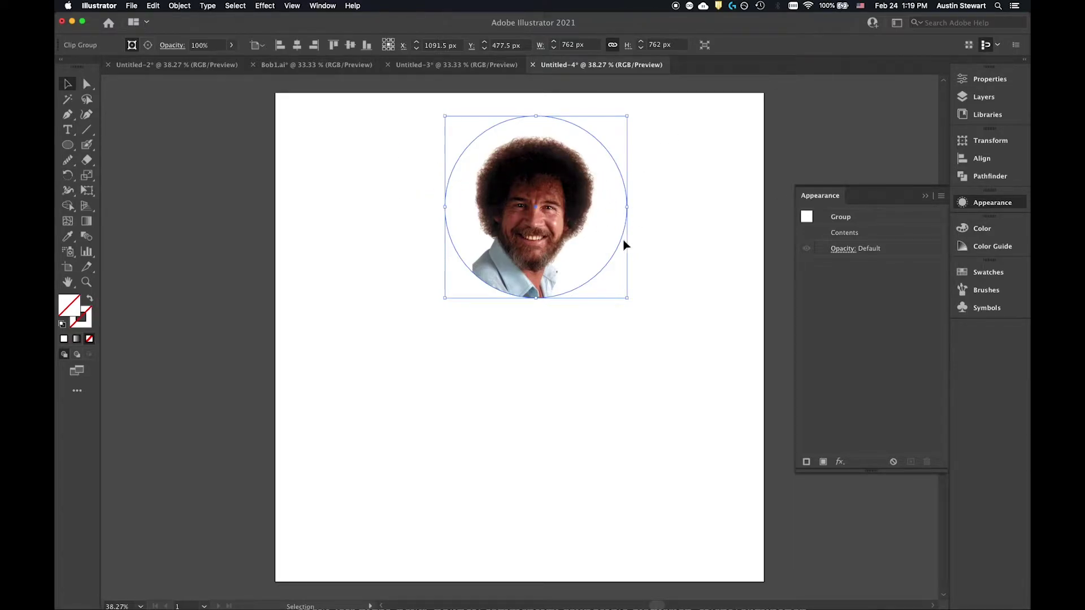
{"action": "left_click_drag", "start_coordinate": [564, 181], "coordinate": [686, 150]}
Step: Copy the photo from inside the circular clip group and paste an uncropped copy left of centre
{"action": "double_click", "coordinate": [691, 151]}
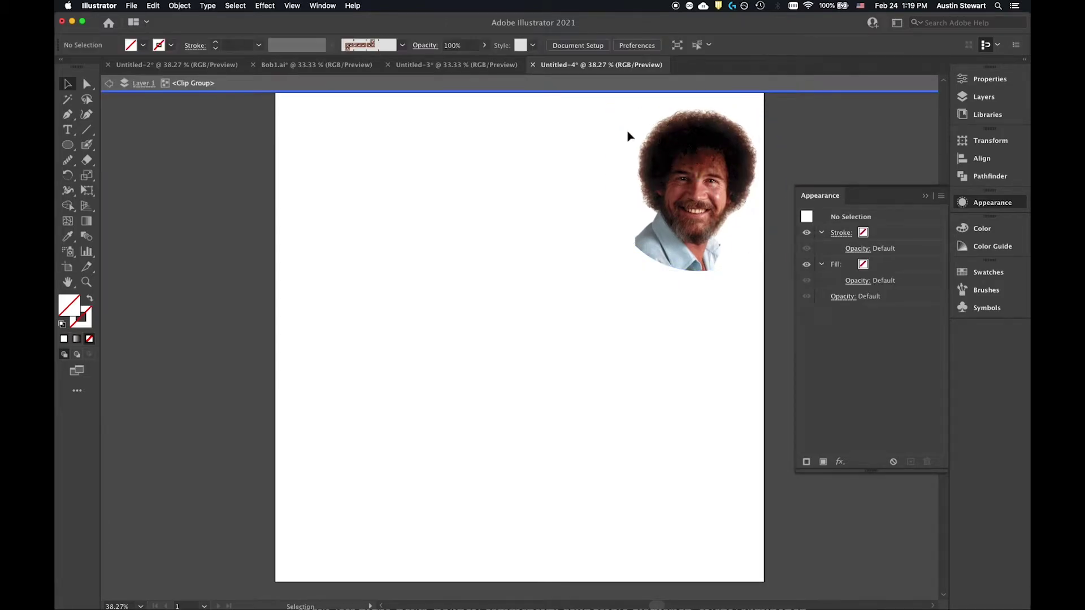
{"action": "left_click", "coordinate": [704, 150]}
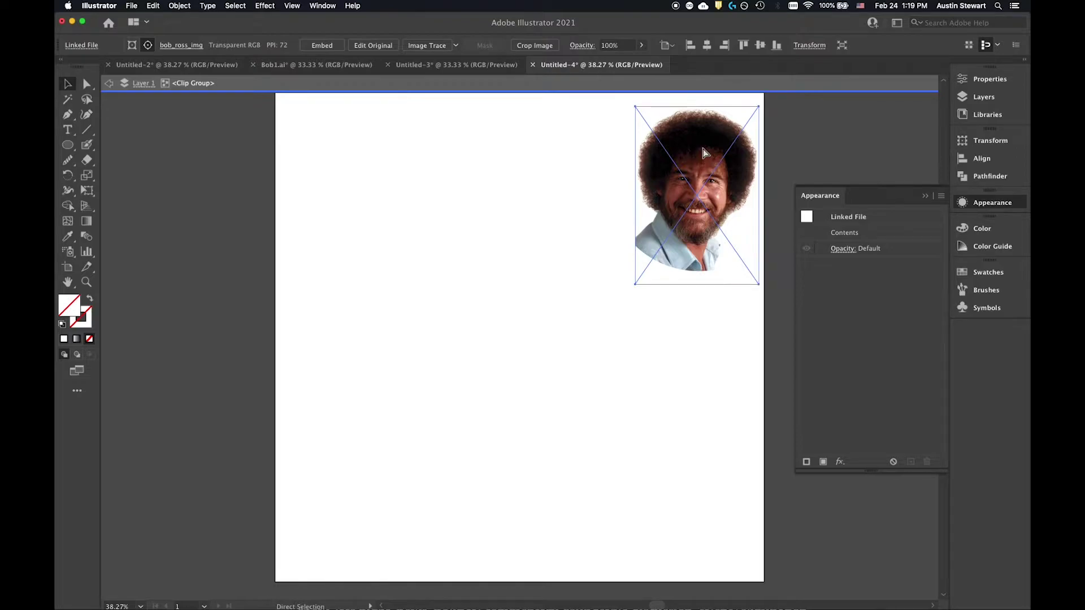
{"action": "left_click", "coordinate": [427, 433]}
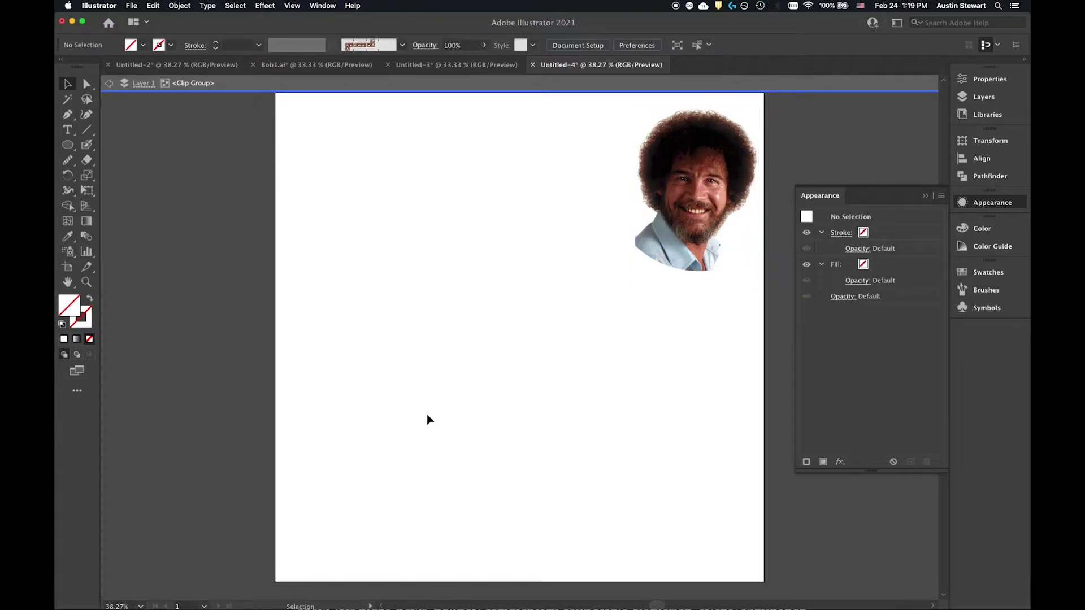
{"action": "key", "text": "Escape"}
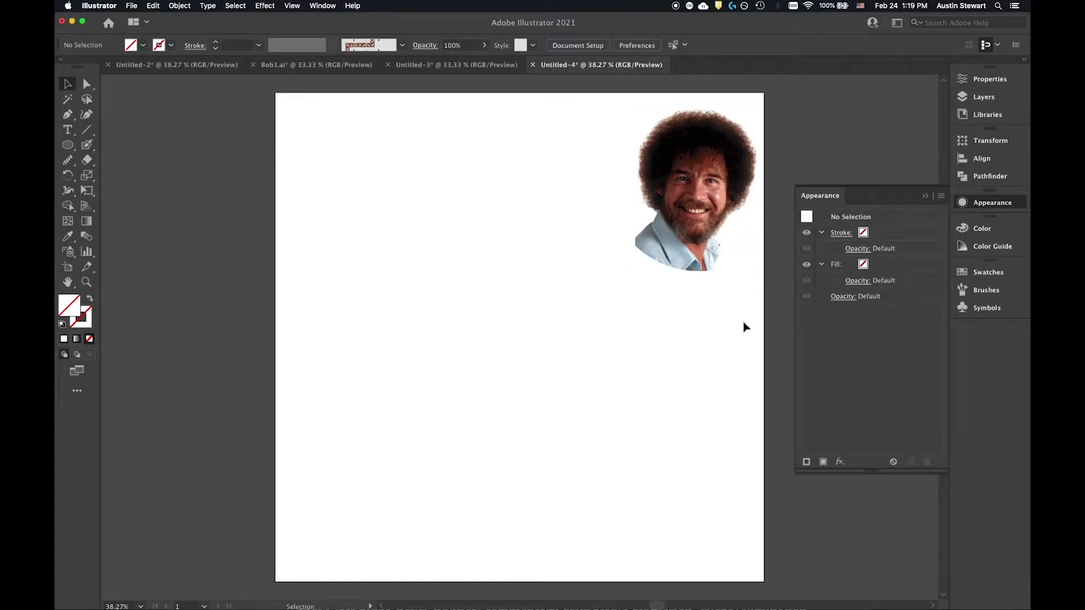
{"action": "double_click", "coordinate": [692, 175]}
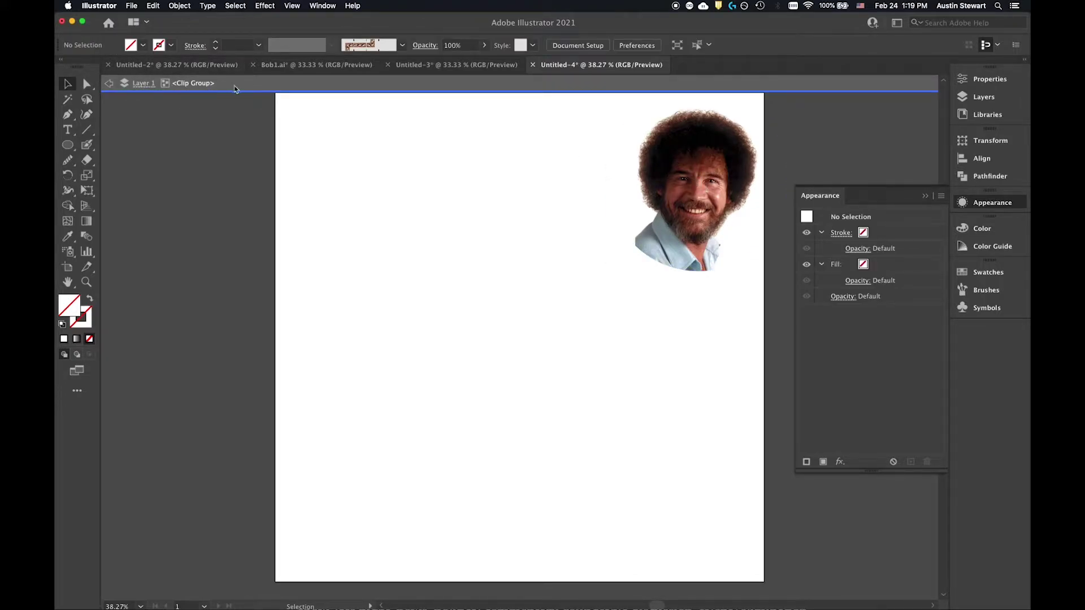
{"action": "double_click", "coordinate": [435, 381]}
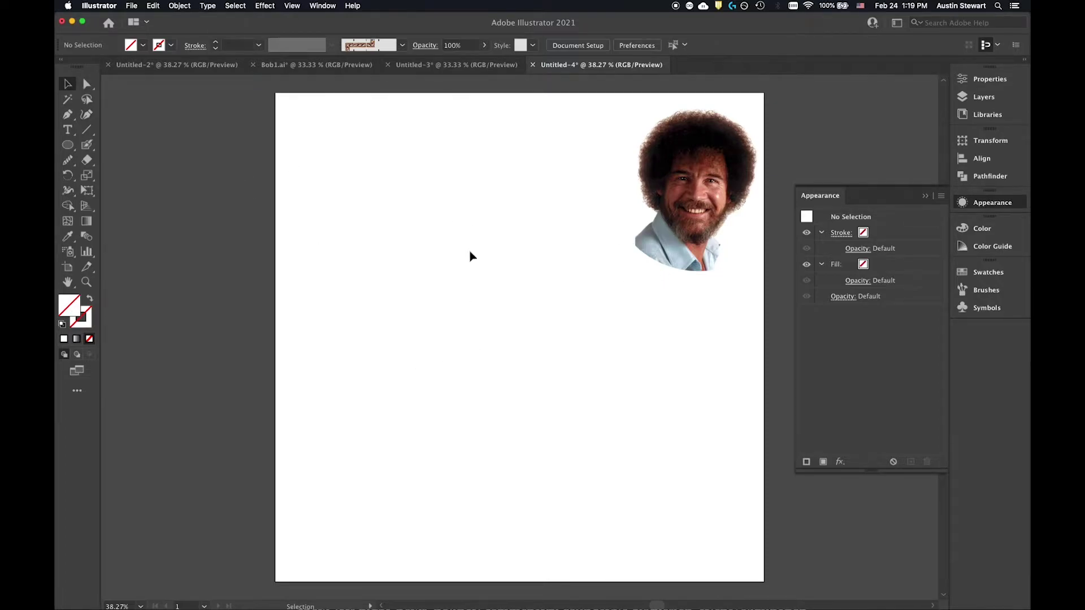
{"action": "key", "text": "super+v"}
{"action": "left_click_drag", "start_coordinate": [535, 291], "coordinate": [439, 222]}
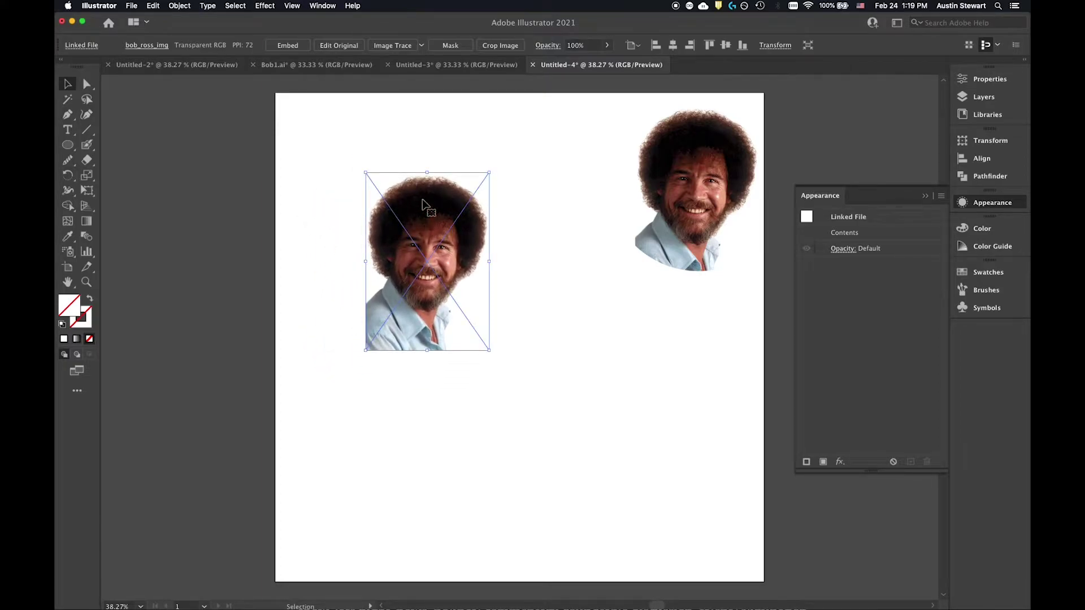
Step: Move the rectangular photo up and set its blend mode to Multiply
{"action": "left_click_drag", "start_coordinate": [426, 189], "coordinate": [441, 165]}
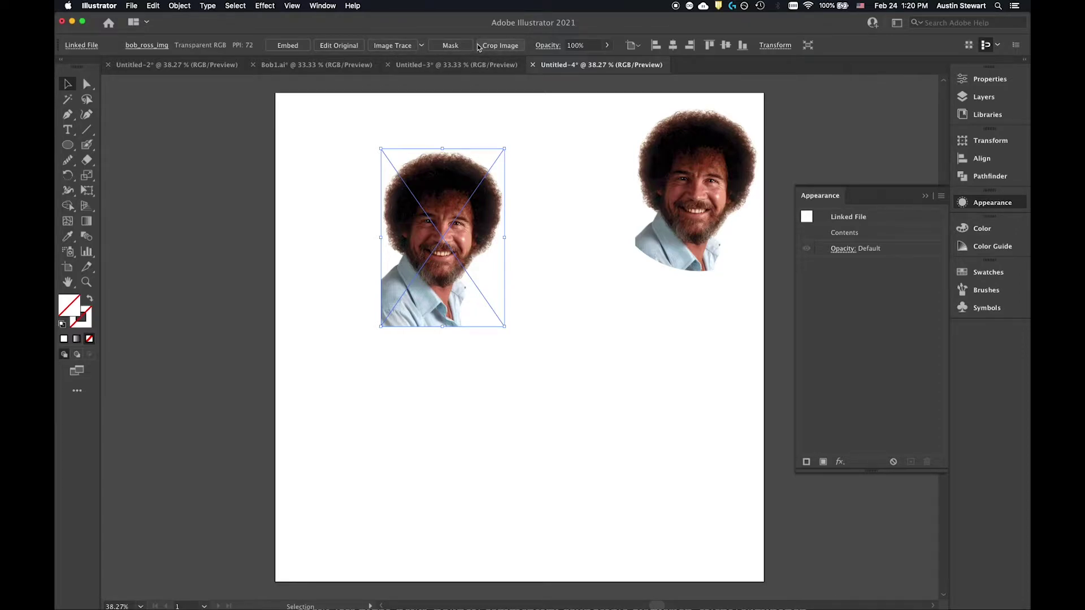
{"action": "left_click", "coordinate": [609, 50]}
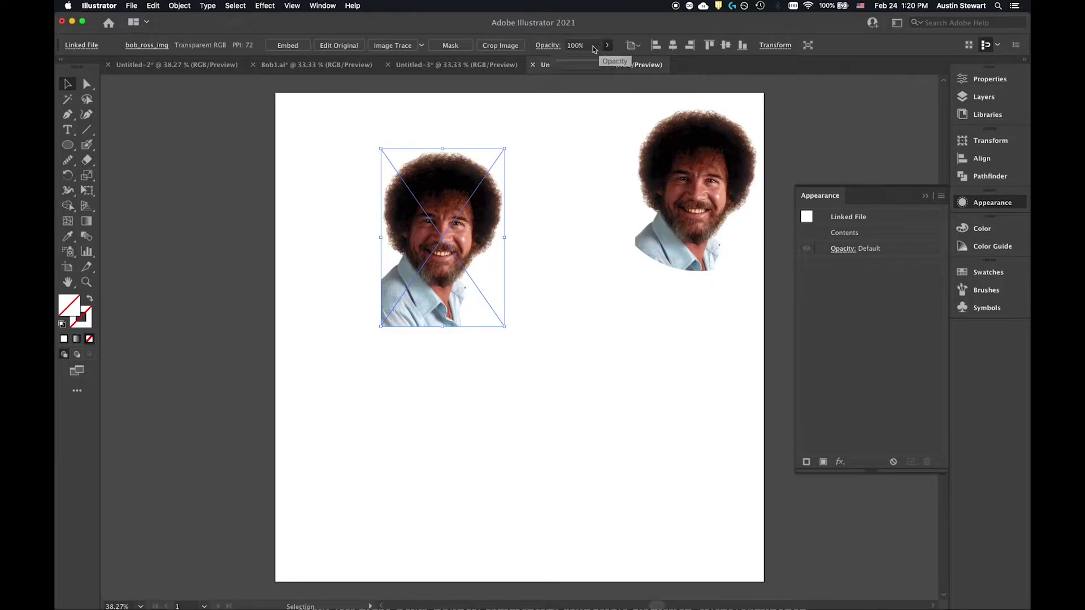
{"action": "mouse_move", "coordinate": [605, 60]}
{"action": "left_mouse_down"}
{"action": "mouse_move", "coordinate": [574, 60]}
{"action": "mouse_move", "coordinate": [604, 60]}
{"action": "left_mouse_up"}
{"action": "left_click", "coordinate": [546, 48]}
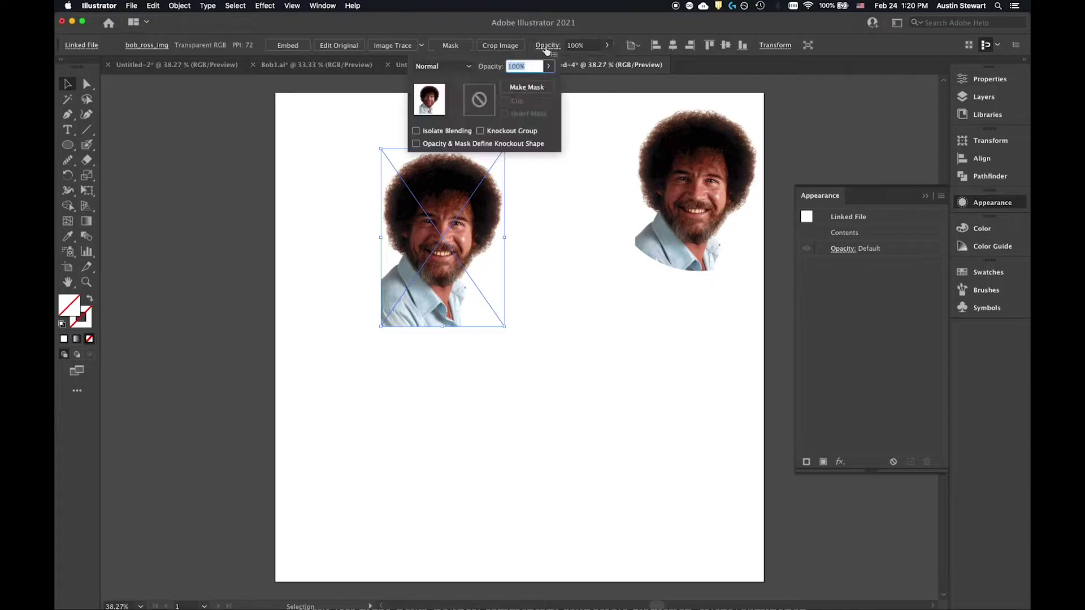
{"action": "left_click", "coordinate": [460, 67]}
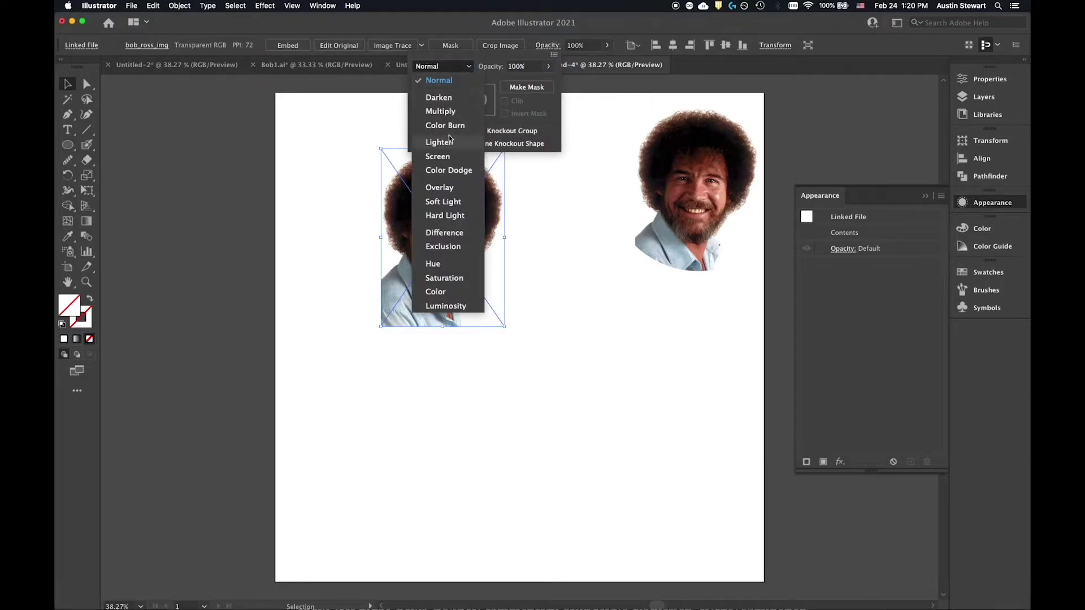
{"action": "left_click", "coordinate": [440, 112]}
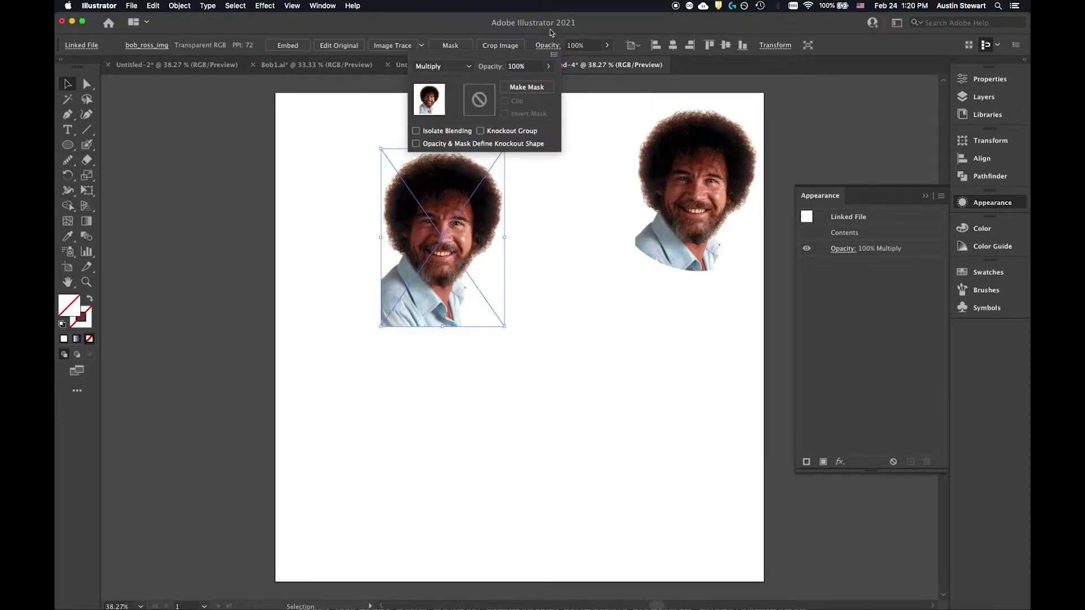
{"action": "left_click", "coordinate": [582, 30]}
Step: Nudge the photo again and return its blend mode to Normal
{"action": "left_click_drag", "start_coordinate": [432, 203], "coordinate": [443, 180]}
{"action": "left_click", "coordinate": [547, 47]}
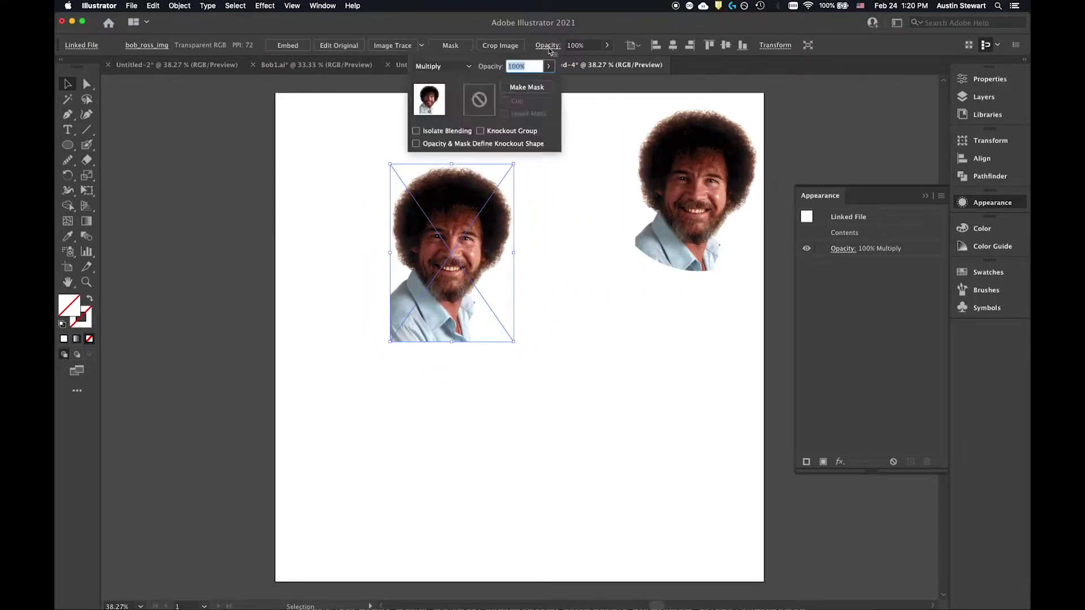
{"action": "left_click", "coordinate": [469, 67]}
{"action": "left_click", "coordinate": [439, 83]}
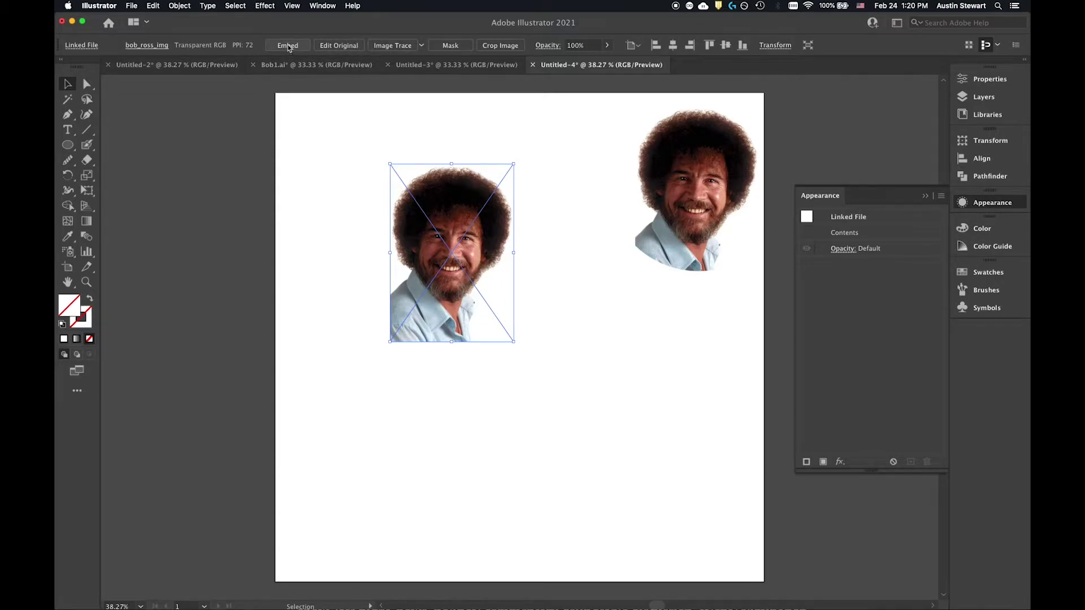
Step: Drag the uncropped photo back and forth until it rests just left of the artboard centre
{"action": "mouse_move", "coordinate": [452, 201]}
{"action": "left_mouse_down"}
{"action": "mouse_move", "coordinate": [467, 244]}
{"action": "mouse_move", "coordinate": [438, 194]}
{"action": "mouse_move", "coordinate": [458, 206]}
{"action": "mouse_move", "coordinate": [435, 190]}
{"action": "left_mouse_up"}
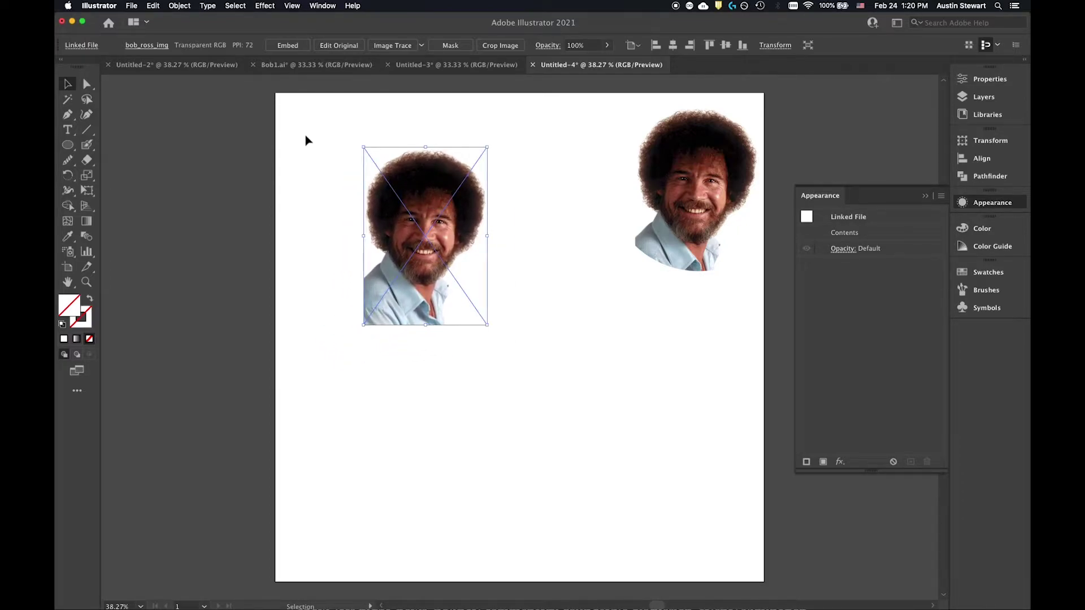
{"action": "left_click_drag", "start_coordinate": [424, 175], "coordinate": [413, 195]}
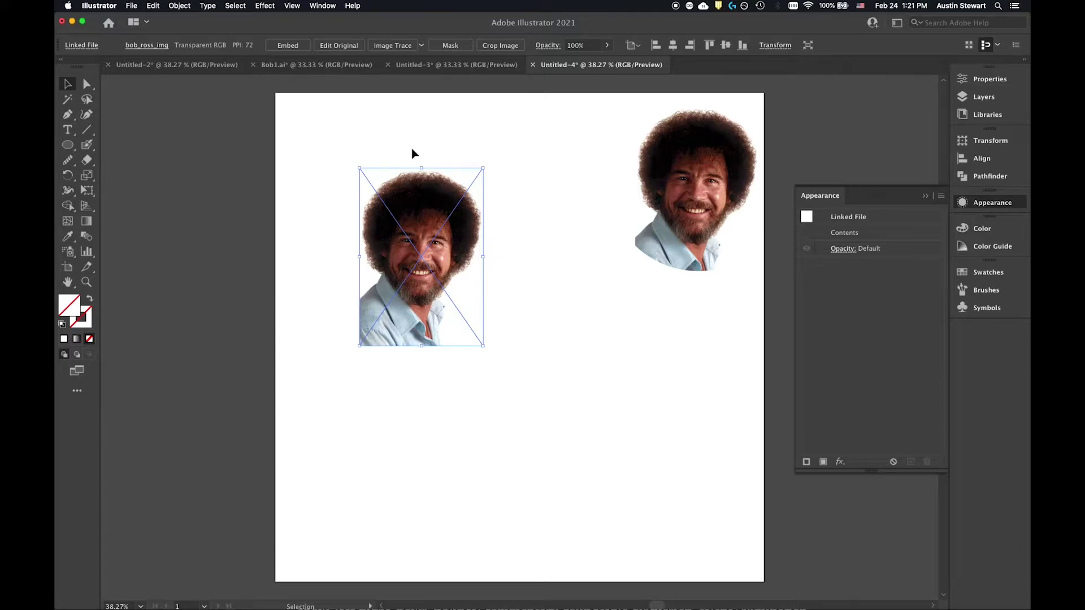
{"action": "left_click_drag", "start_coordinate": [443, 195], "coordinate": [482, 197]}
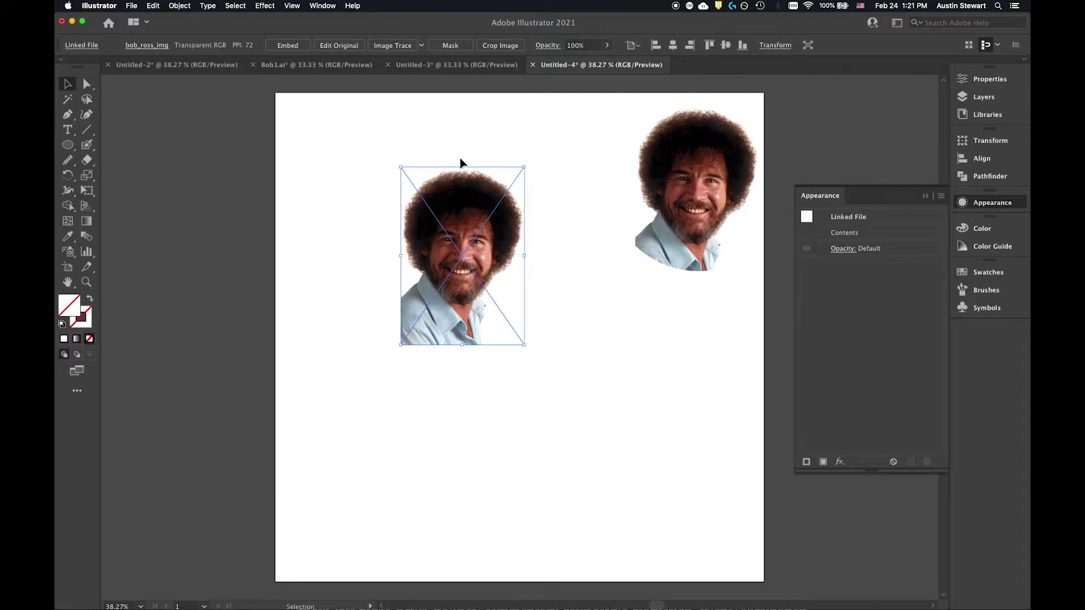
{"action": "left_click_drag", "start_coordinate": [473, 182], "coordinate": [444, 189]}
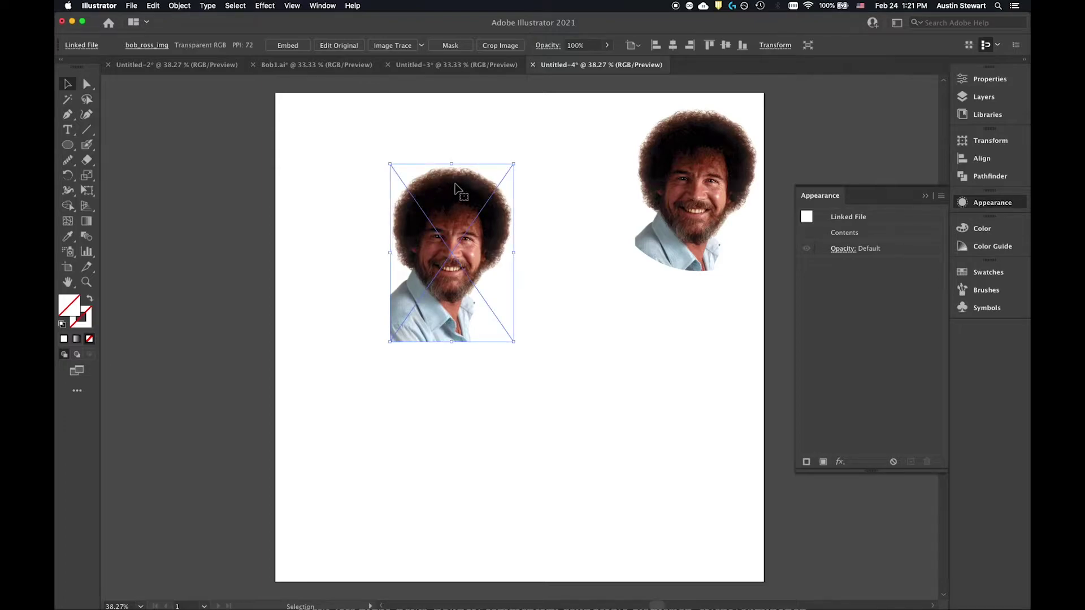
{"action": "left_click_drag", "start_coordinate": [455, 187], "coordinate": [439, 179]}
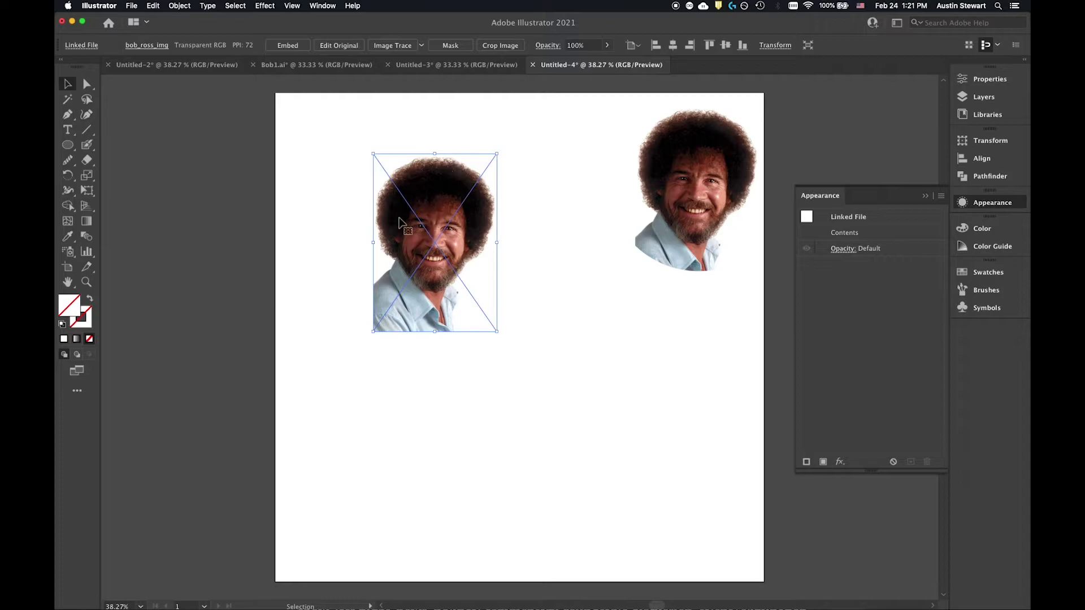
{"action": "left_click_drag", "start_coordinate": [431, 188], "coordinate": [462, 195]}
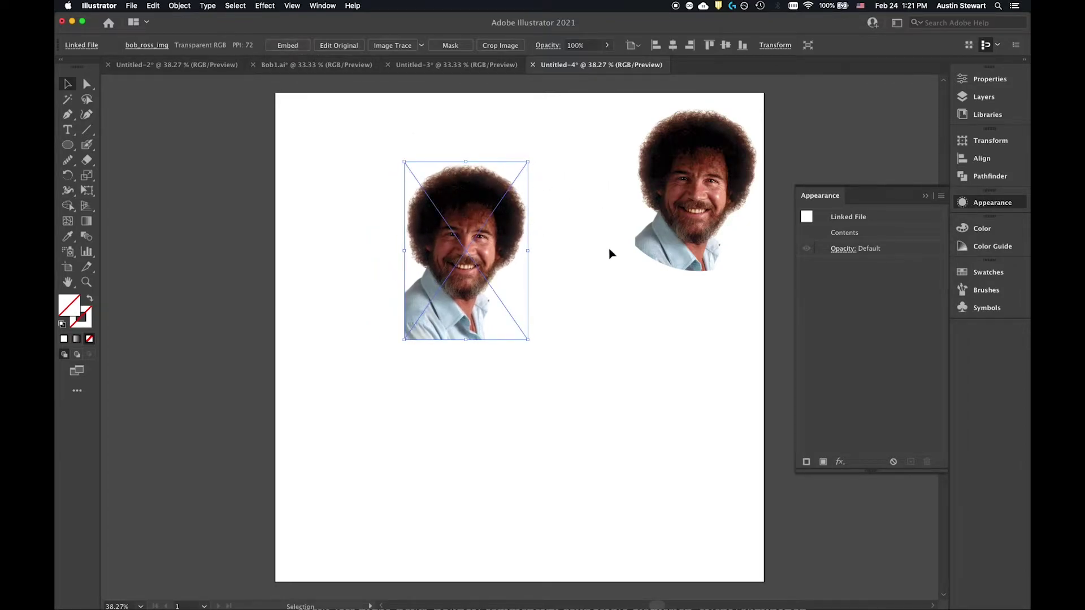
{"action": "left_click_drag", "start_coordinate": [484, 194], "coordinate": [476, 233]}
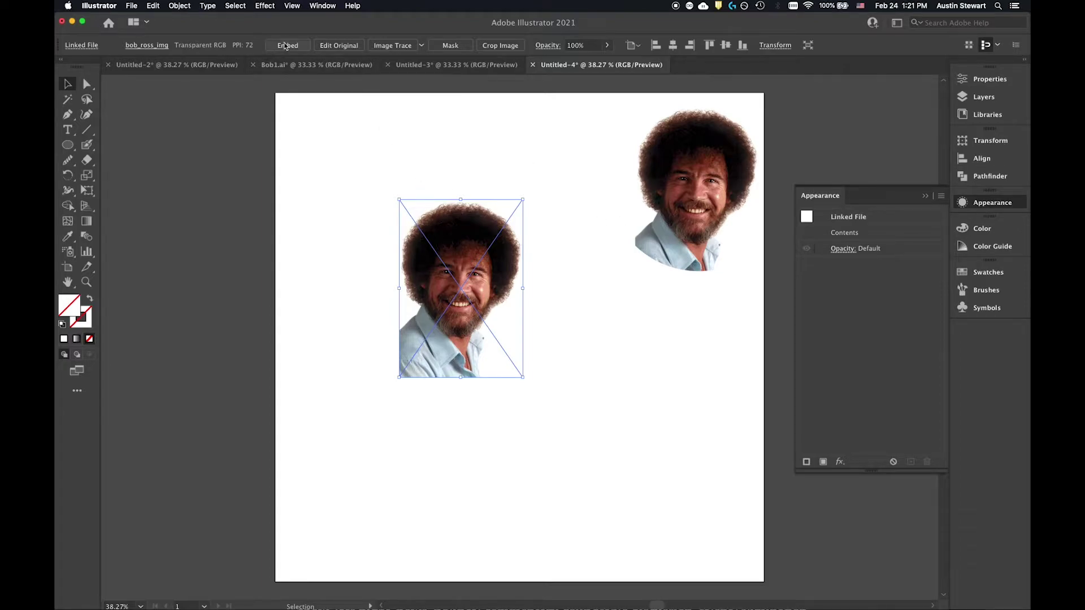
{"action": "mouse_move", "coordinate": [450, 229]}
{"action": "left_mouse_down"}
{"action": "mouse_move", "coordinate": [460, 213]}
{"action": "mouse_move", "coordinate": [416, 213]}
{"action": "mouse_move", "coordinate": [460, 220]}
{"action": "left_mouse_up"}
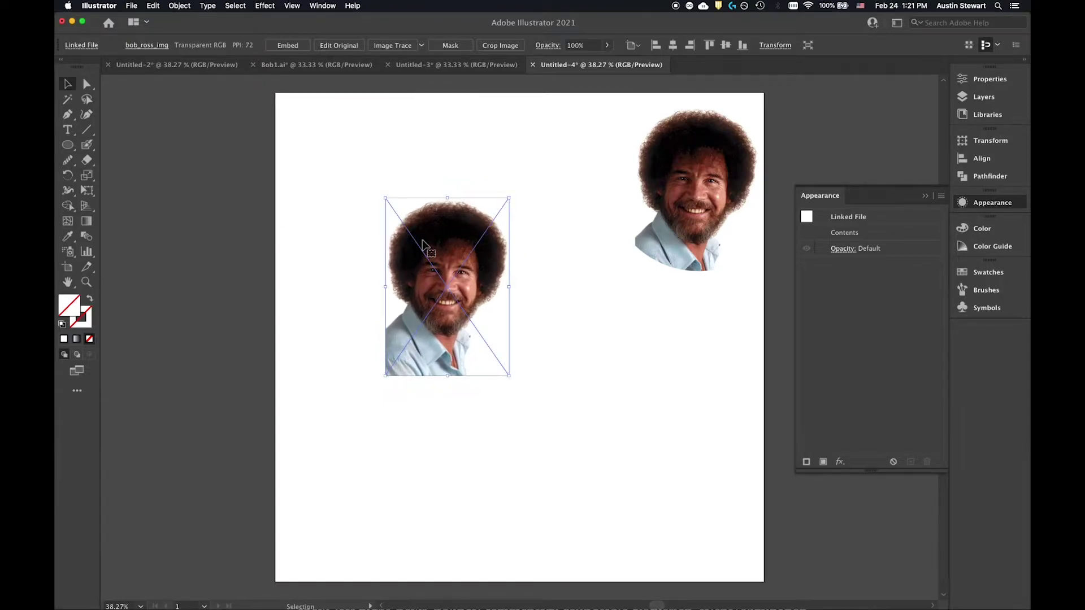
{"action": "left_click_drag", "start_coordinate": [459, 224], "coordinate": [451, 199]}
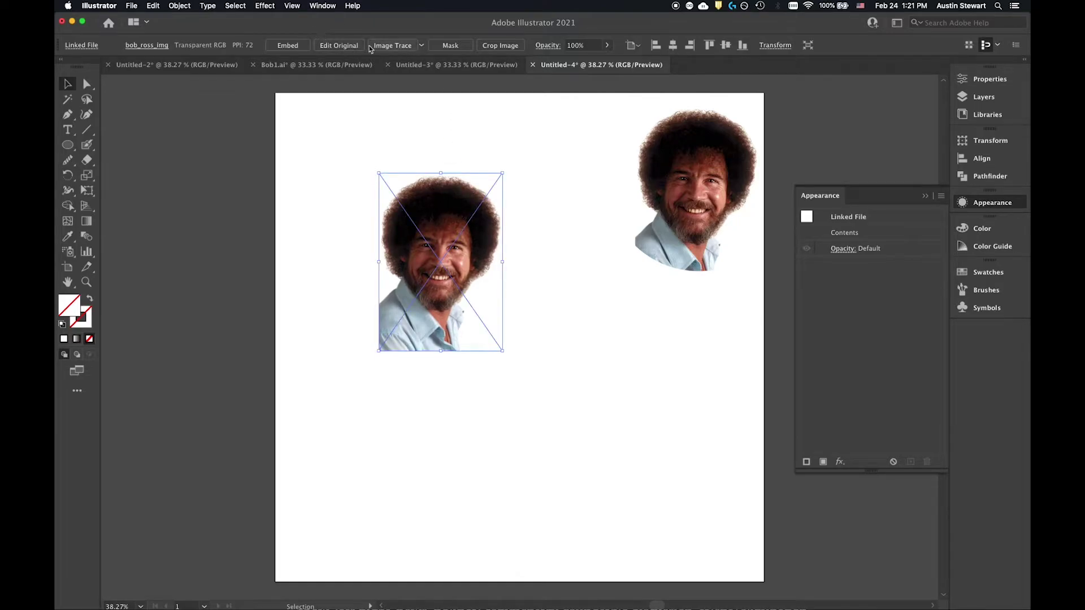
Step: Image-trace the rectangular photo with the Default preset into a black-and-white silhouette
{"action": "left_click", "coordinate": [422, 46]}
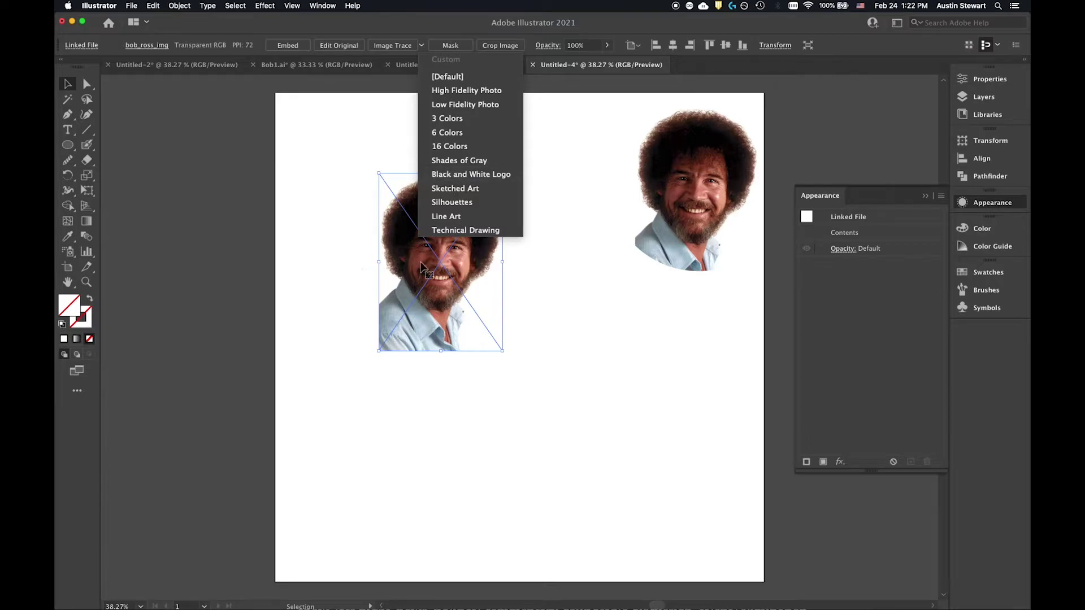
{"action": "left_click", "coordinate": [406, 29]}
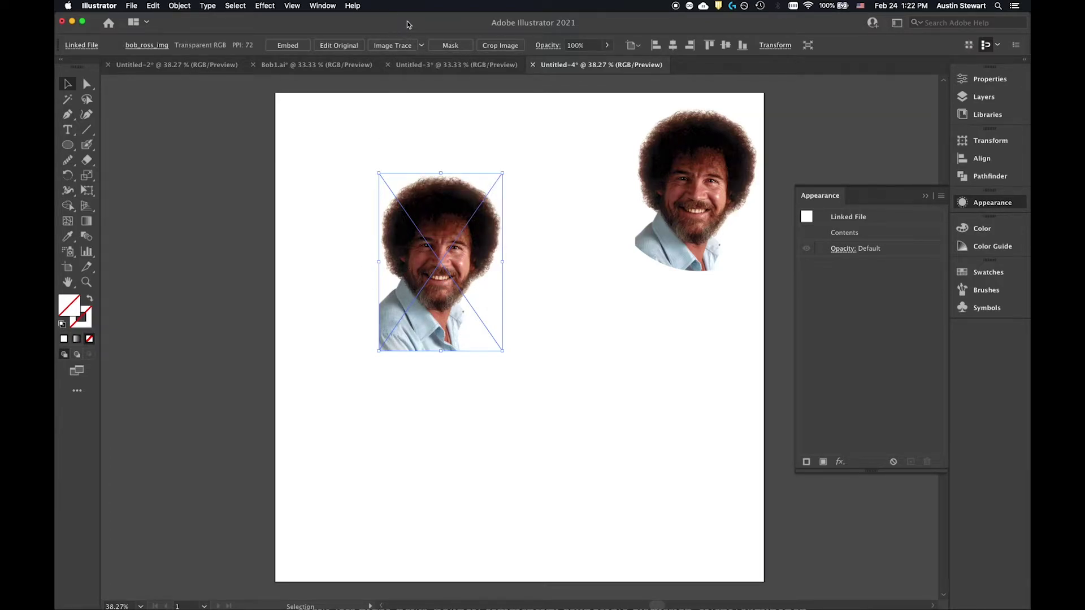
{"action": "left_click", "coordinate": [391, 46]}
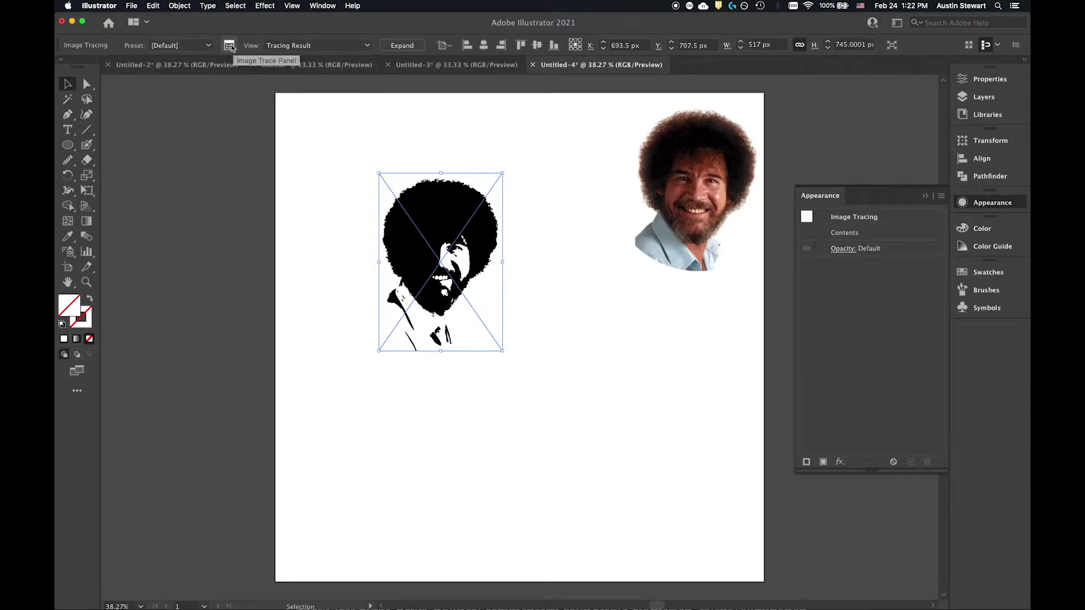
{"action": "left_click", "coordinate": [229, 46]}
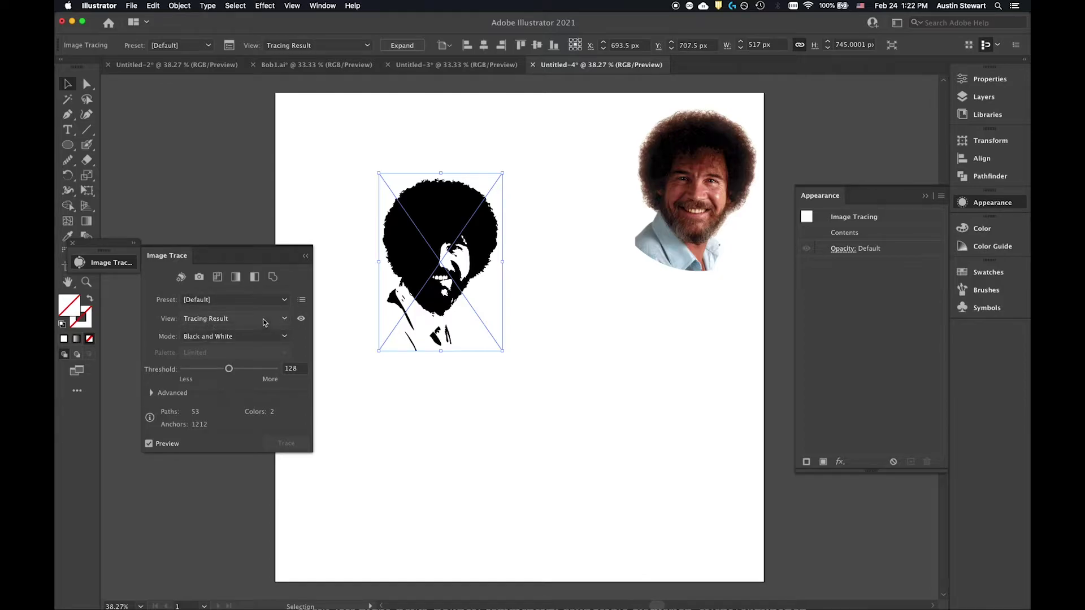
{"action": "left_click", "coordinate": [301, 319]}
{"action": "left_click", "coordinate": [301, 320]}
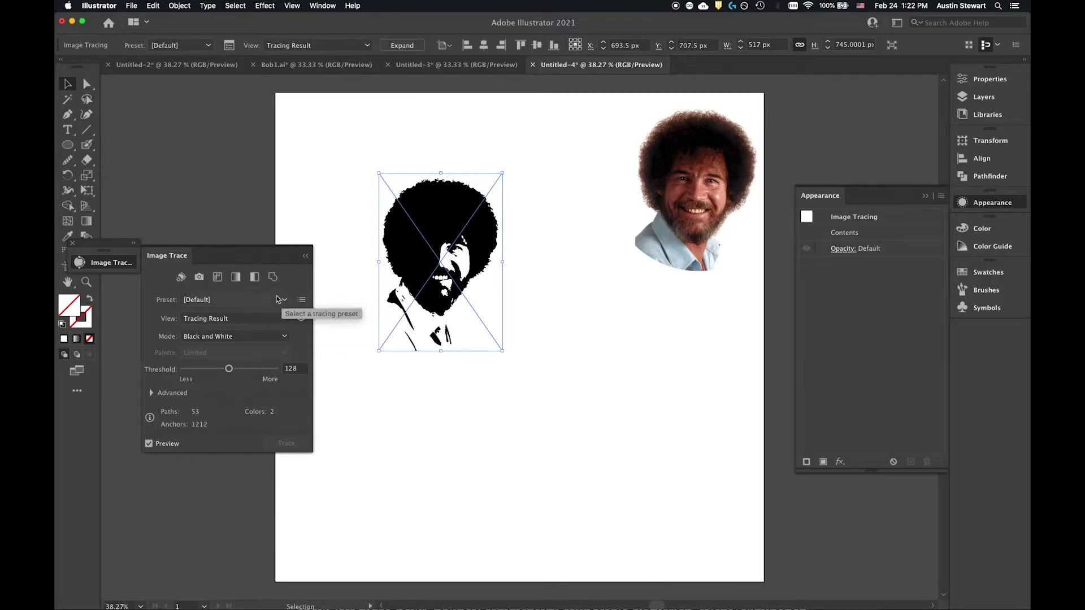
{"action": "left_click", "coordinate": [286, 320]}
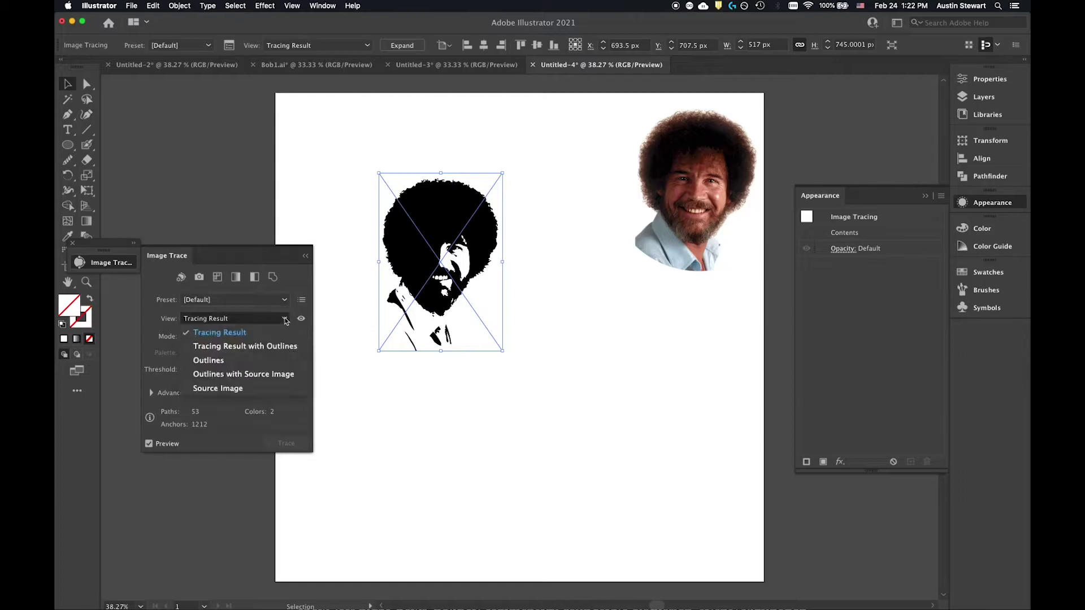
{"action": "left_click", "coordinate": [281, 346]}
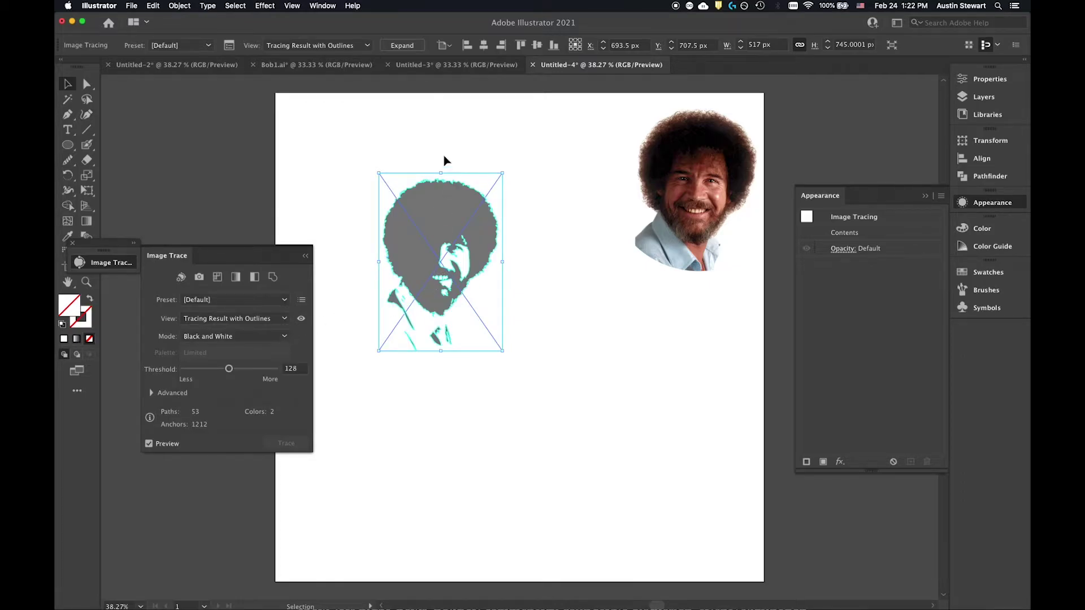
{"action": "key", "text": "super+equal"}
{"action": "key", "text": "super+equal"}
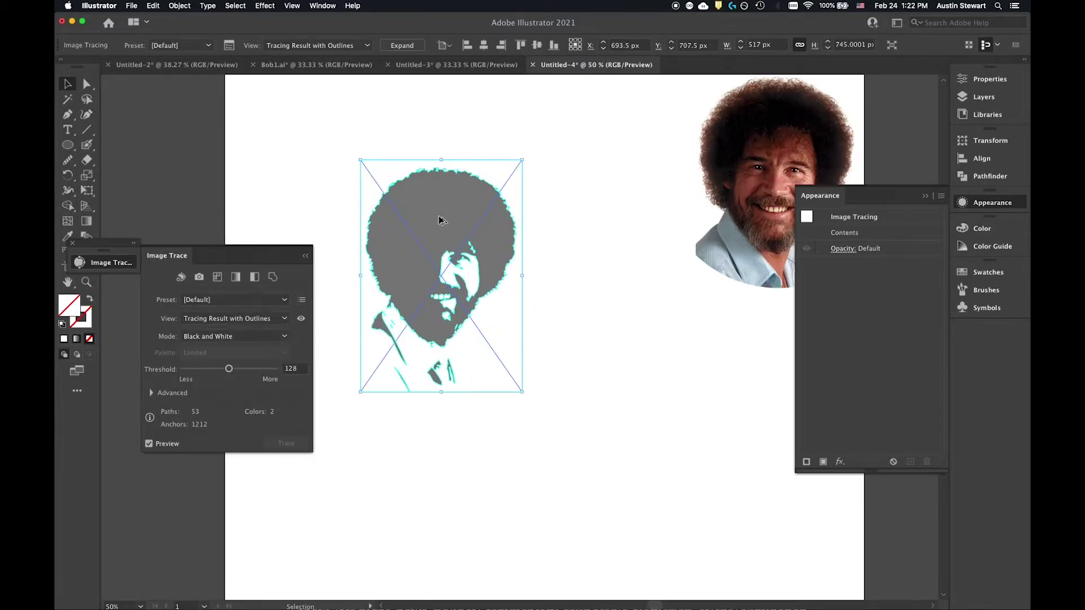
{"action": "key", "text": "super+equal"}
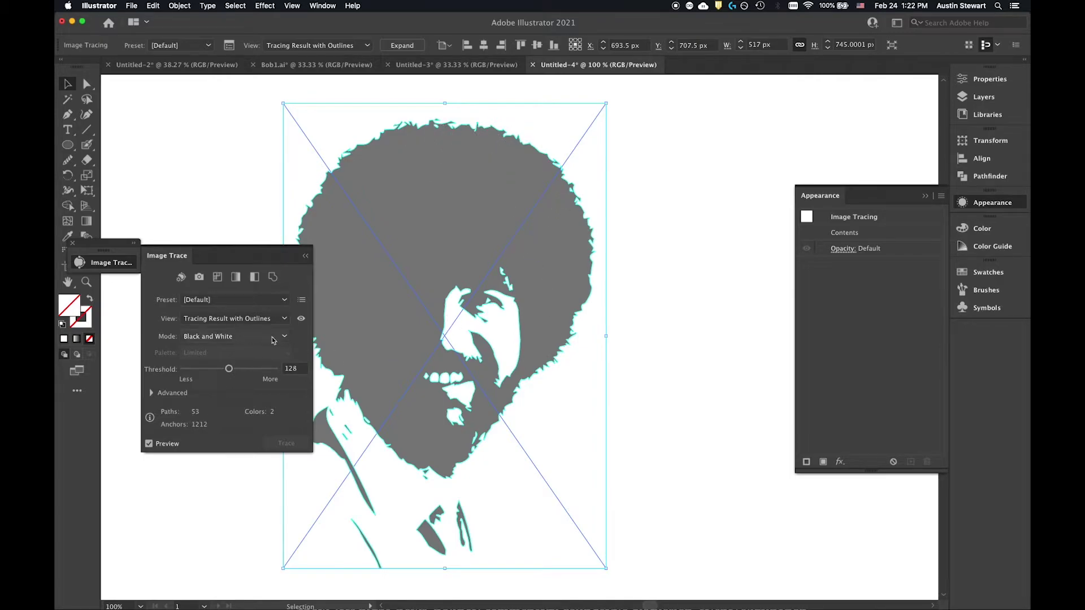
{"action": "left_click", "coordinate": [282, 321]}
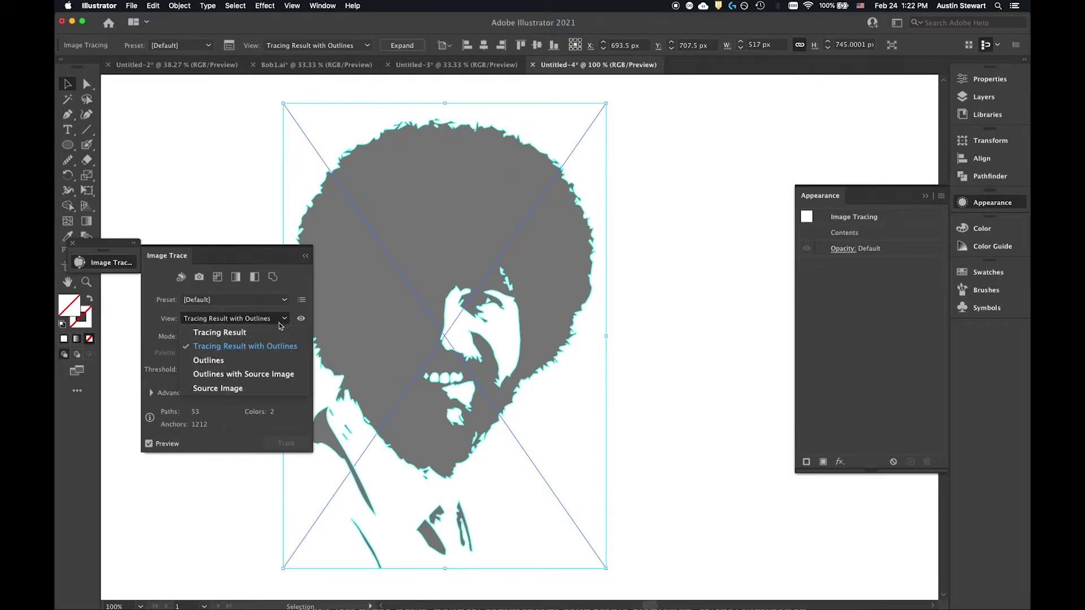
{"action": "left_click", "coordinate": [243, 360]}
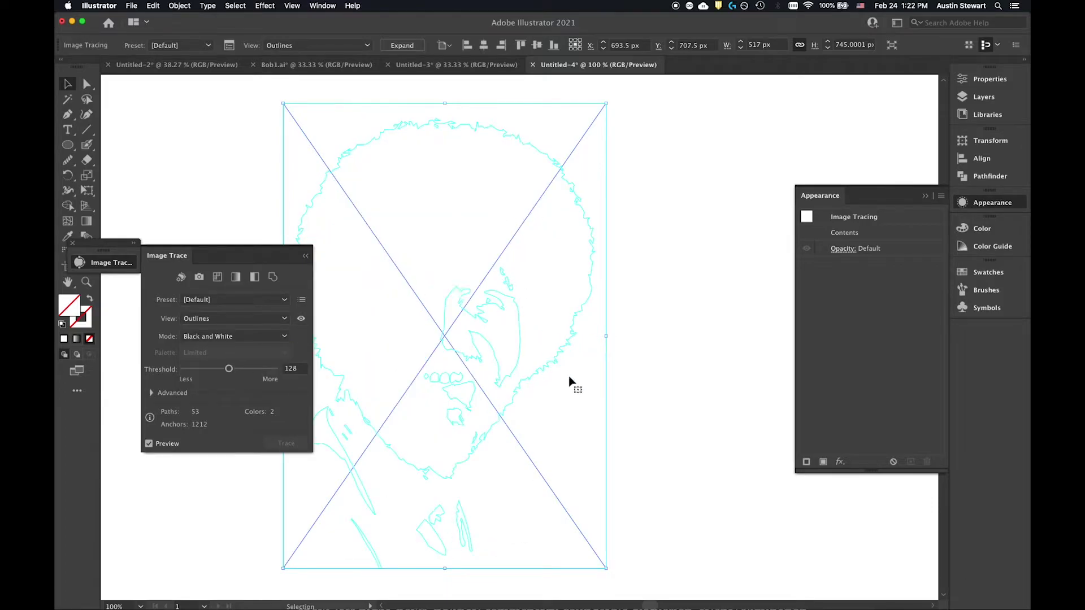
{"action": "left_click", "coordinate": [275, 326]}
{"action": "left_click", "coordinate": [262, 375]}
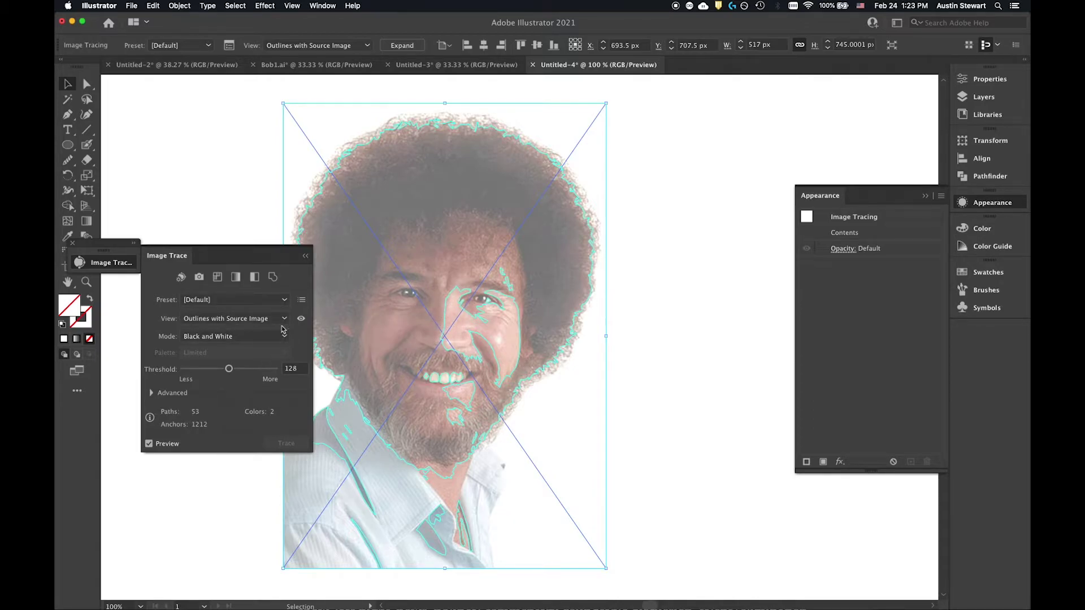
{"action": "left_click", "coordinate": [266, 319]}
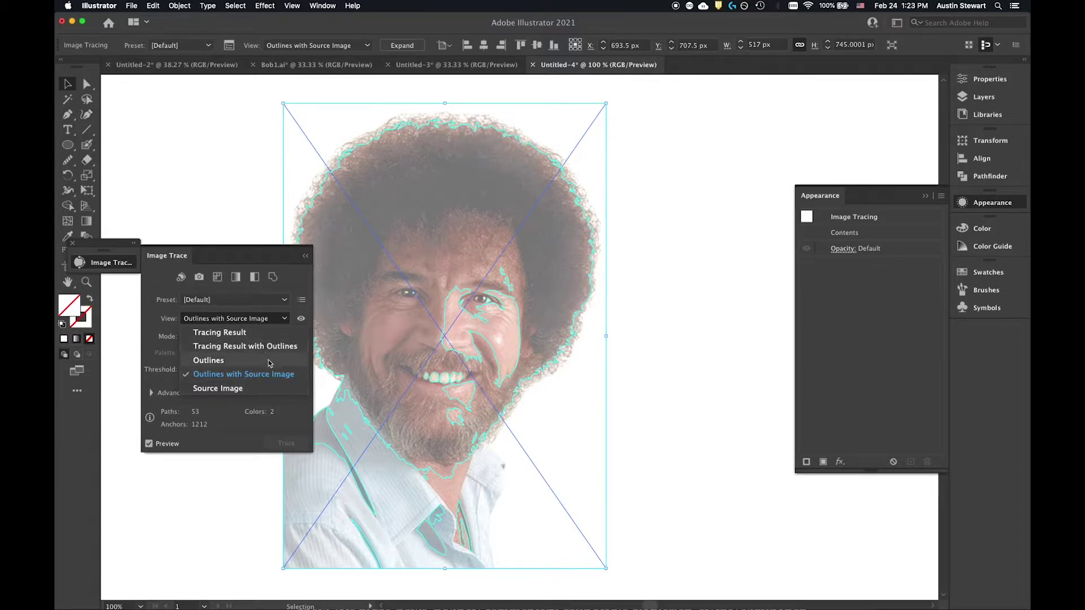
{"action": "left_click", "coordinate": [257, 334]}
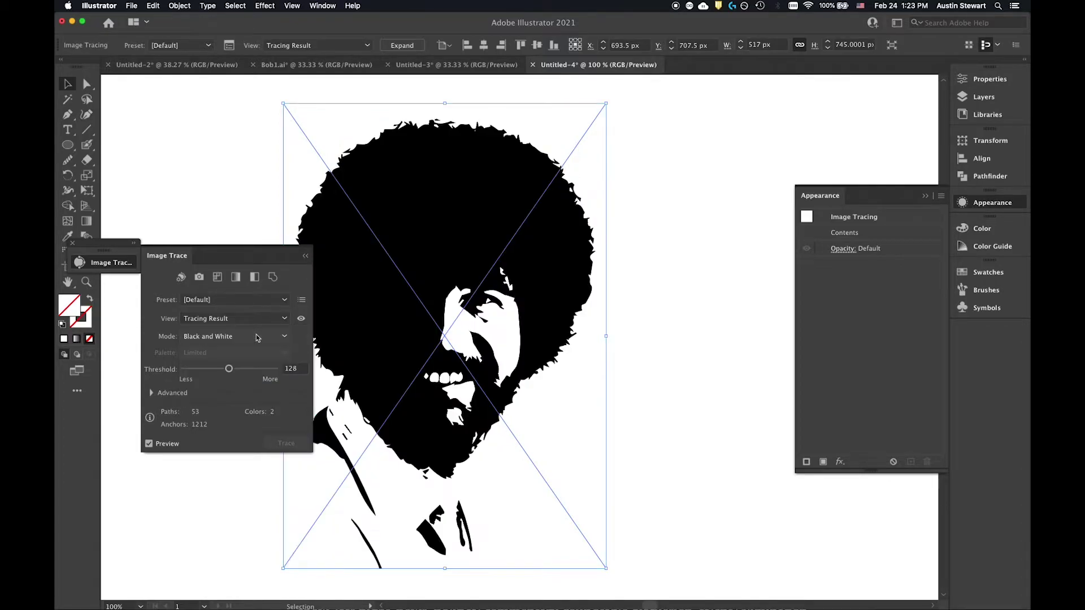
{"action": "left_click", "coordinate": [215, 369]}
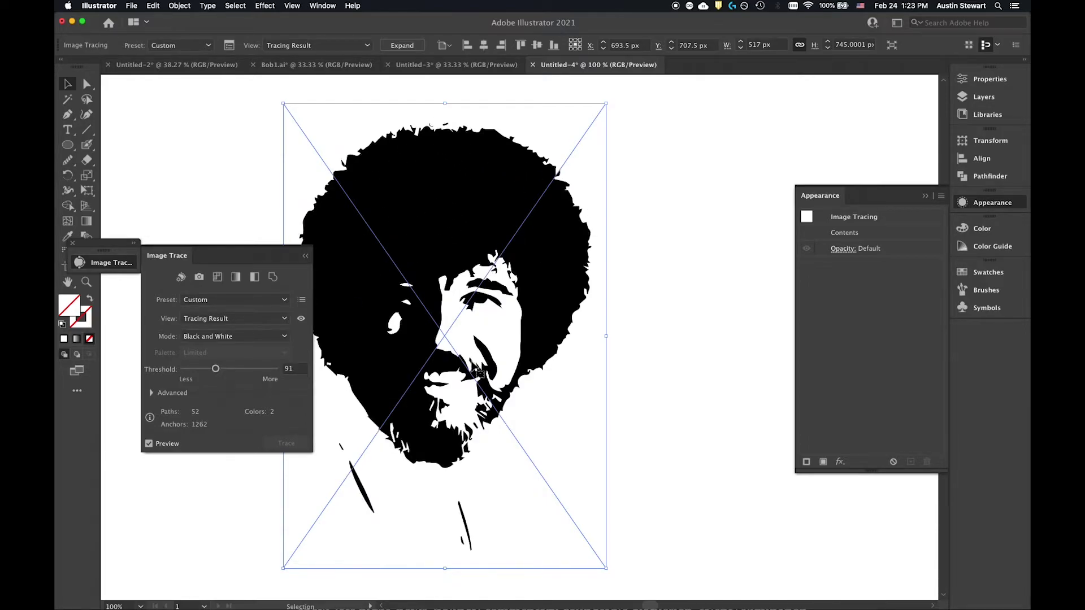
{"action": "left_click", "coordinate": [196, 370]}
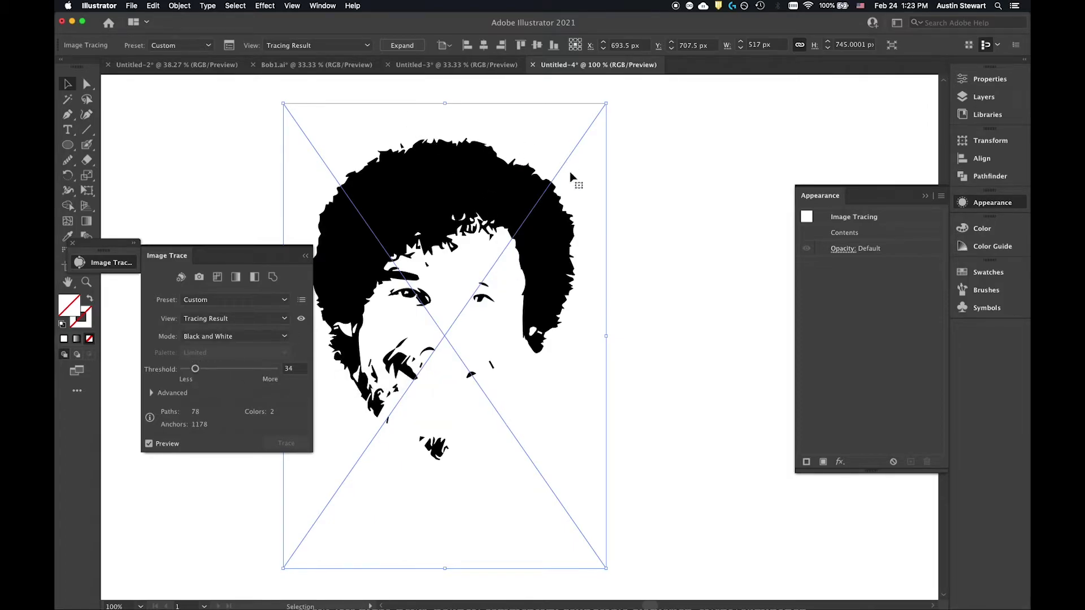
{"action": "left_click_drag", "start_coordinate": [196, 370], "coordinate": [275, 370]}
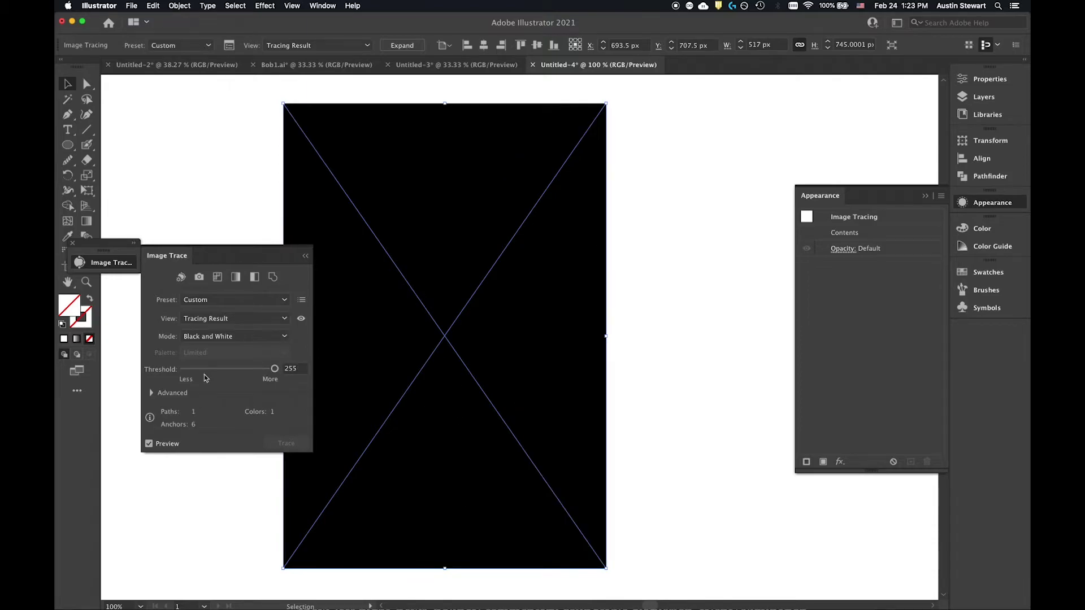
{"action": "left_click_drag", "start_coordinate": [271, 370], "coordinate": [272, 371]}
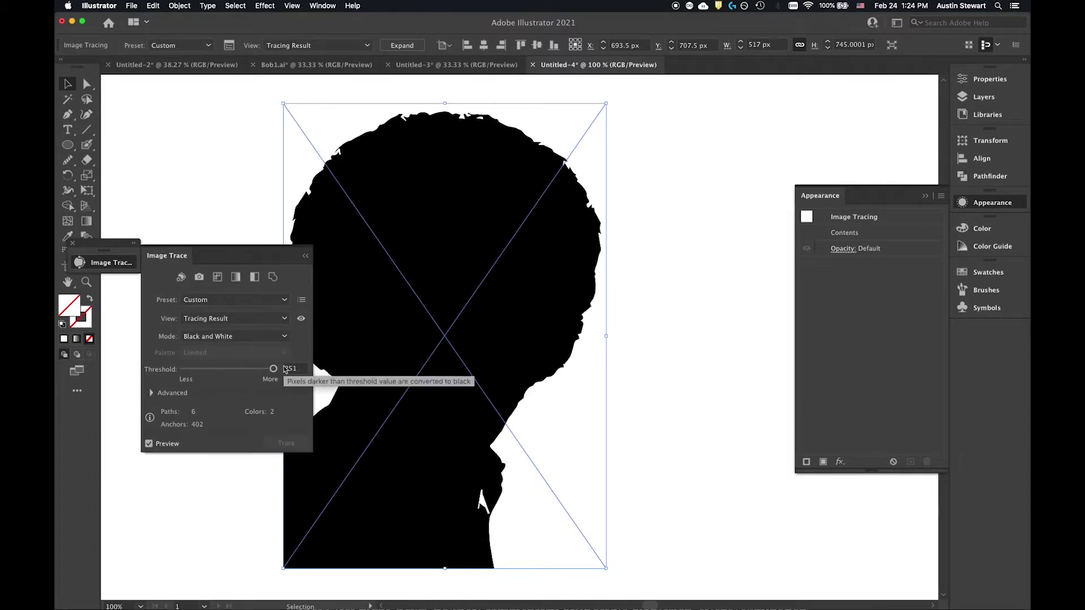
{"action": "left_click", "coordinate": [299, 369]}
{"action": "type", "text": "128"}
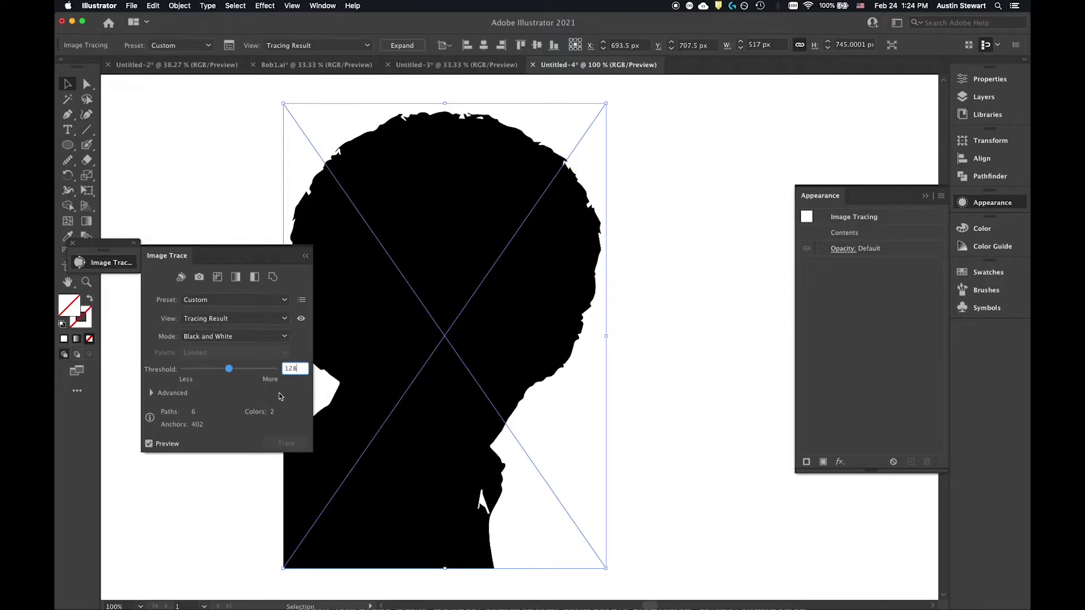
{"action": "key", "text": "Return"}
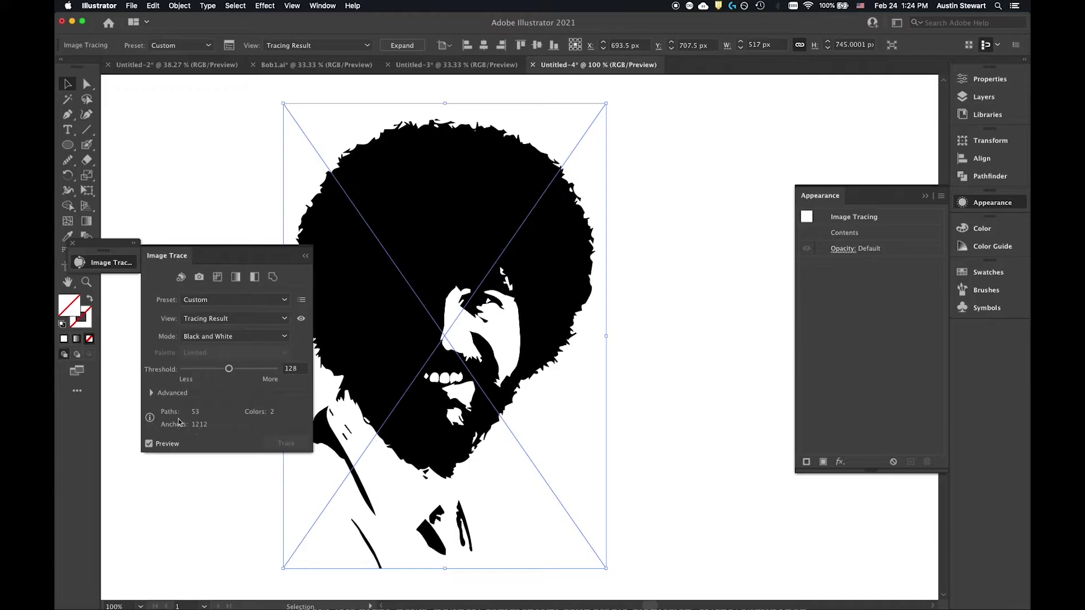
Step: In the Advanced trace options, set Paths to 93% and Corners to 71% after testing 0% and 100%
{"action": "left_click", "coordinate": [151, 395]}
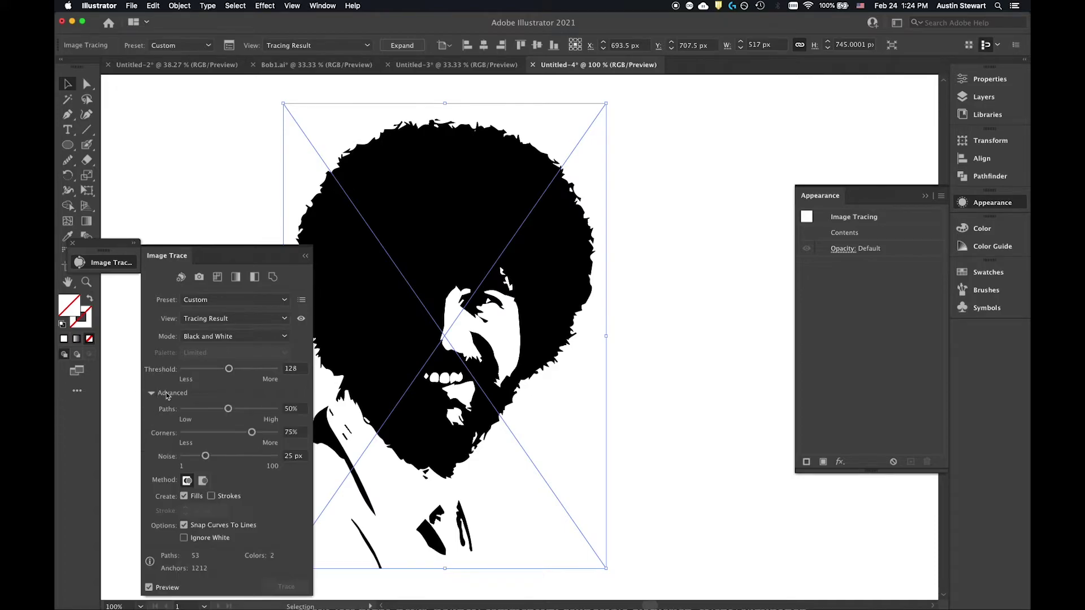
{"action": "mouse_move", "coordinate": [244, 255]}
{"action": "left_mouse_down"}
{"action": "mouse_move", "coordinate": [266, 221]}
{"action": "mouse_move", "coordinate": [261, 132]}
{"action": "mouse_move", "coordinate": [218, 115]}
{"action": "left_mouse_up"}
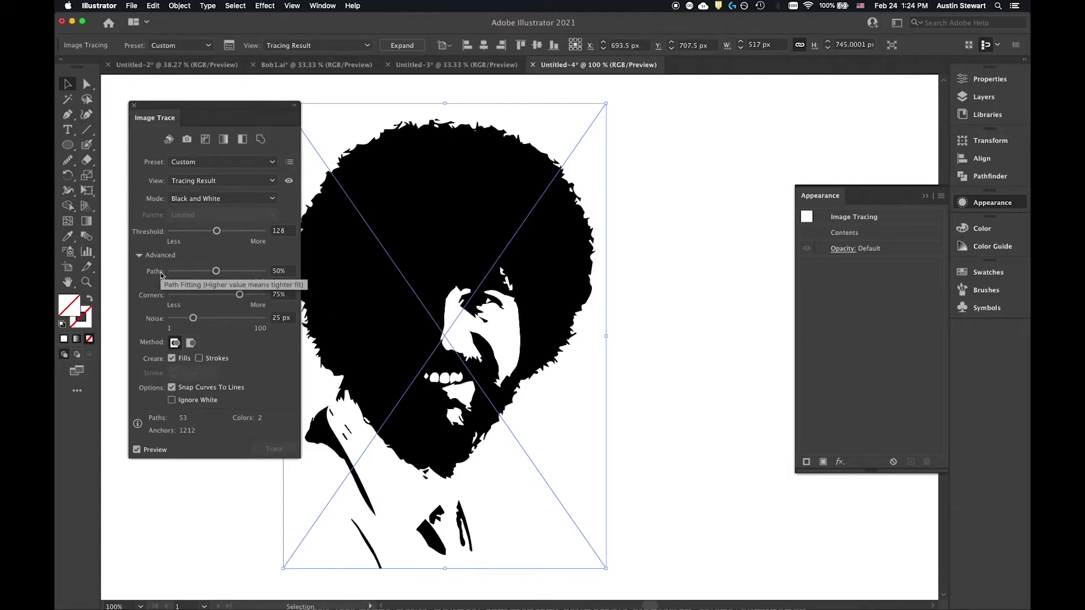
{"action": "left_click_drag", "start_coordinate": [216, 271], "coordinate": [246, 270]}
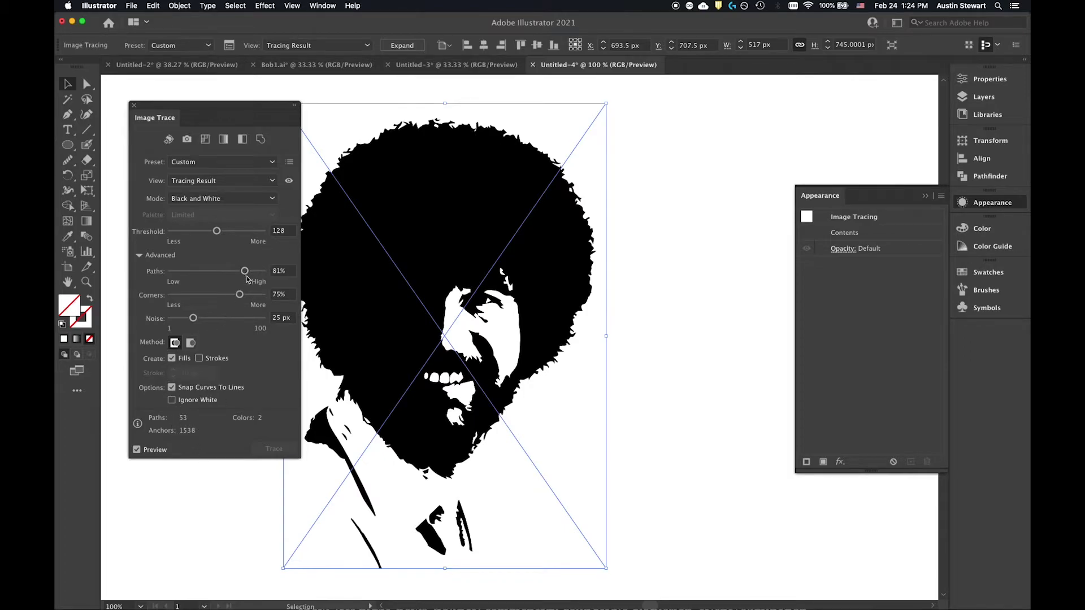
{"action": "left_click_drag", "start_coordinate": [245, 272], "coordinate": [256, 271]}
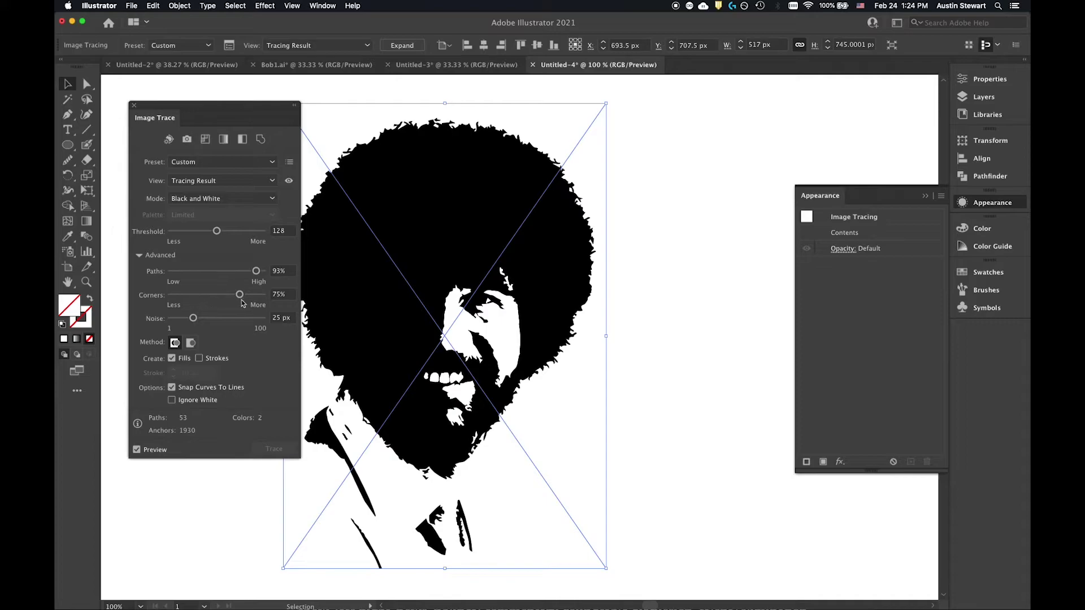
{"action": "left_click_drag", "start_coordinate": [240, 299], "coordinate": [141, 290]}
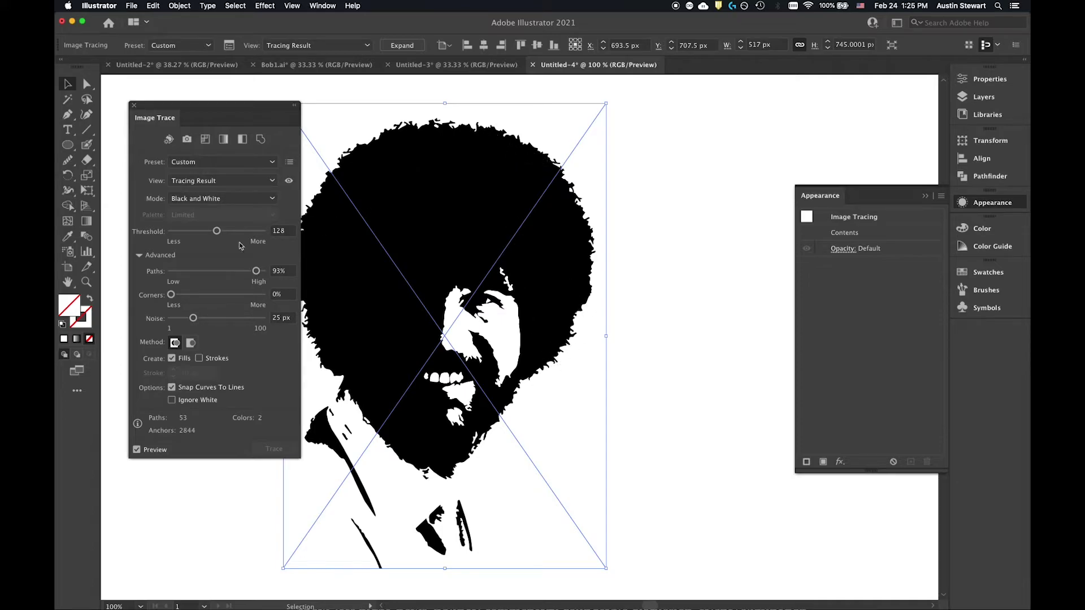
{"action": "left_click_drag", "start_coordinate": [171, 295], "coordinate": [322, 303]}
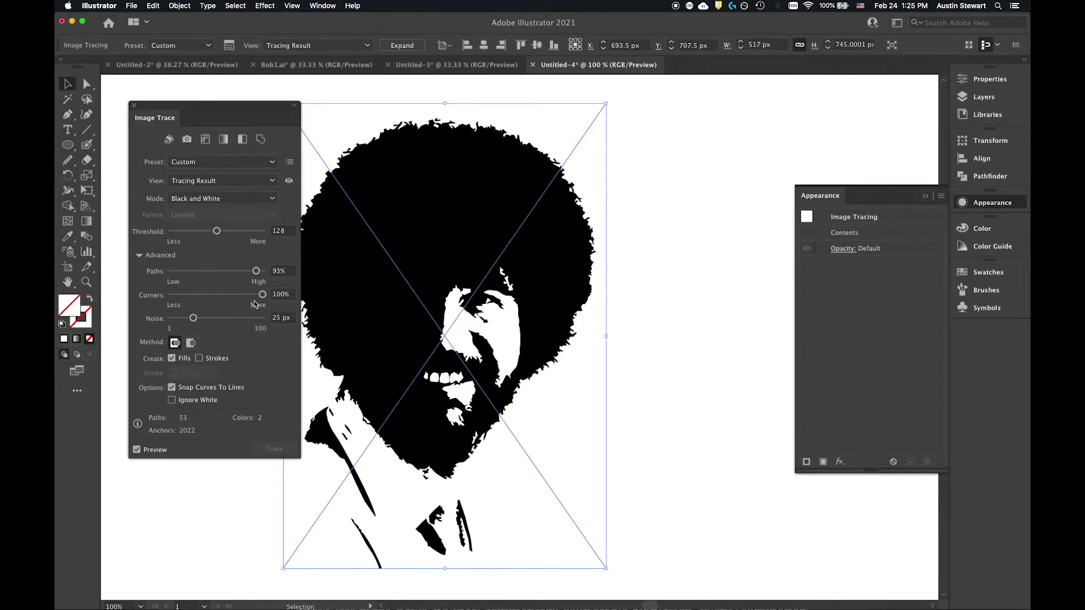
{"action": "left_click_drag", "start_coordinate": [263, 296], "coordinate": [236, 295]}
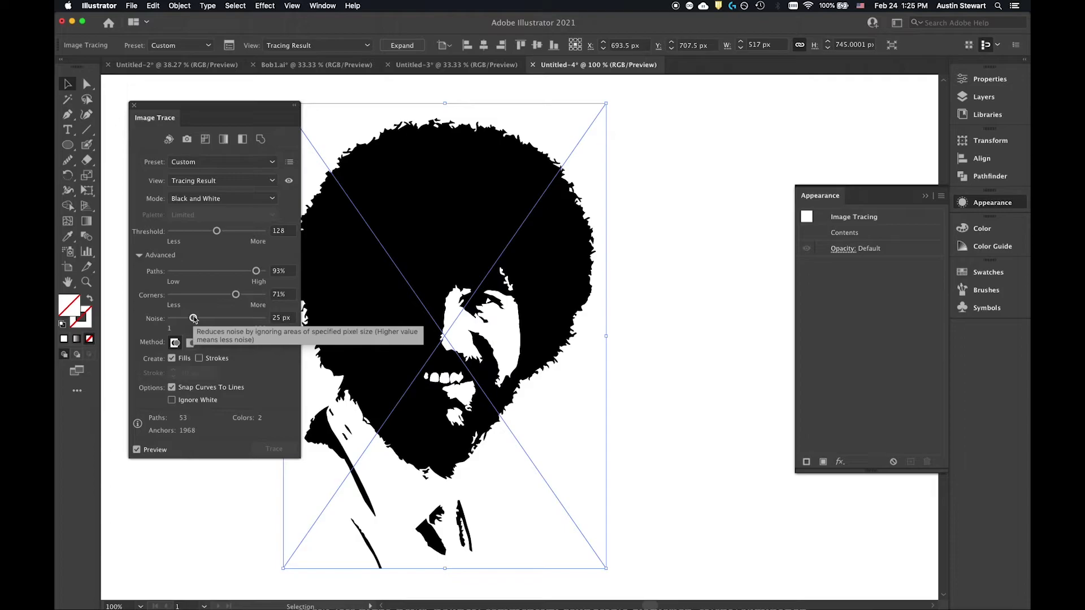
Step: Set trace Noise to 1 px, use the Overlapping method, and enable Strokes at 10 px
{"action": "left_click_drag", "start_coordinate": [193, 318], "coordinate": [266, 319]}
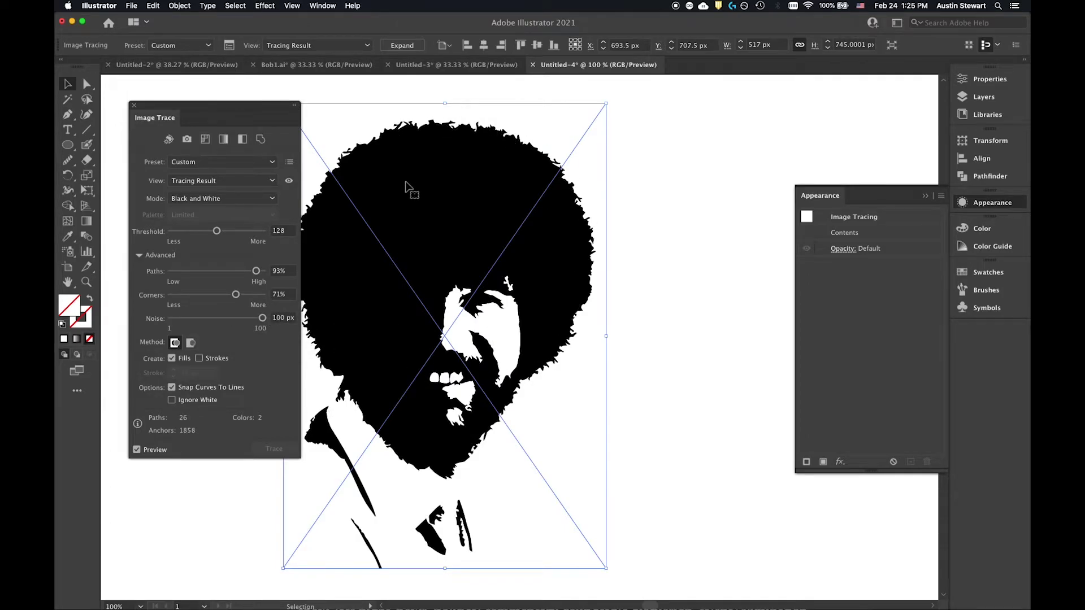
{"action": "left_click", "coordinate": [227, 319]}
{"action": "left_click_drag", "start_coordinate": [229, 323], "coordinate": [139, 319]}
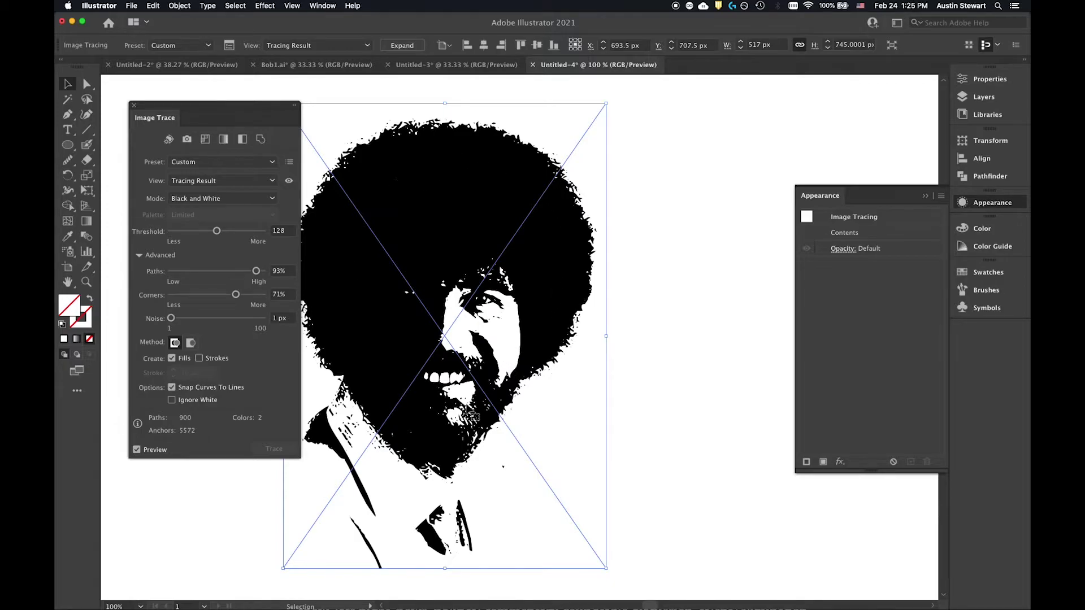
{"action": "left_click", "coordinate": [191, 343]}
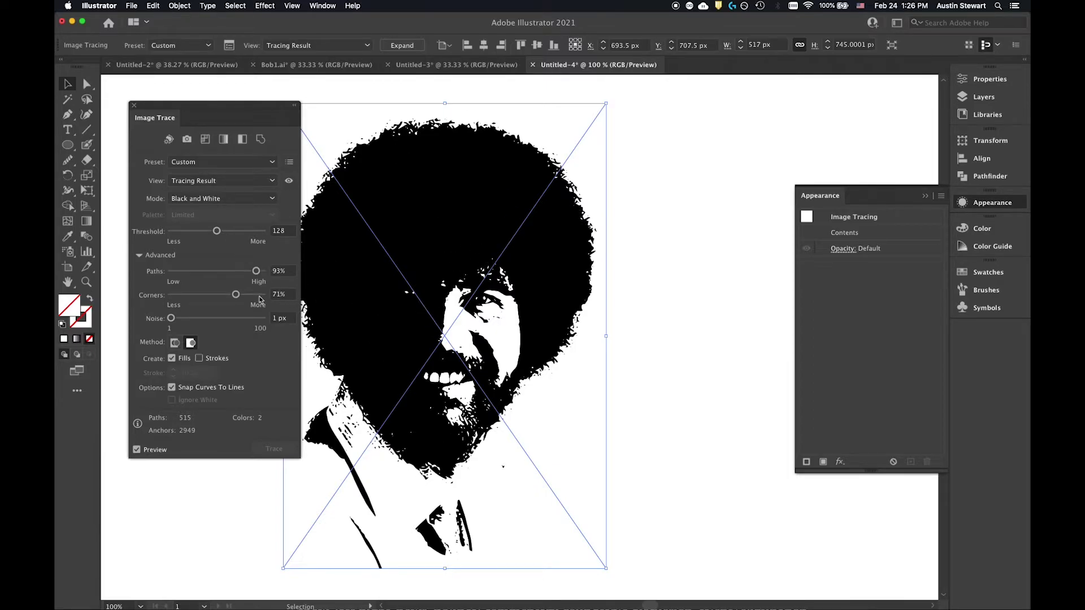
{"action": "left_click", "coordinate": [200, 358]}
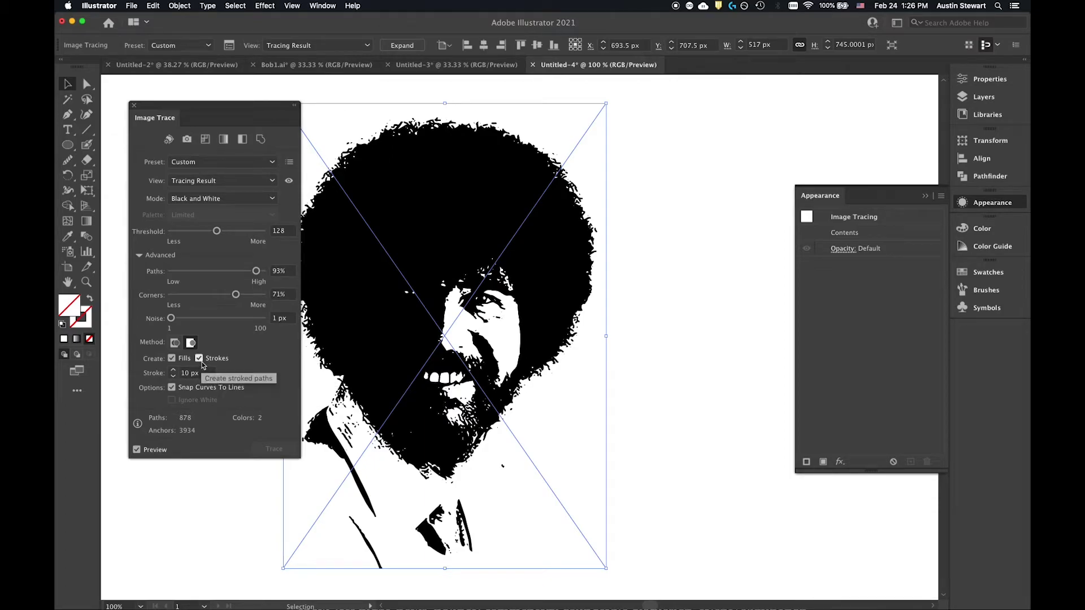
Step: Turn Strokes back off, switch to the Abutting method, and enable Ignore White
{"action": "left_click", "coordinate": [200, 359]}
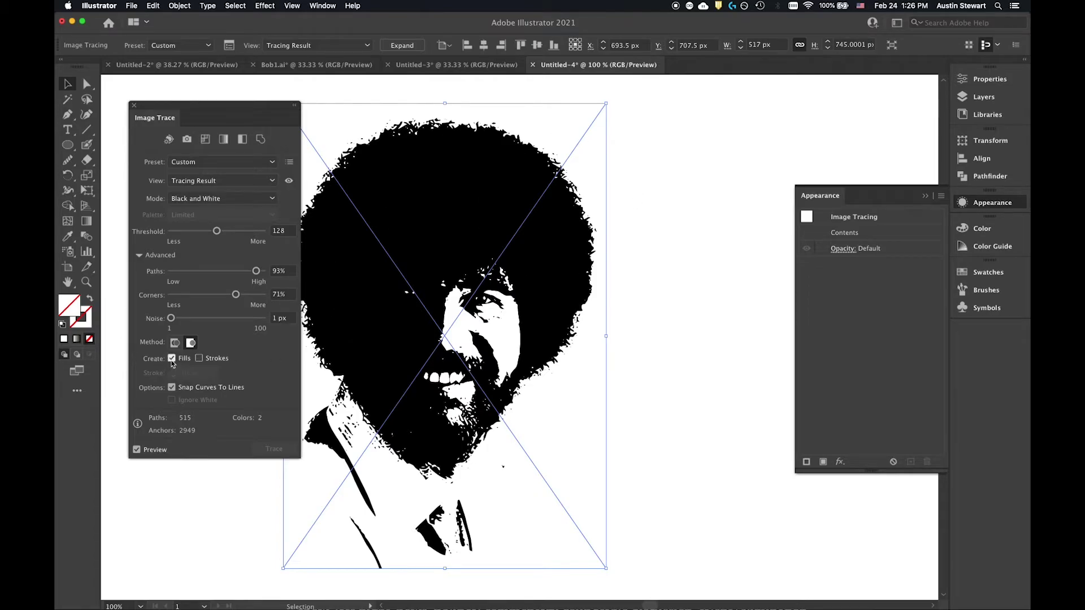
{"action": "left_click", "coordinate": [175, 343]}
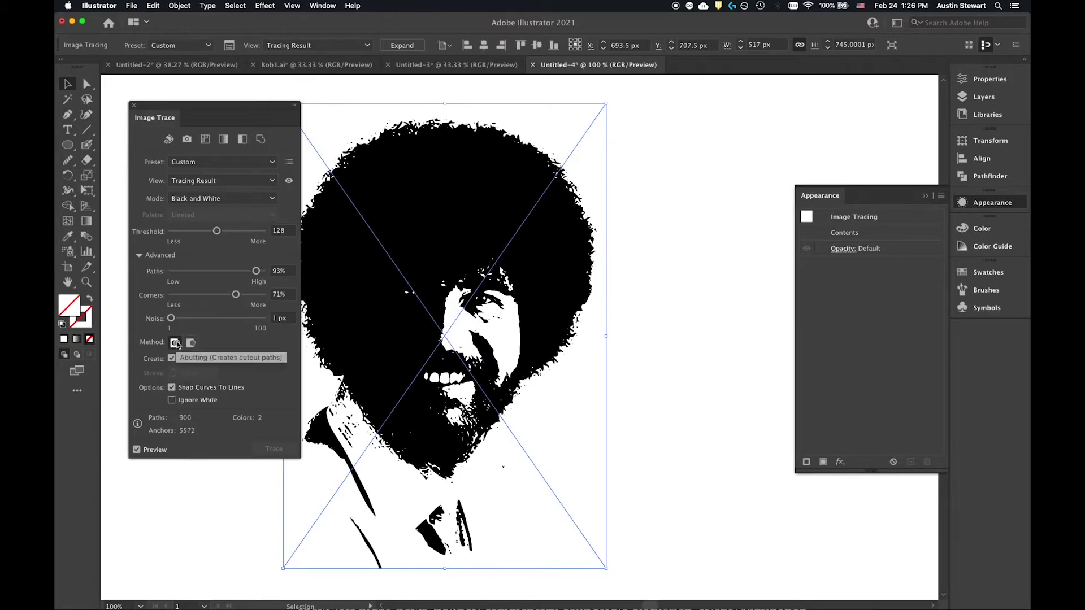
{"action": "left_click", "coordinate": [171, 401]}
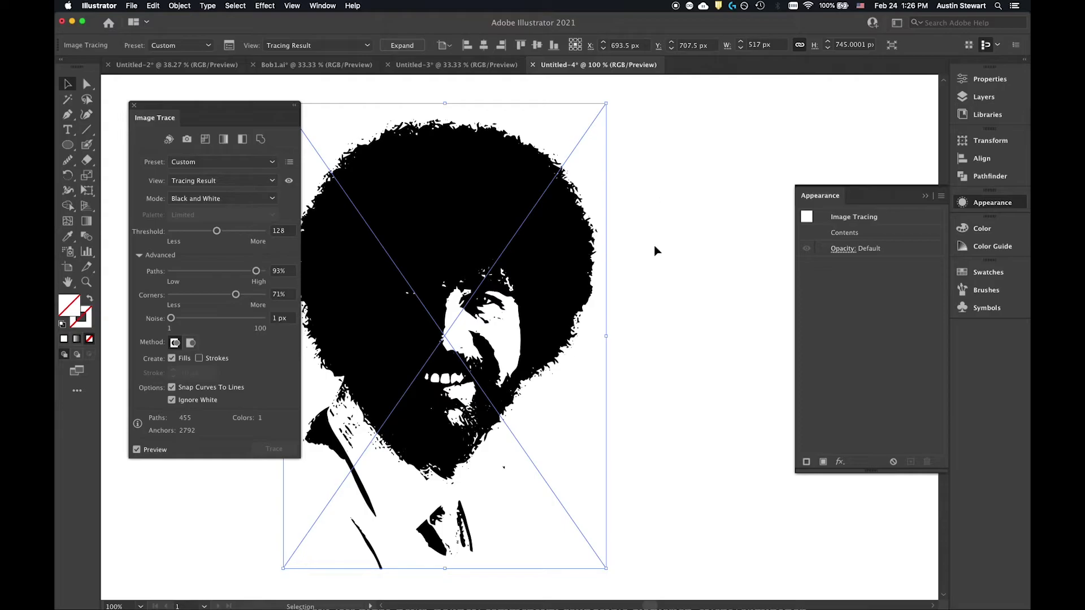
{"action": "left_click", "coordinate": [67, 145]}
Step: Deselect the portrait and draw an orange-filled circle to the right of it
{"action": "left_click", "coordinate": [68, 84]}
{"action": "left_click", "coordinate": [680, 213]}
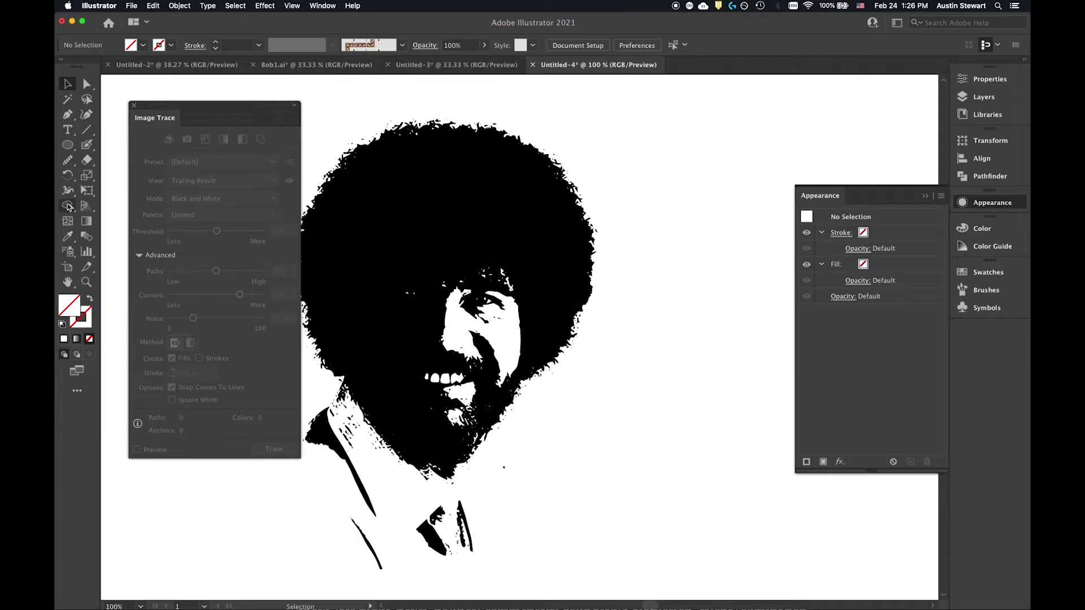
{"action": "left_click", "coordinate": [67, 146]}
{"action": "double_click", "coordinate": [69, 307]}
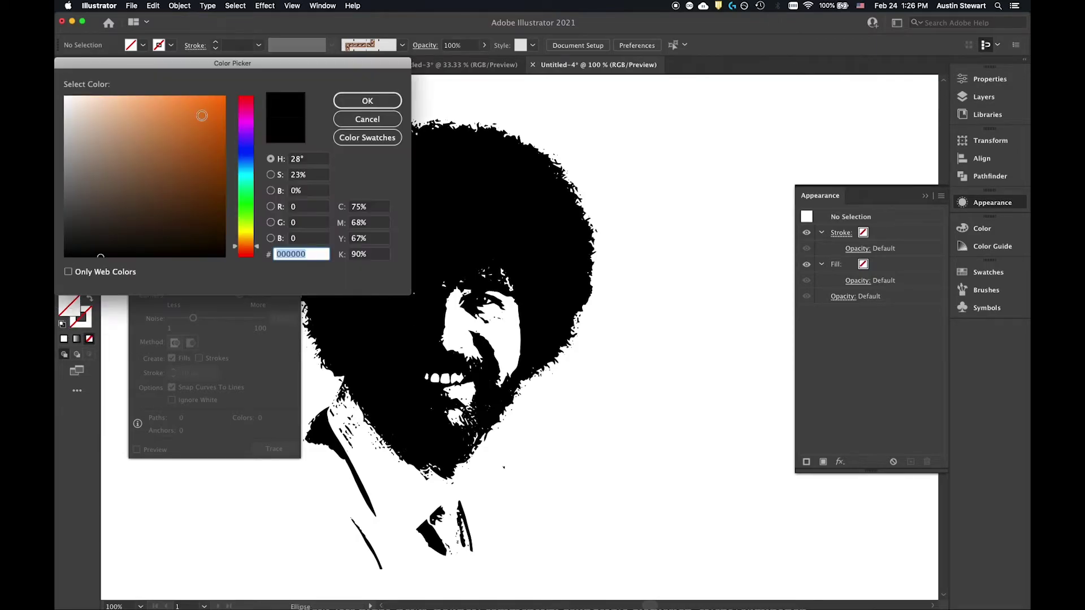
{"action": "left_click", "coordinate": [202, 115]}
{"action": "left_click", "coordinate": [367, 101]}
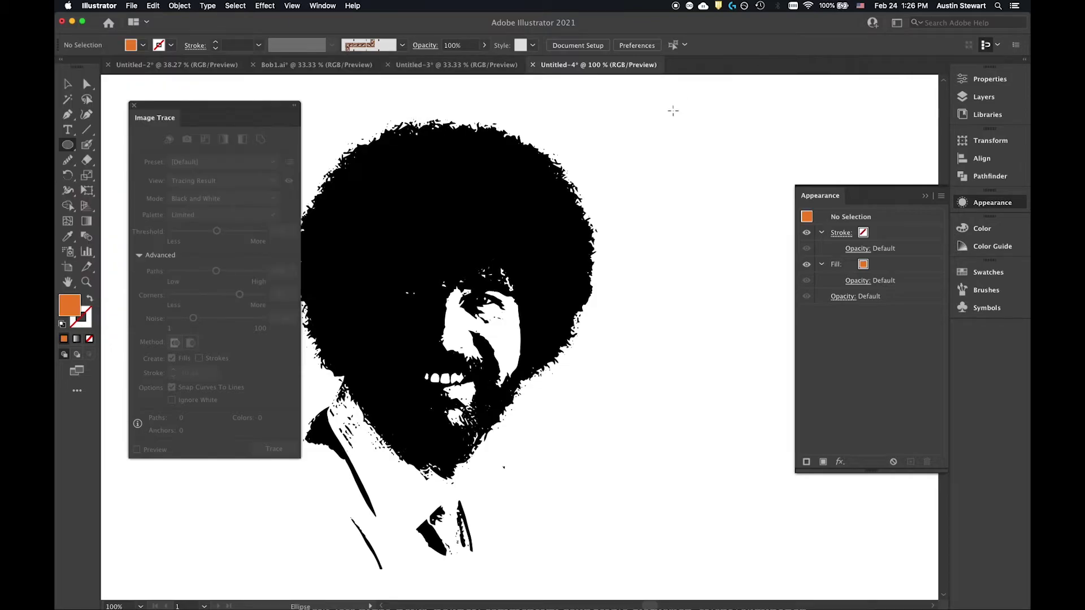
{"action": "left_click_drag", "start_coordinate": [665, 108], "coordinate": [922, 379]}
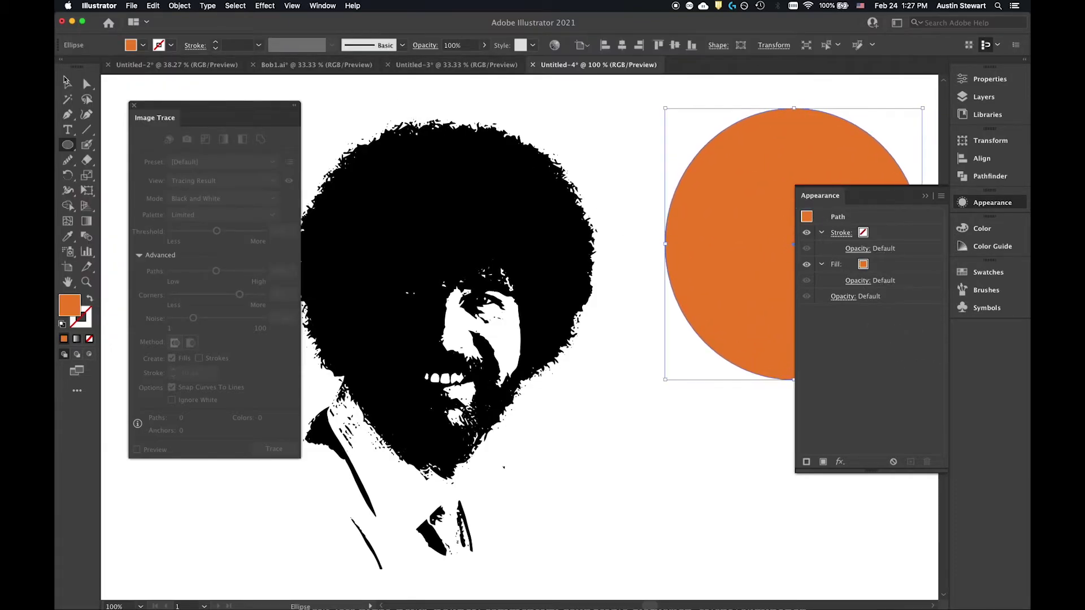
Step: Send the orange circle to the back and move it behind the face
{"action": "left_click", "coordinate": [66, 82]}
{"action": "right_click", "coordinate": [736, 225]}
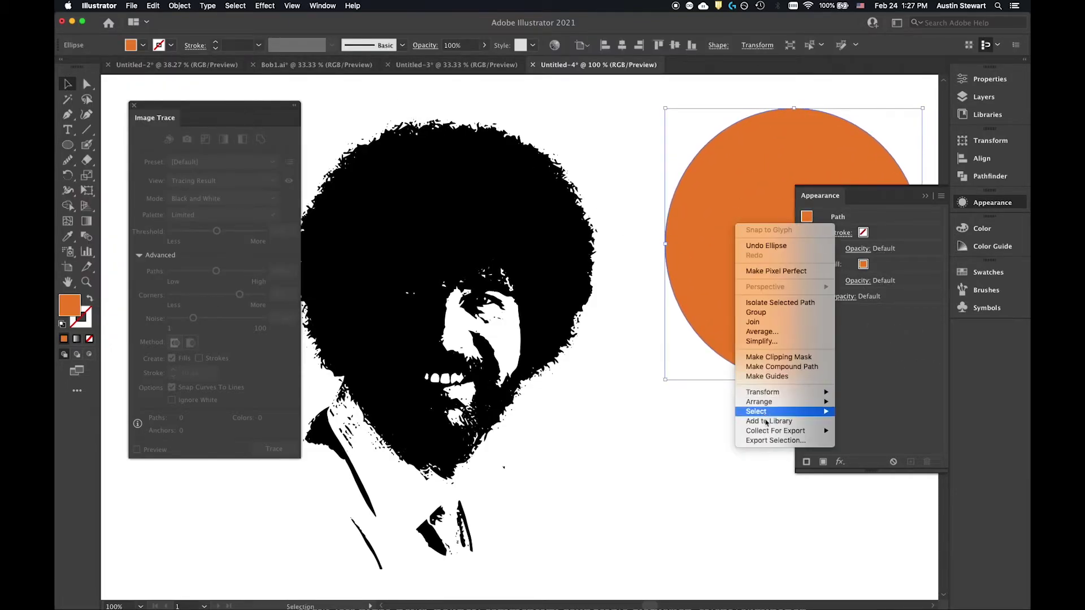
{"action": "mouse_move", "coordinate": [775, 405]}
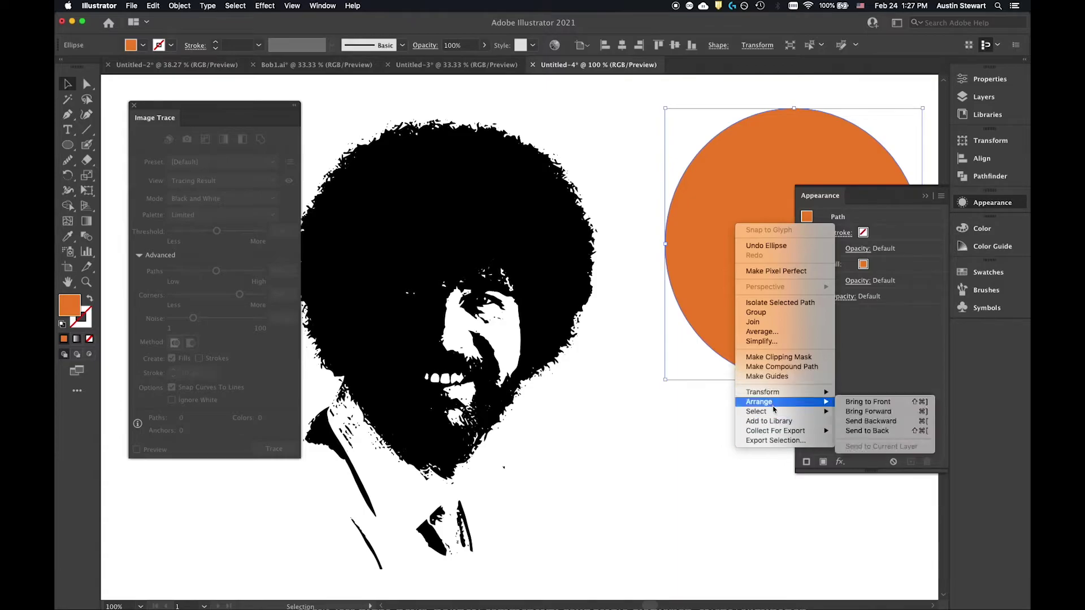
{"action": "left_click", "coordinate": [863, 431]}
{"action": "left_click_drag", "start_coordinate": [758, 202], "coordinate": [414, 278]}
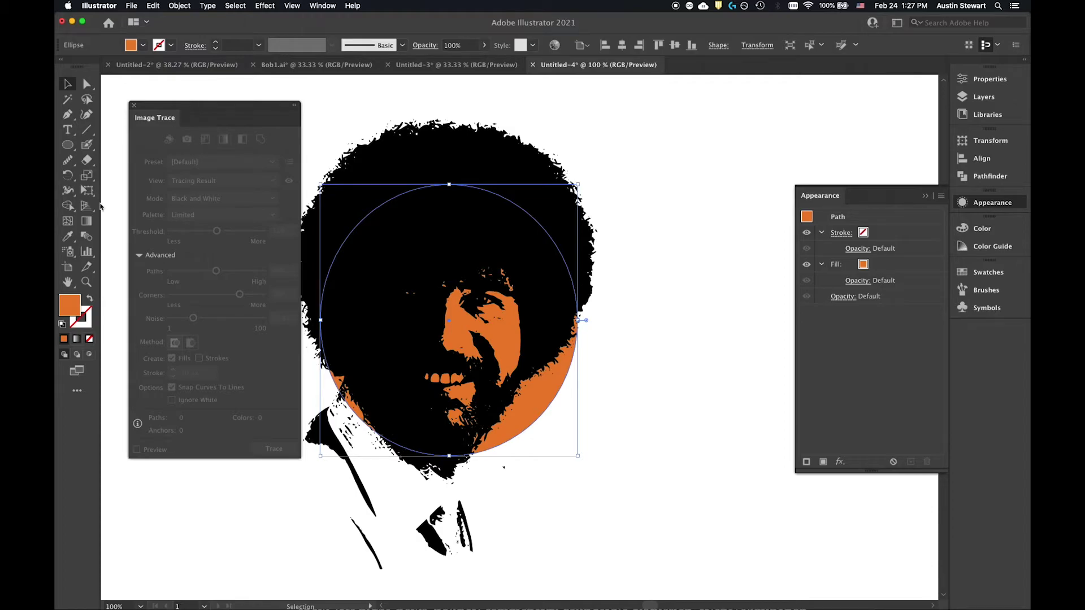
Step: Toggle Ignore White on the traced portrait, finally leaving it unchecked so white fills remain
{"action": "left_click", "coordinate": [492, 164]}
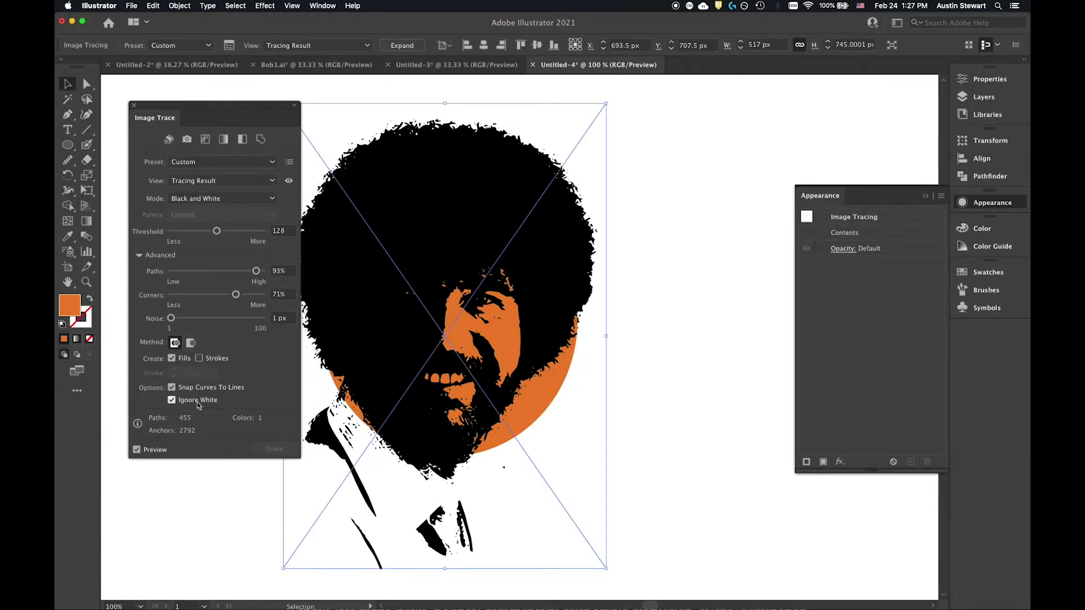
{"action": "left_click", "coordinate": [172, 401]}
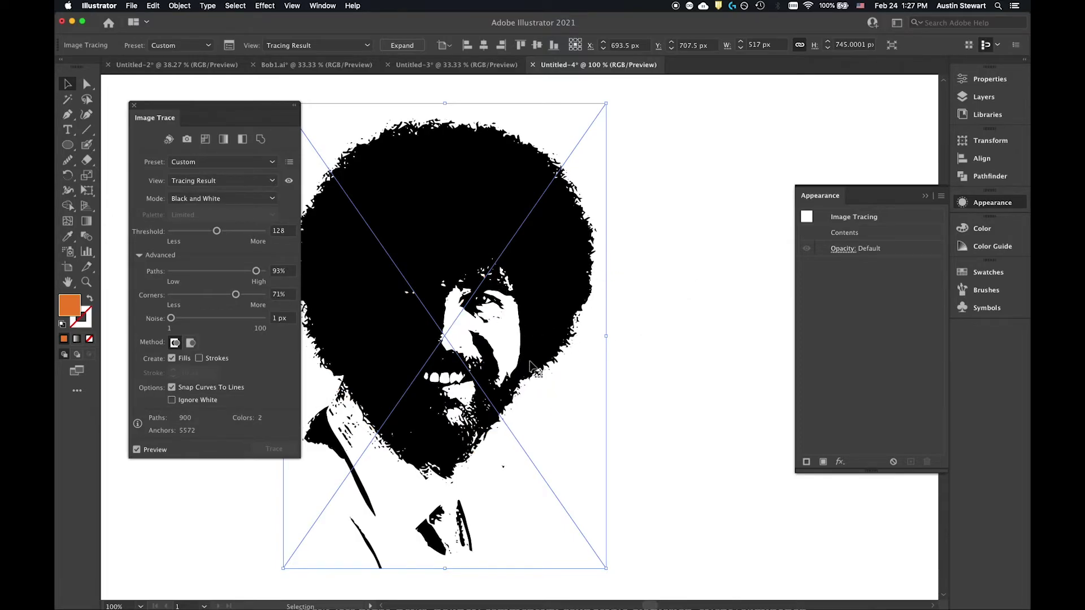
{"action": "left_click", "coordinate": [172, 401]}
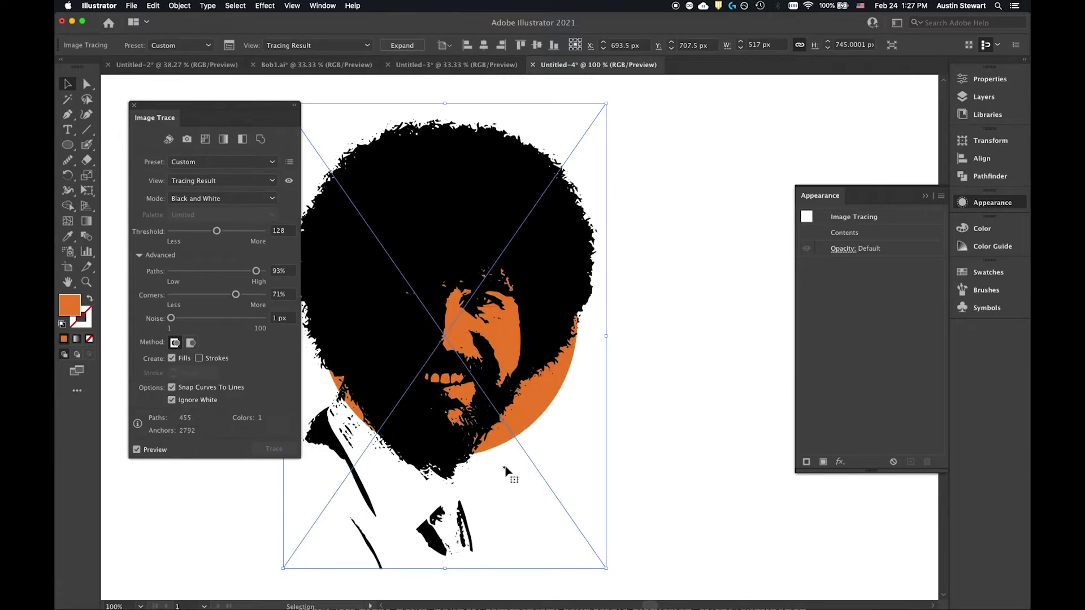
{"action": "left_click", "coordinate": [171, 401]}
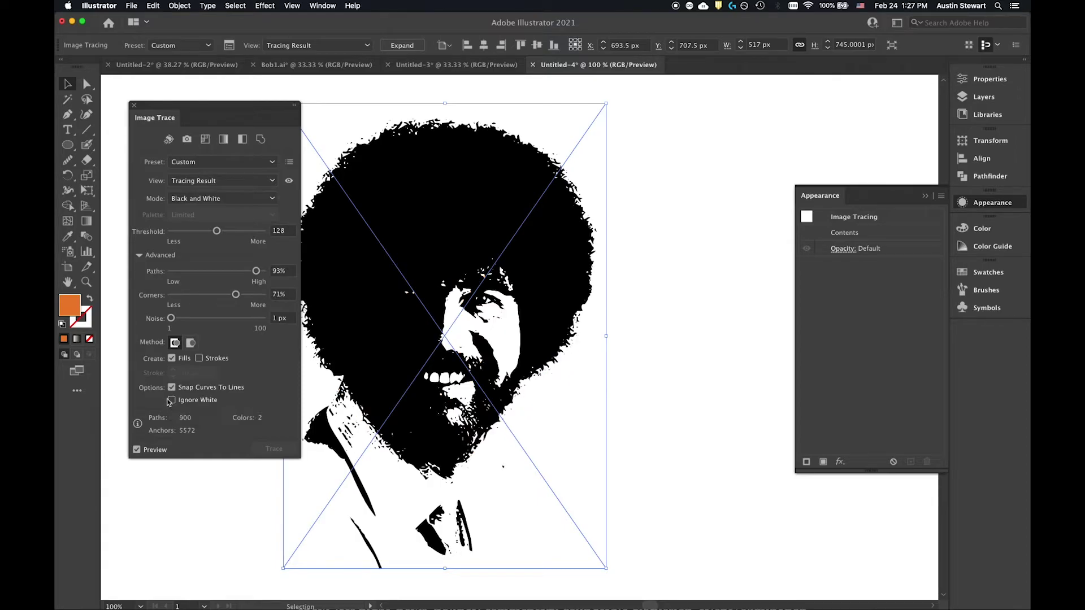
Step: Switch the trace Mode to Grayscale and set Grays to 4
{"action": "left_click", "coordinate": [273, 199]}
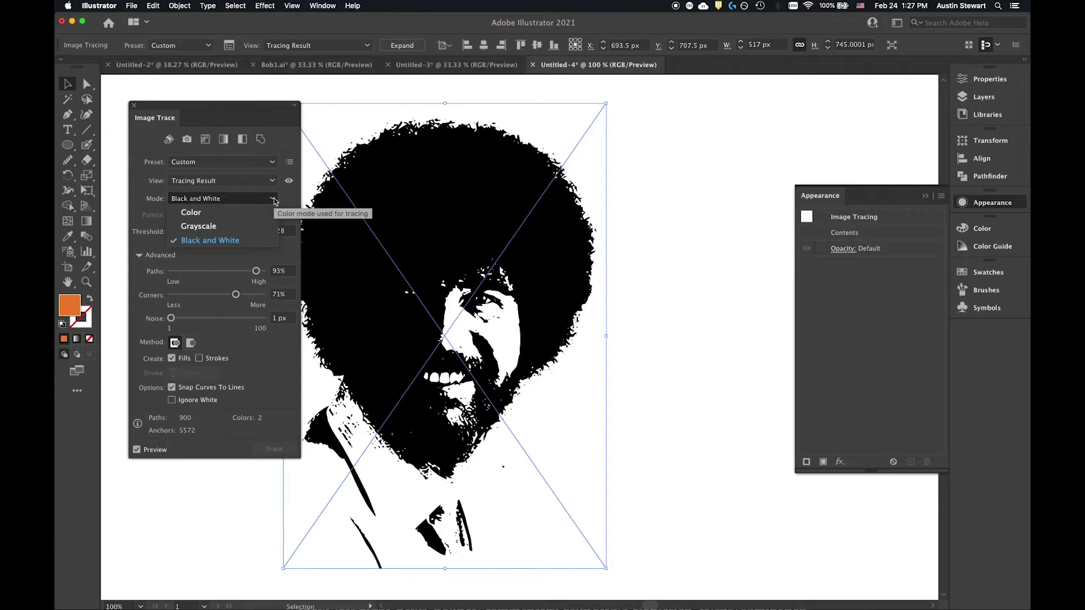
{"action": "left_click", "coordinate": [213, 227]}
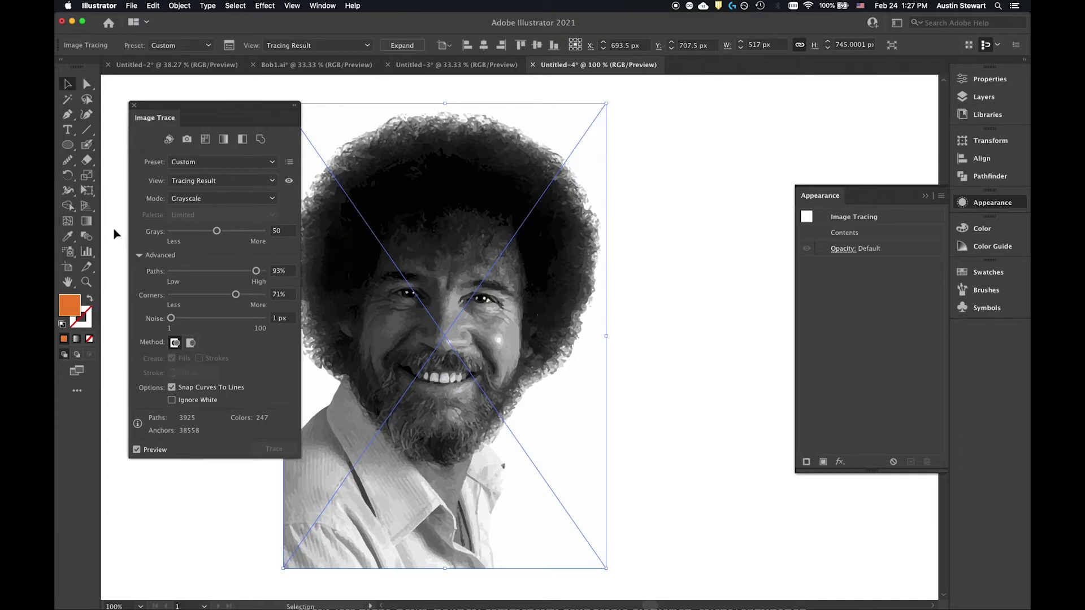
{"action": "left_click", "coordinate": [184, 232]}
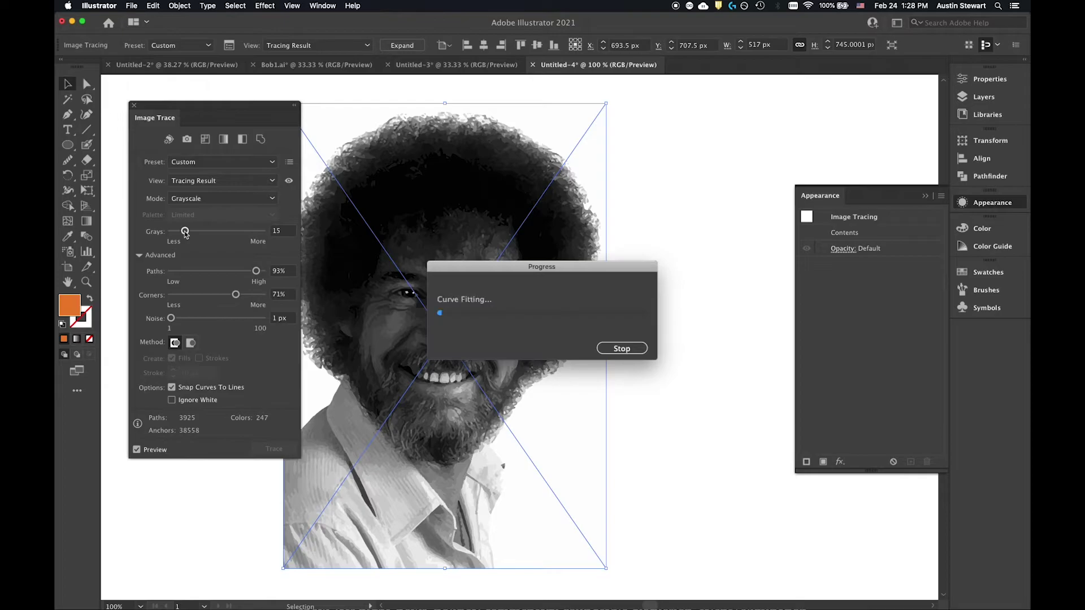
{"action": "left_click", "coordinate": [287, 232]}
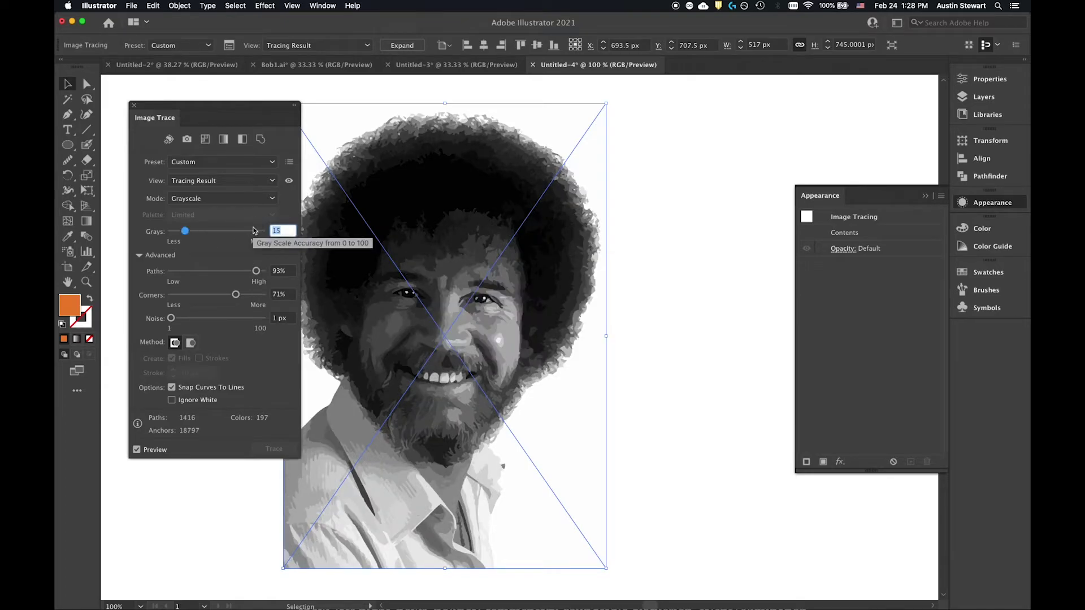
{"action": "type", "text": "4"}
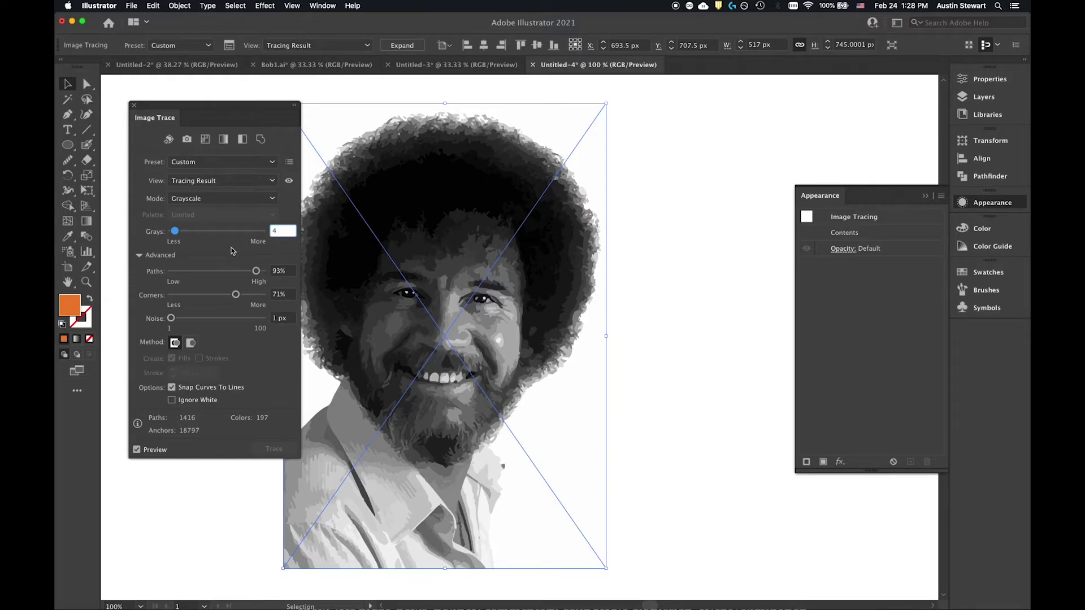
{"action": "key", "text": "Return"}
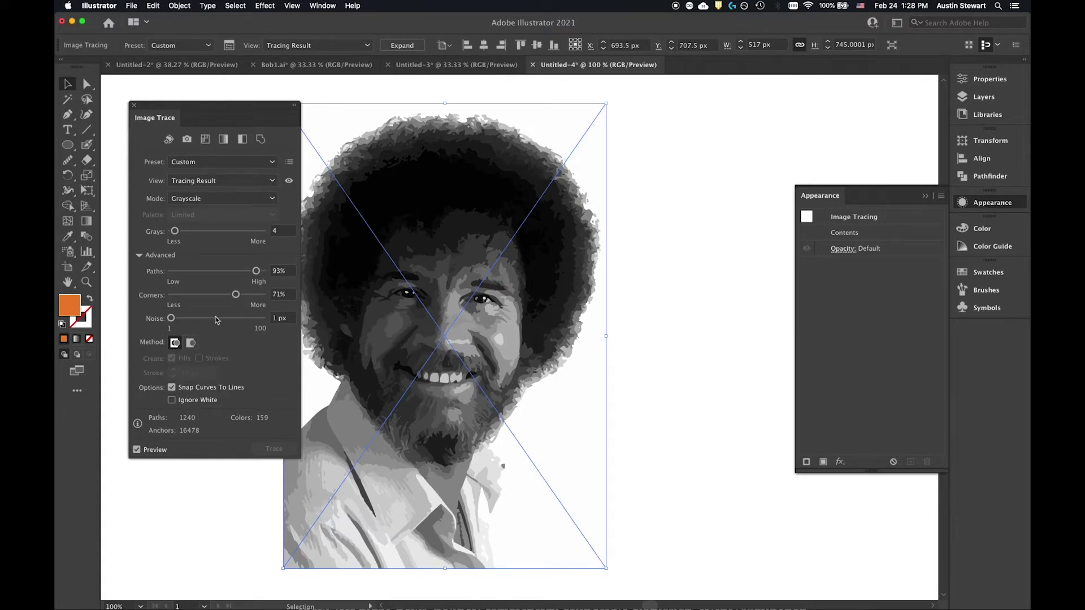
Step: Set the grayscale trace's Noise to 100 px and Corners to 0%
{"action": "left_click_drag", "start_coordinate": [173, 320], "coordinate": [292, 316]}
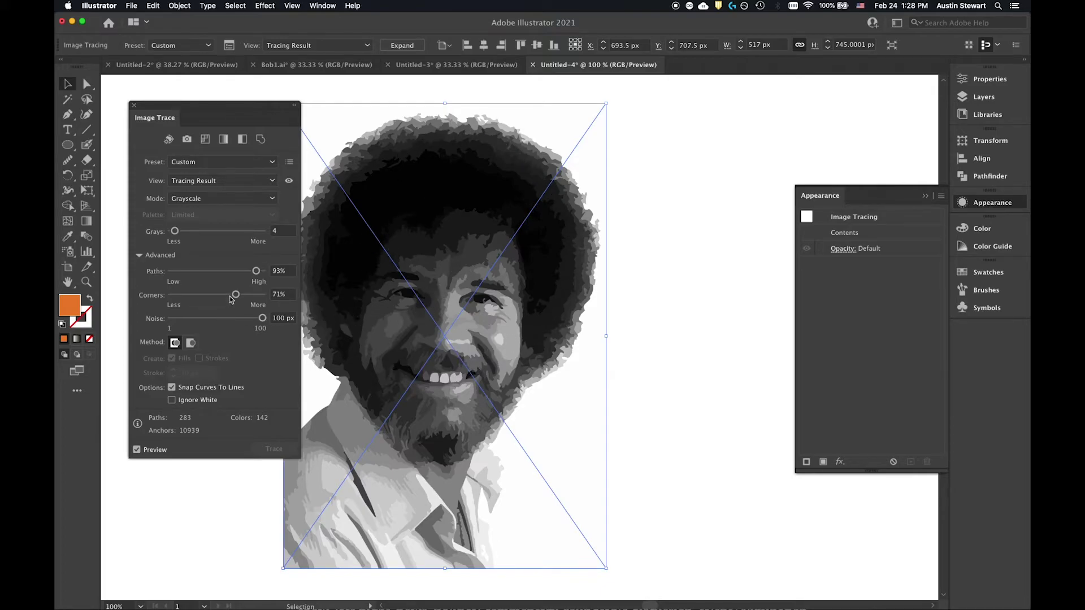
{"action": "left_click_drag", "start_coordinate": [235, 298], "coordinate": [149, 289]}
Step: Set Paths to 1%, Corners to 100% and Noise back to 1 px
{"action": "left_click_drag", "start_coordinate": [257, 272], "coordinate": [150, 265]}
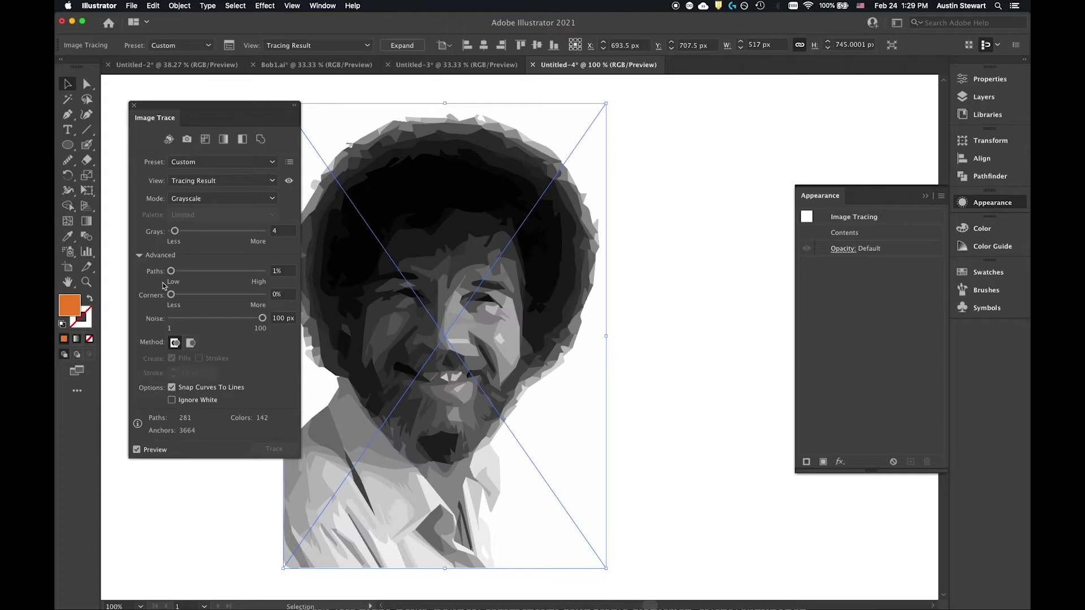
{"action": "left_click_drag", "start_coordinate": [171, 271], "coordinate": [284, 271]}
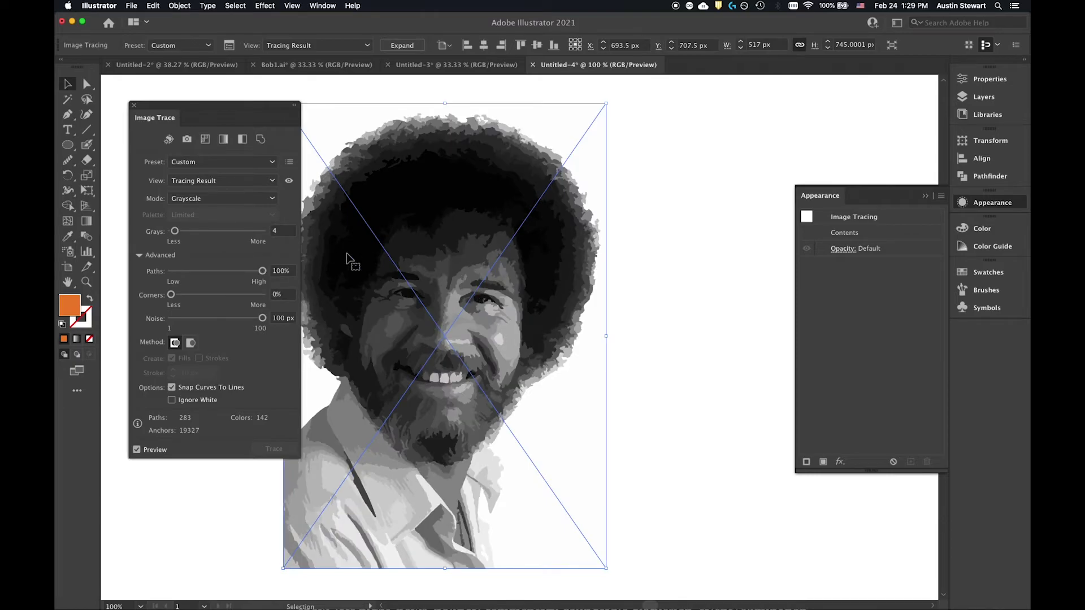
{"action": "left_click_drag", "start_coordinate": [263, 272], "coordinate": [67, 275]}
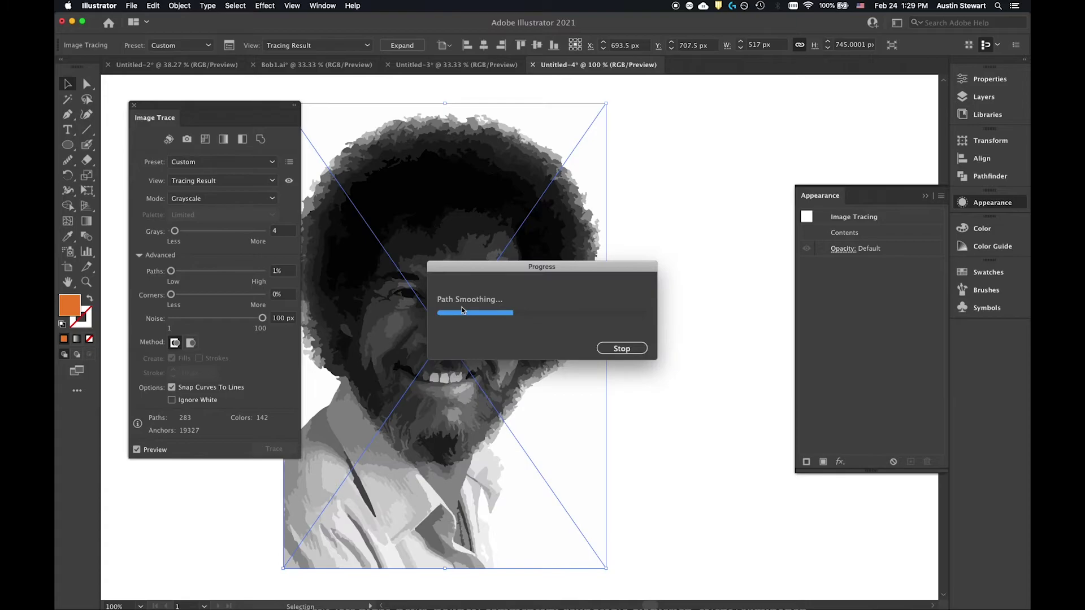
{"action": "left_click_drag", "start_coordinate": [170, 295], "coordinate": [350, 309]}
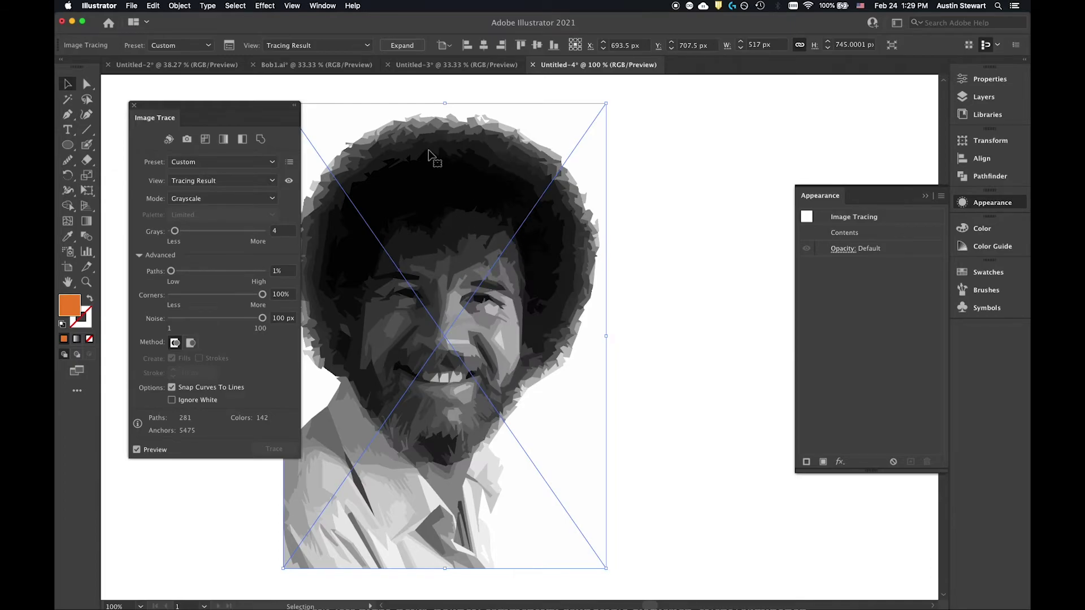
{"action": "left_click_drag", "start_coordinate": [262, 318], "coordinate": [145, 314]}
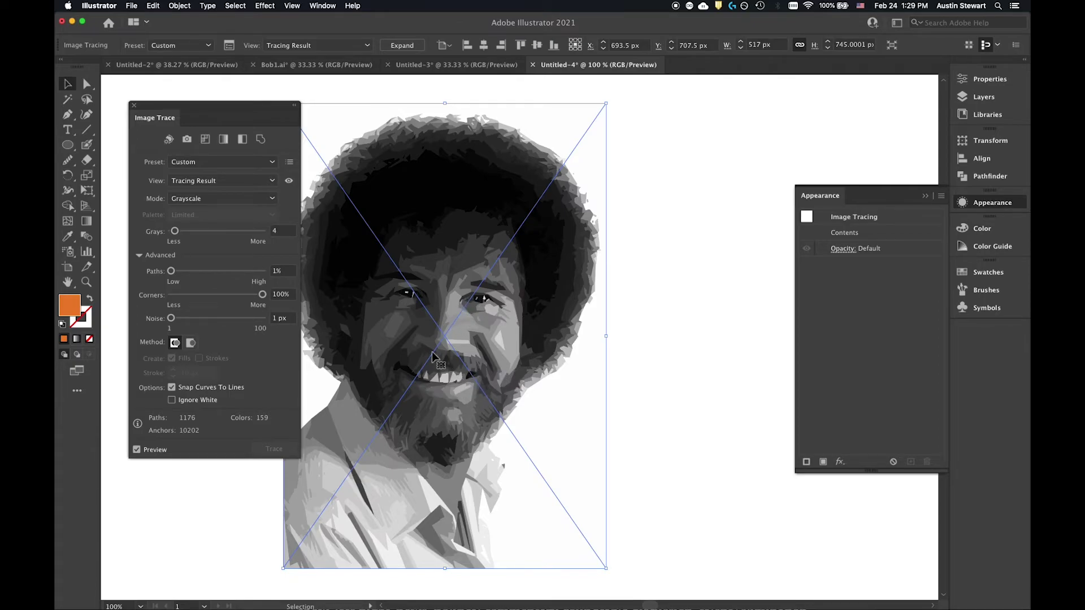
Step: Retrace the portrait with the High Fidelity Photo preset in Full Tone colour
{"action": "left_click", "coordinate": [273, 162]}
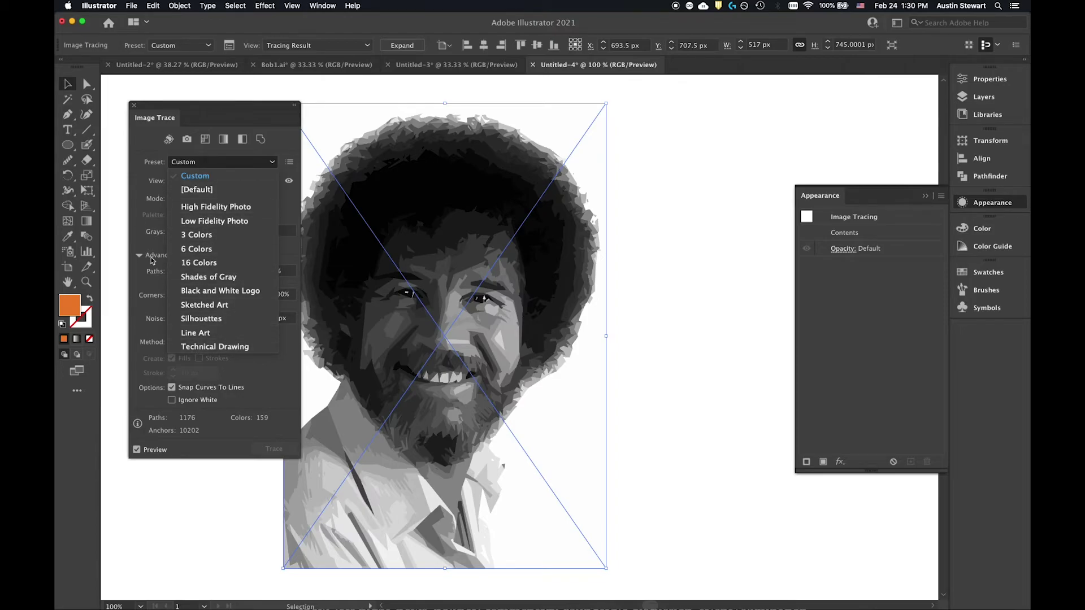
{"action": "left_click", "coordinate": [236, 207]}
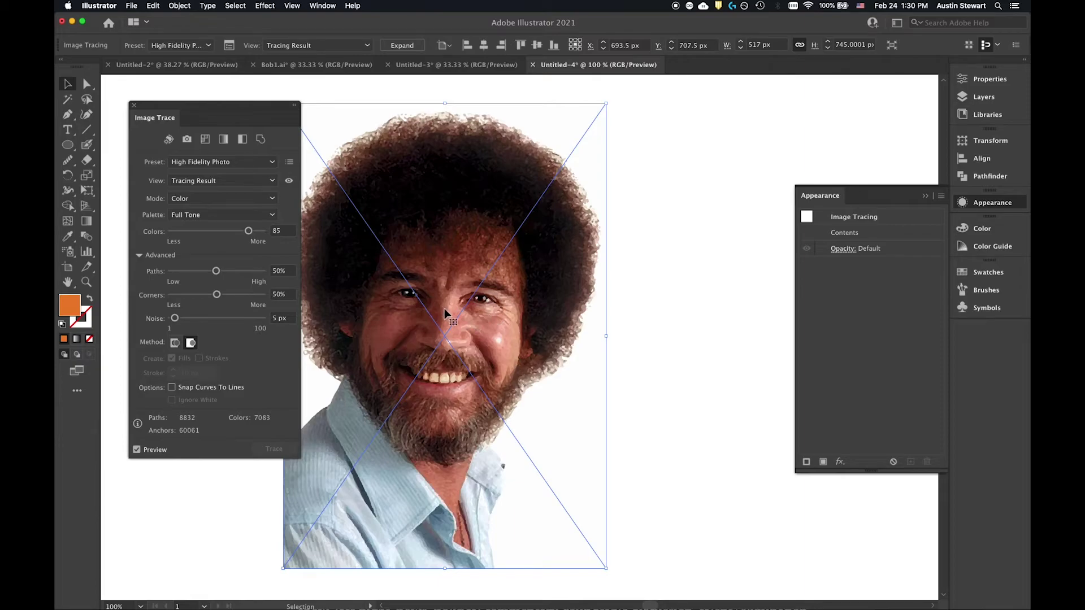
{"action": "scroll", "coordinate": [448, 318], "scroll_direction": "up", "scroll_amount": 6, "text": "alt"}
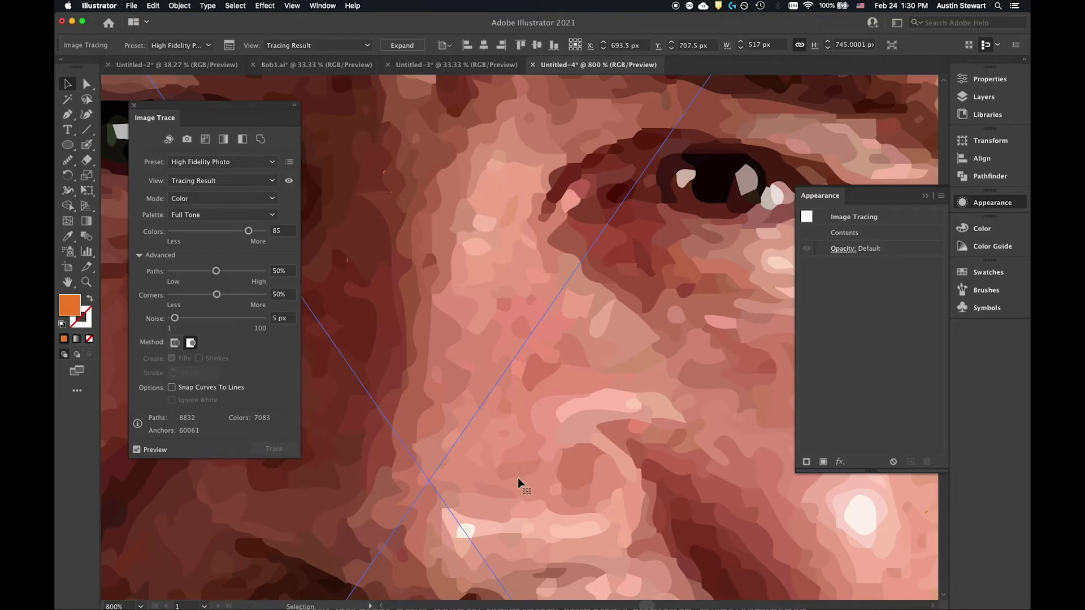
{"action": "scroll", "coordinate": [469, 382], "scroll_direction": "down", "scroll_amount": 5}
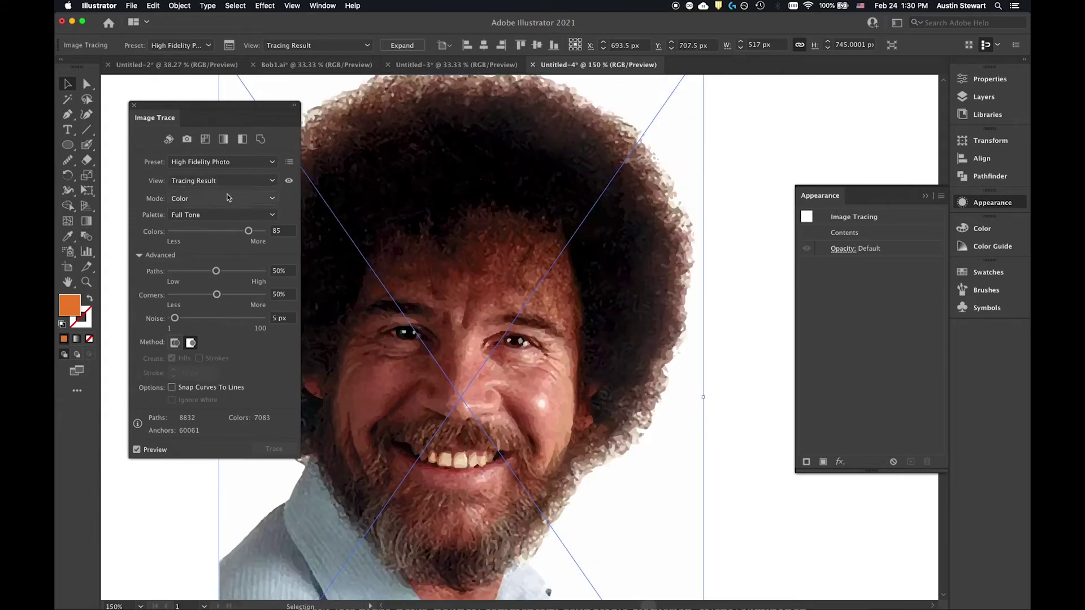
Step: Switch to a Limited palette with 6 colors and the Overlapping method
{"action": "left_click", "coordinate": [267, 215]}
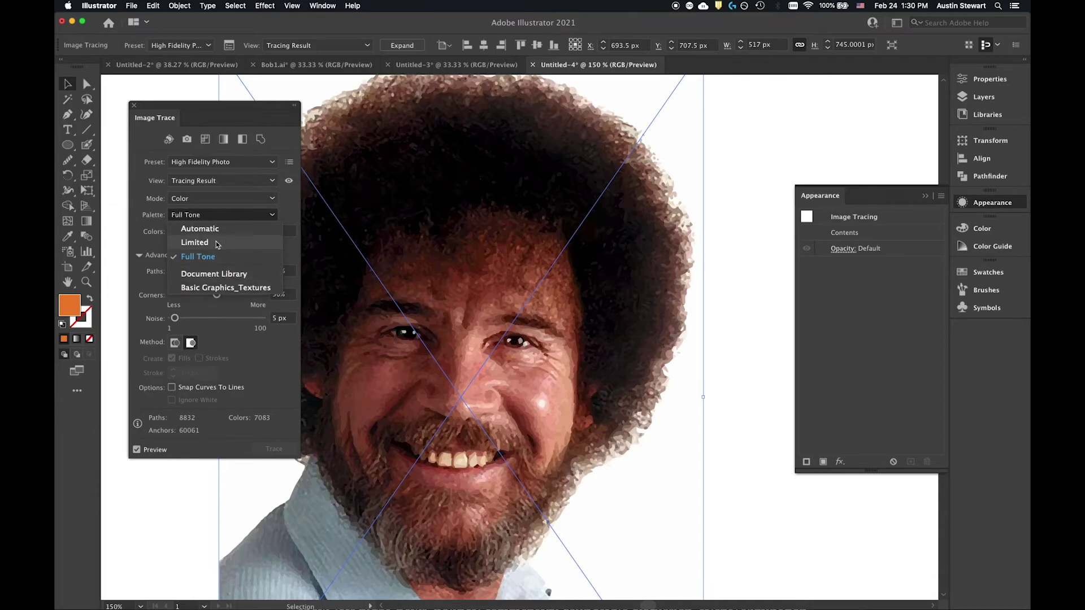
{"action": "left_click", "coordinate": [195, 243]}
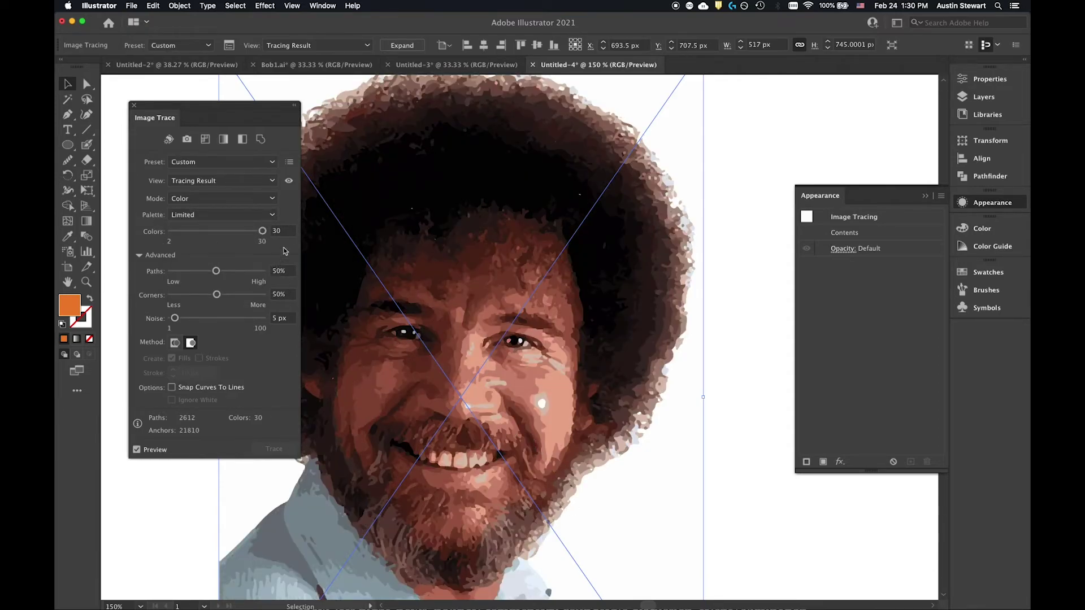
{"action": "left_click_drag", "start_coordinate": [194, 232], "coordinate": [184, 232]}
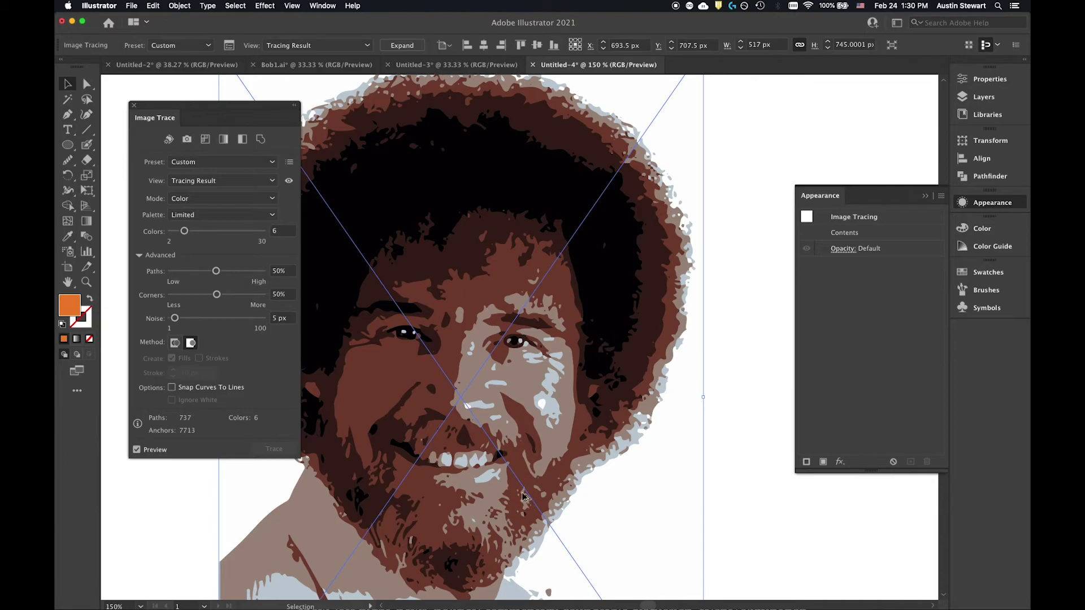
{"action": "scroll", "coordinate": [494, 469], "scroll_direction": "down", "scroll_amount": 2}
{"action": "scroll", "coordinate": [487, 446], "scroll_direction": "up", "scroll_amount": 1}
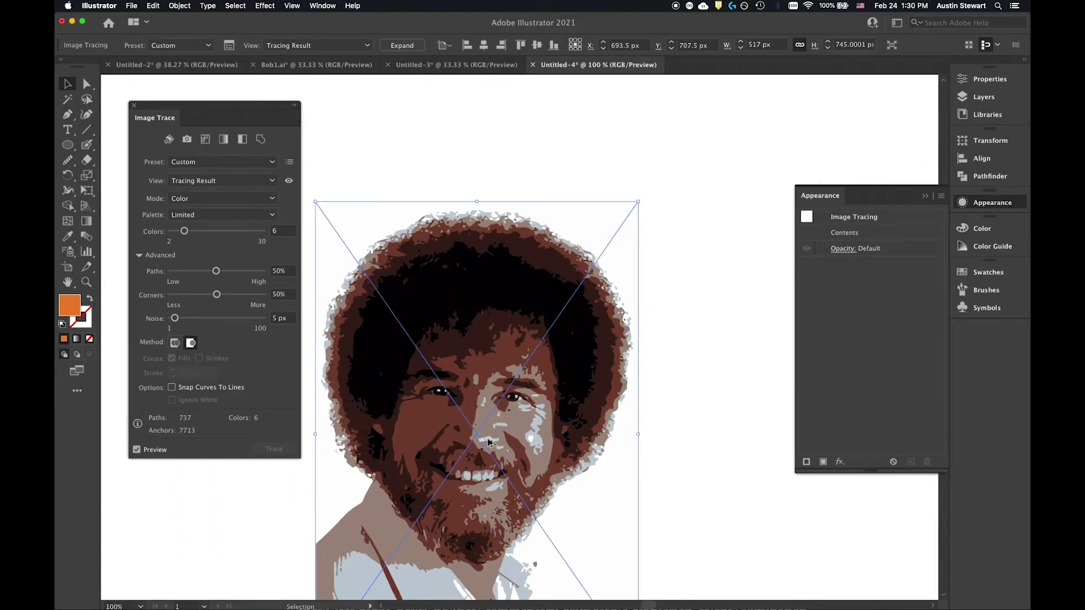
{"action": "scroll", "coordinate": [488, 443], "scroll_direction": "up", "scroll_amount": 1}
{"action": "scroll", "coordinate": [488, 442], "scroll_direction": "down", "scroll_amount": 1}
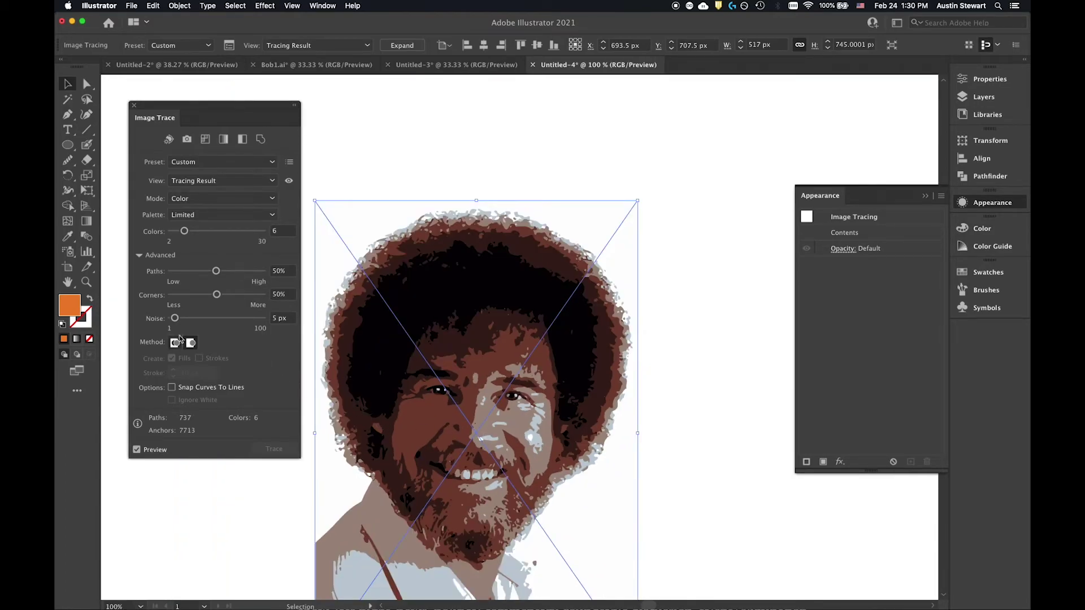
{"action": "left_click", "coordinate": [191, 344]}
{"action": "scroll", "coordinate": [557, 417], "scroll_direction": "down", "scroll_amount": 3}
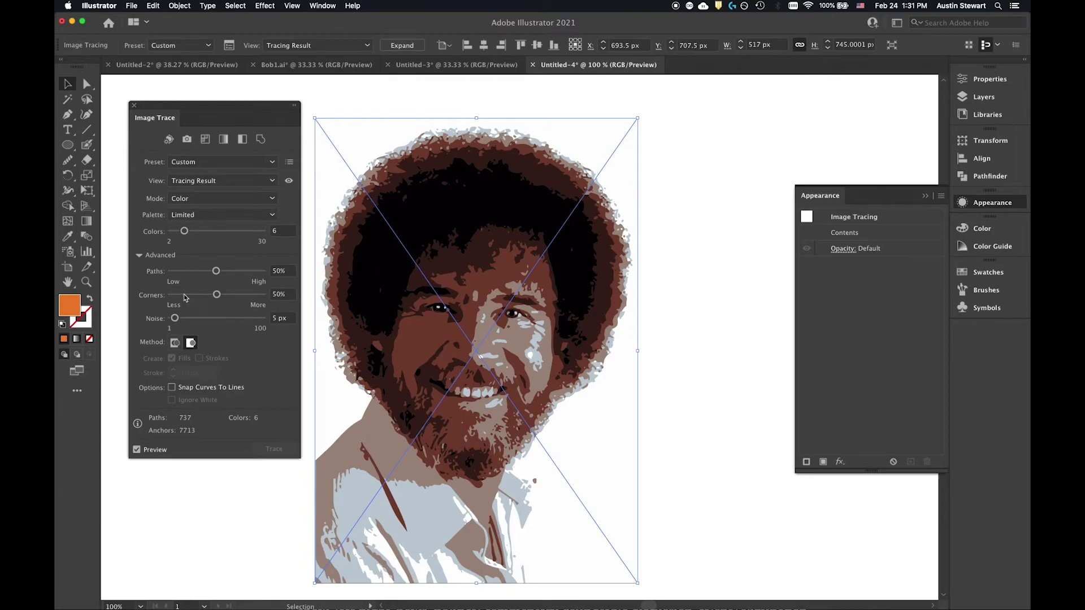
Step: Retrace with the Black and White Logo preset, then the Sketched Art preset
{"action": "left_click", "coordinate": [248, 162]}
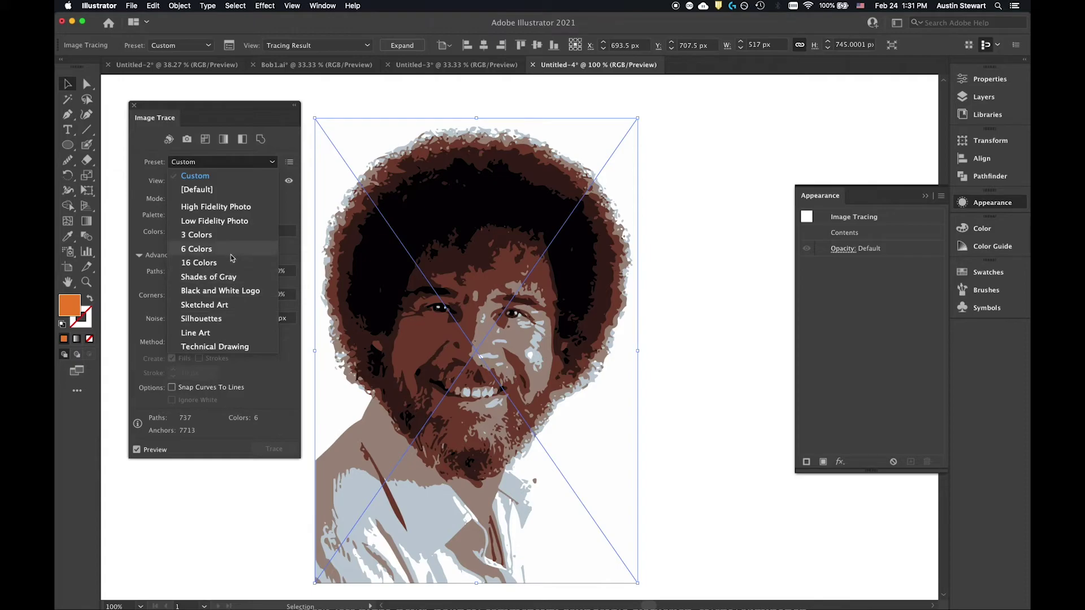
{"action": "left_click", "coordinate": [242, 295]}
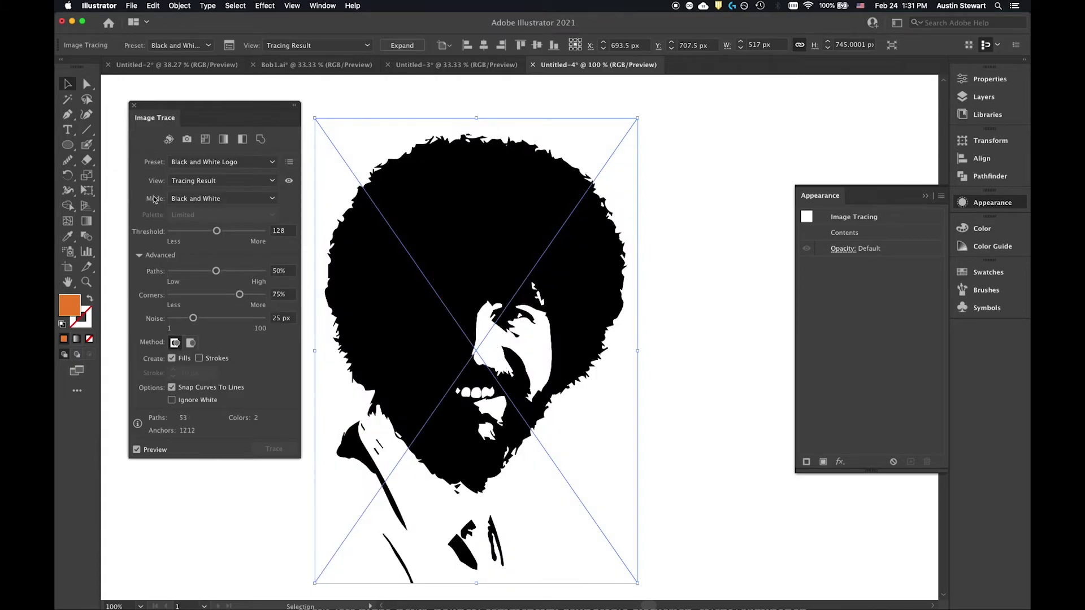
{"action": "left_click", "coordinate": [250, 203]}
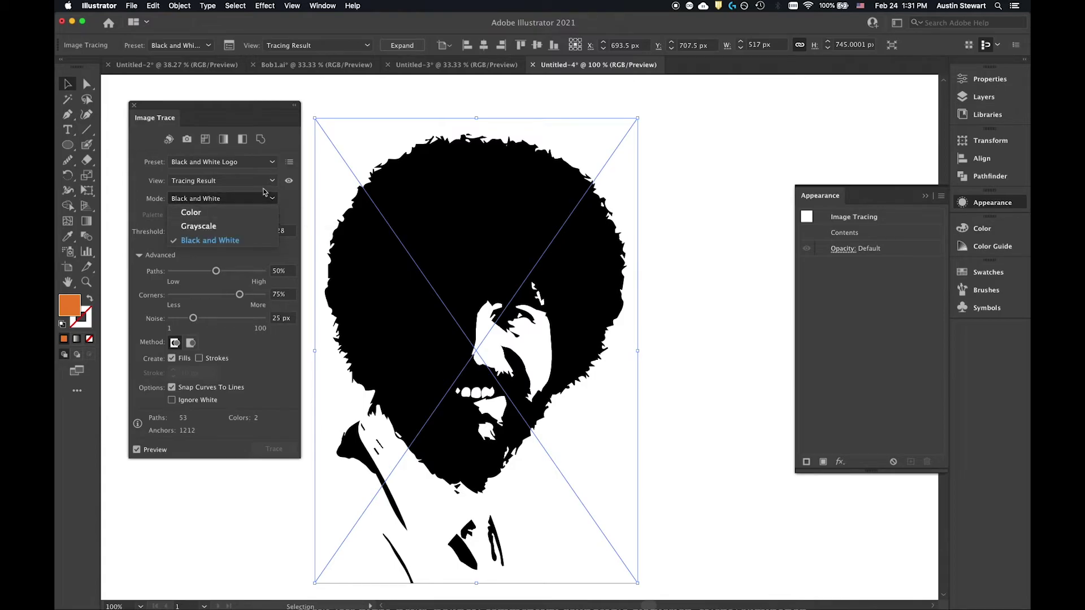
{"action": "left_click", "coordinate": [268, 163]}
{"action": "left_click", "coordinate": [268, 163]}
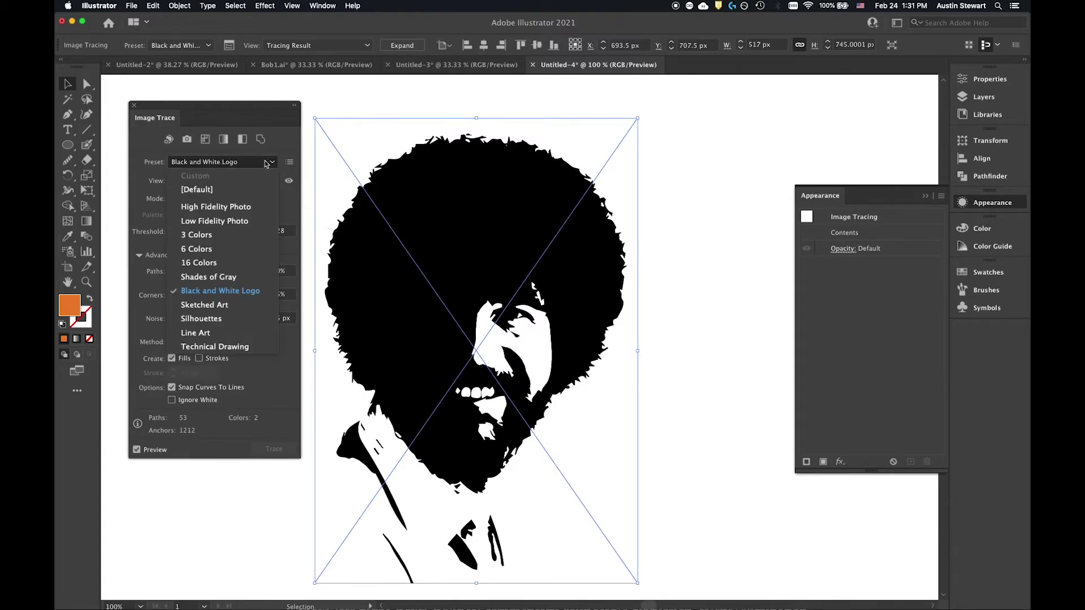
{"action": "left_click", "coordinate": [244, 305]}
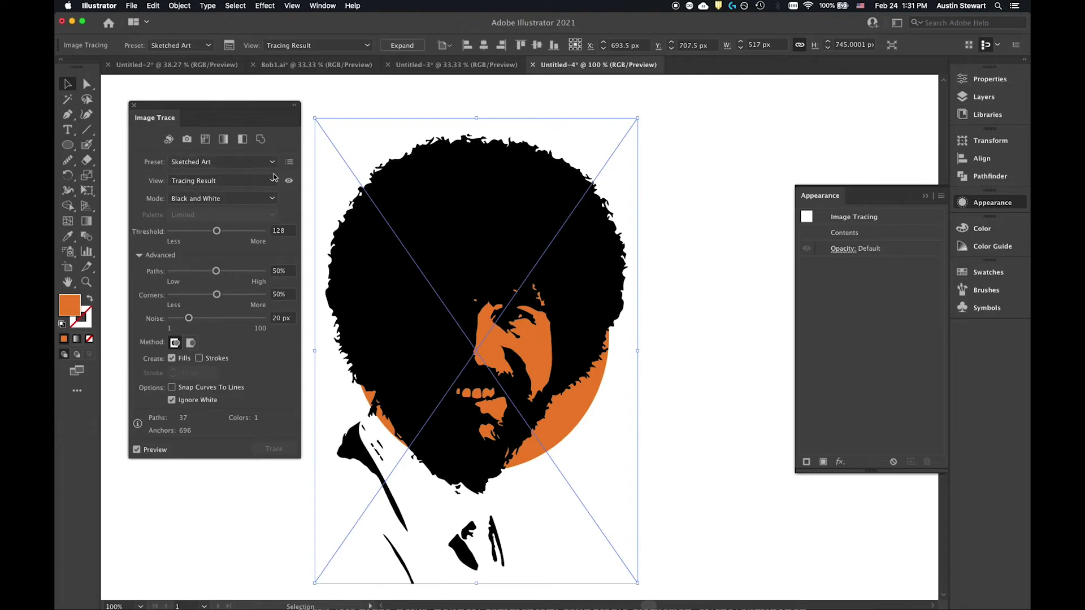
Step: Try the Silhouettes preset, then retrace the portrait with the 16 Colors preset
{"action": "left_click", "coordinate": [244, 162]}
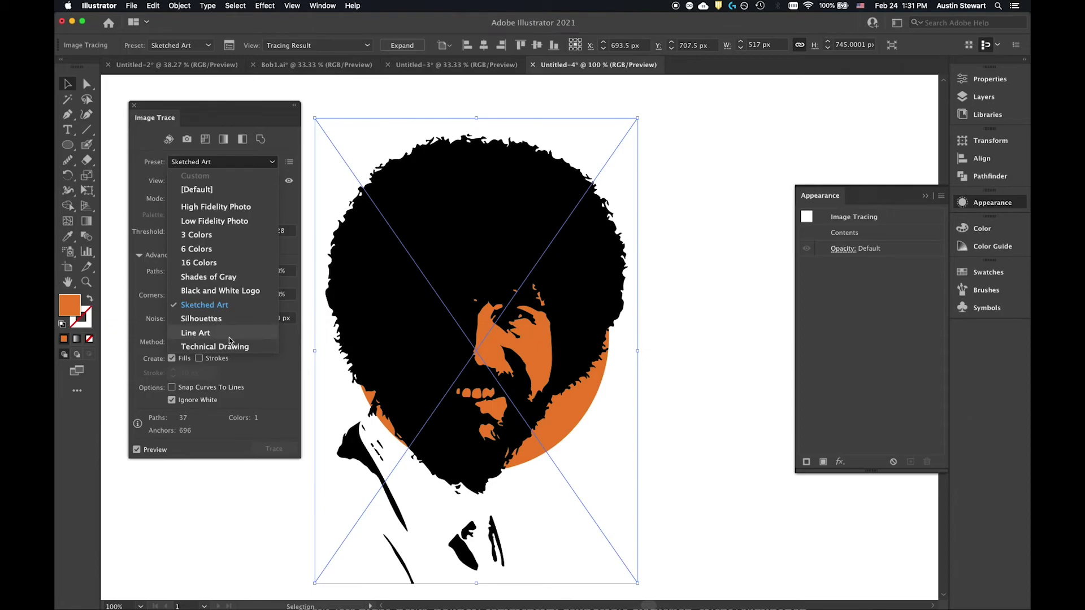
{"action": "left_click", "coordinate": [219, 320]}
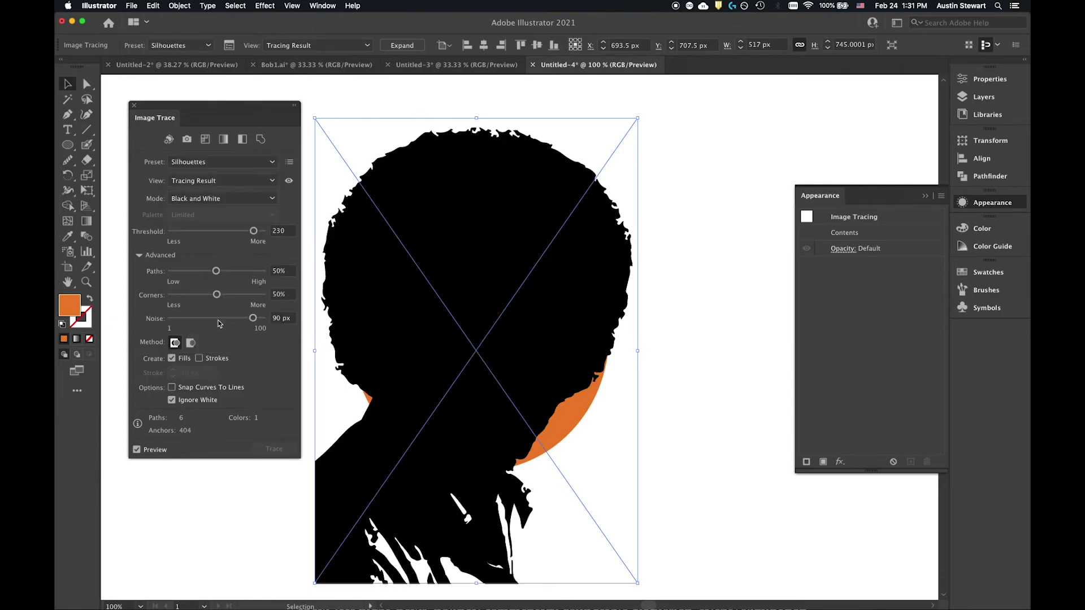
{"action": "left_click", "coordinate": [272, 163]}
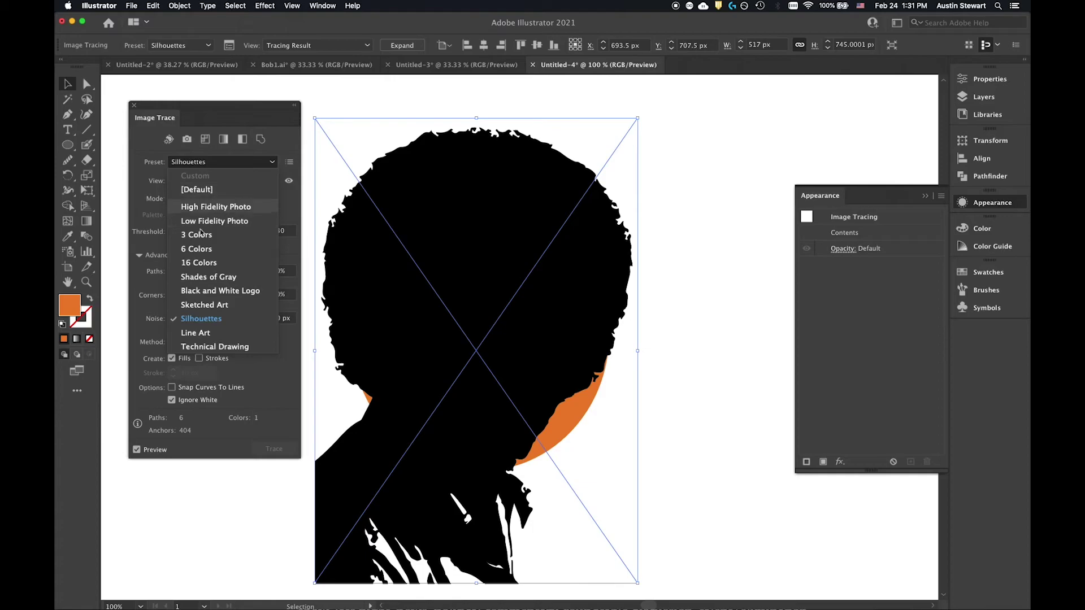
{"action": "left_click", "coordinate": [199, 263]}
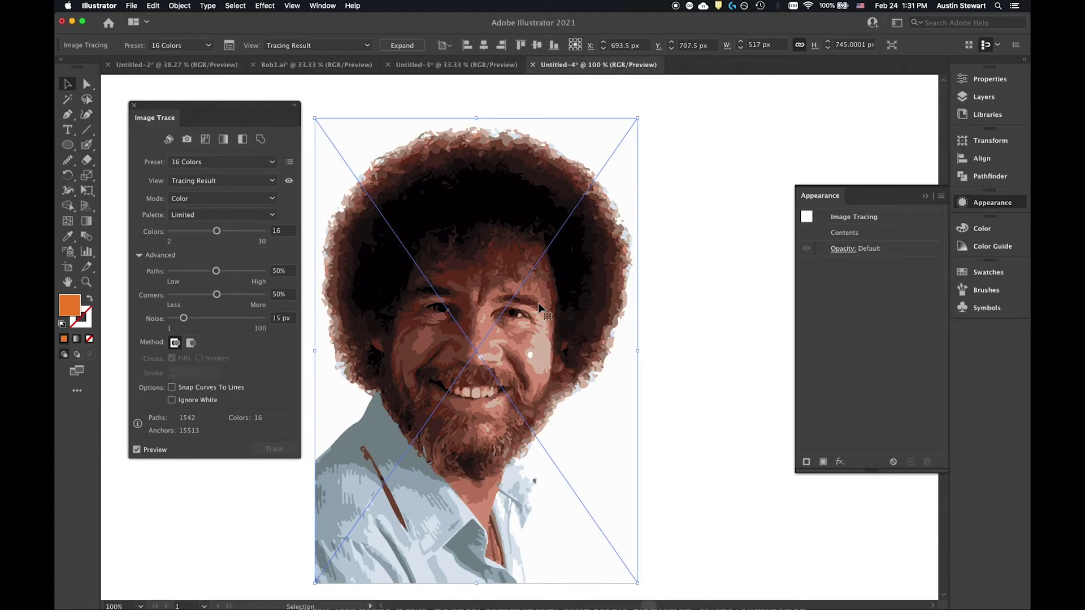
Step: Reduce the Image Trace to 5 colours using the Overlapping method
{"action": "mouse_move", "coordinate": [218, 106]}
{"action": "left_mouse_down"}
{"action": "mouse_move", "coordinate": [230, 92]}
{"action": "mouse_move", "coordinate": [217, 91]}
{"action": "left_mouse_up"}
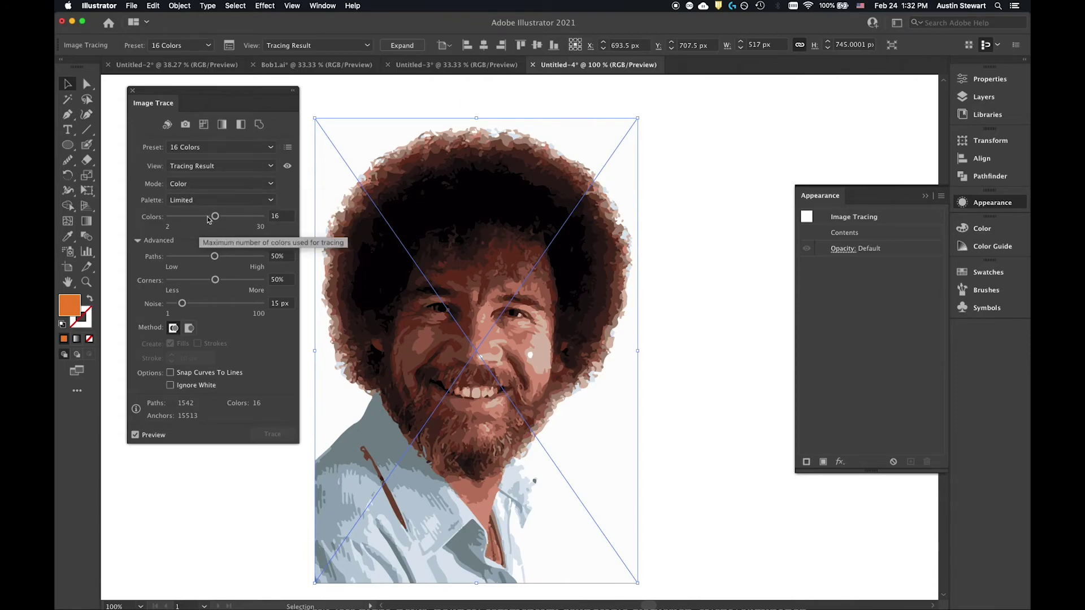
{"action": "left_click", "coordinate": [186, 219]}
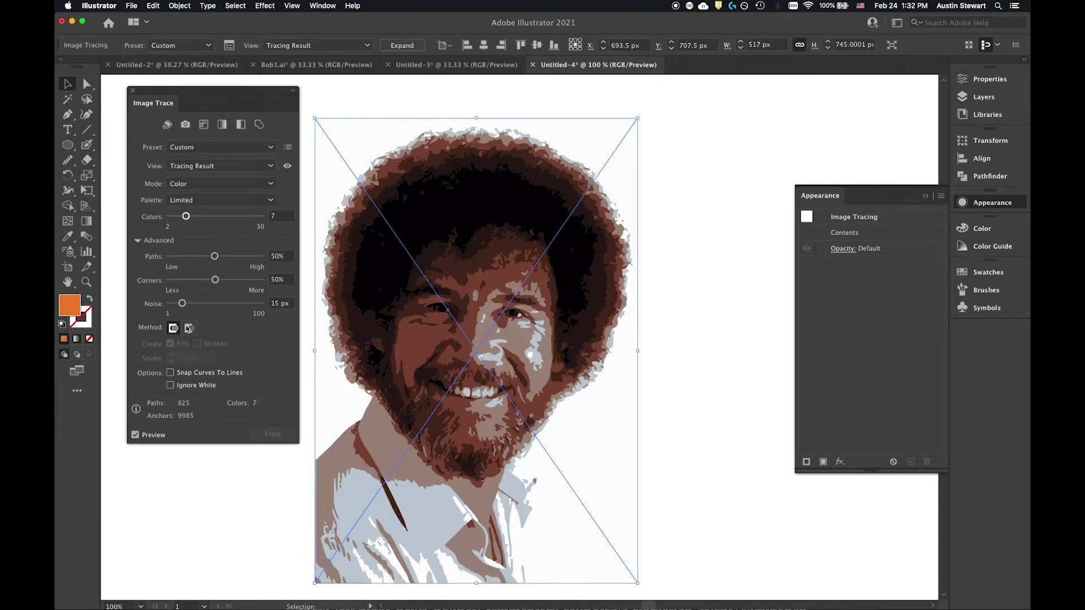
{"action": "key", "text": "super+z"}
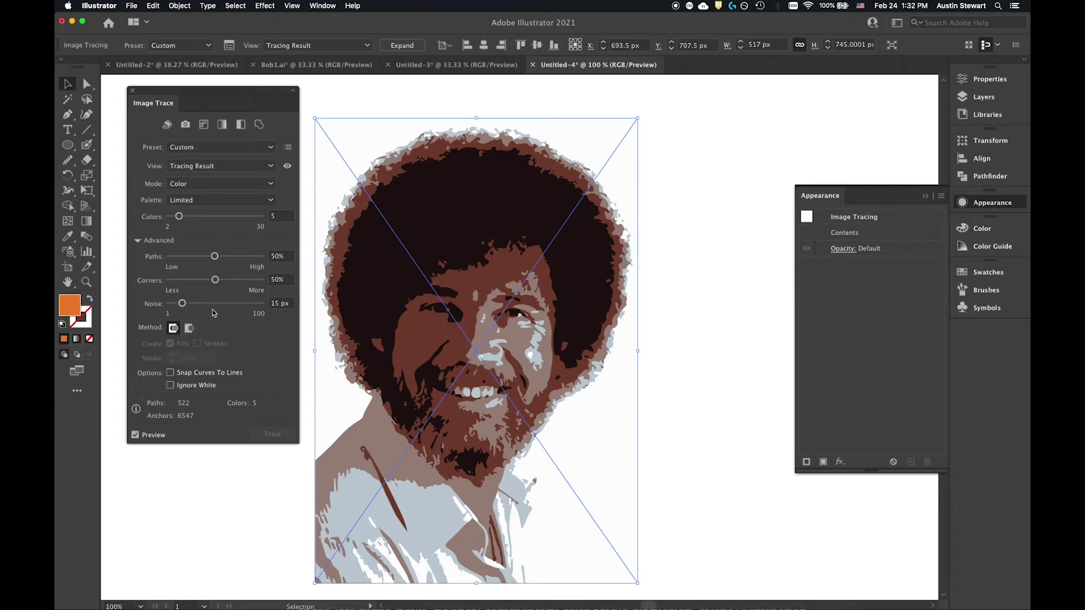
{"action": "left_click", "coordinate": [189, 329]}
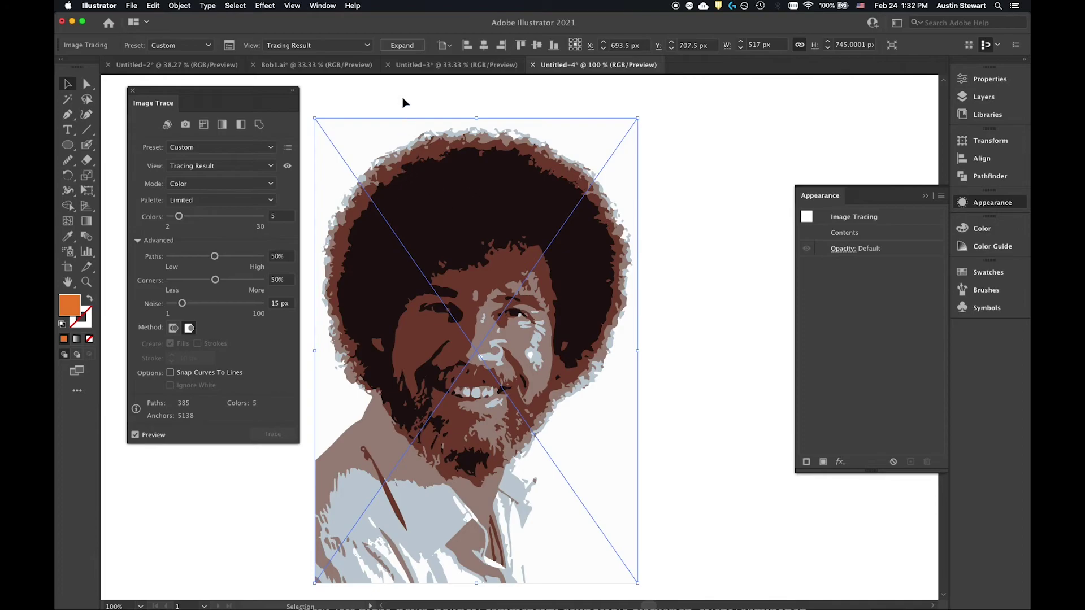
{"action": "left_click", "coordinate": [402, 46]}
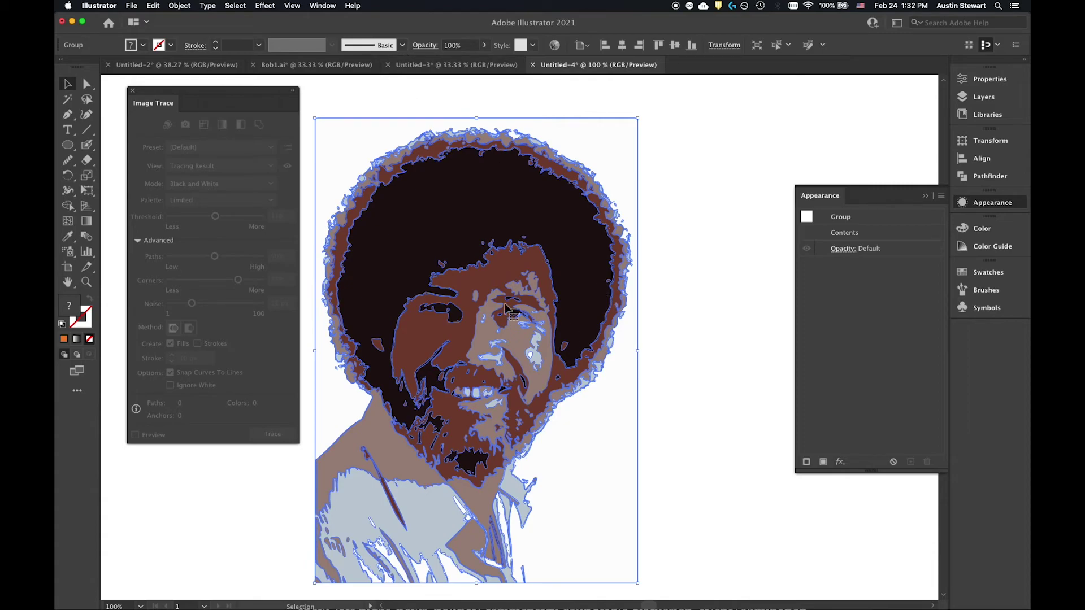
{"action": "mouse_move", "coordinate": [439, 218]}
{"action": "left_mouse_down"}
{"action": "mouse_move", "coordinate": [478, 209]}
{"action": "mouse_move", "coordinate": [436, 204]}
{"action": "mouse_move", "coordinate": [442, 192]}
{"action": "left_mouse_up"}
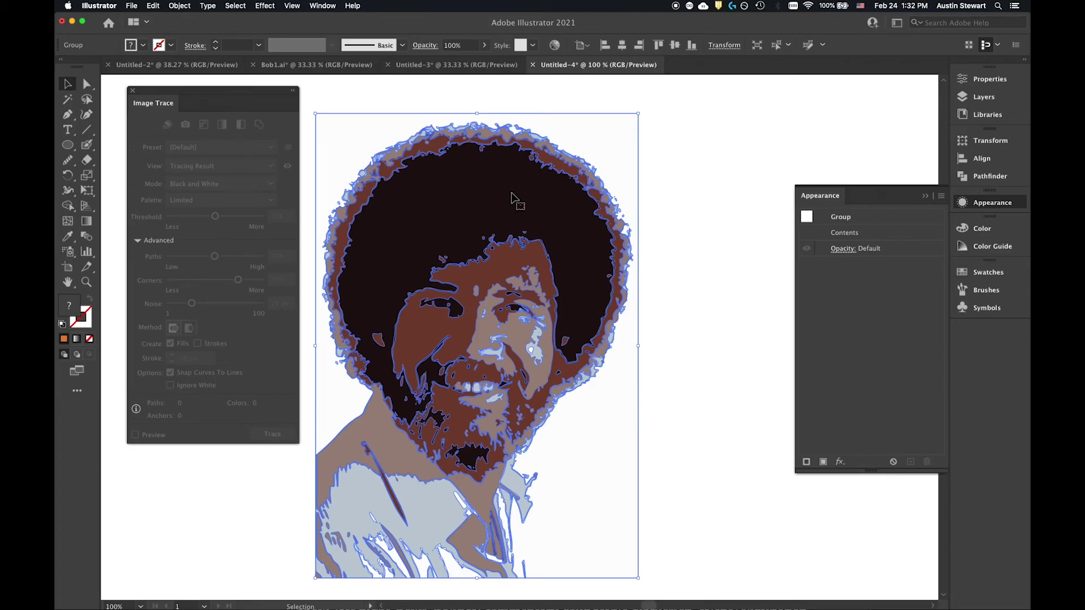
{"action": "left_click", "coordinate": [133, 91]}
{"action": "double_click", "coordinate": [443, 217]}
{"action": "left_click", "coordinate": [468, 208]}
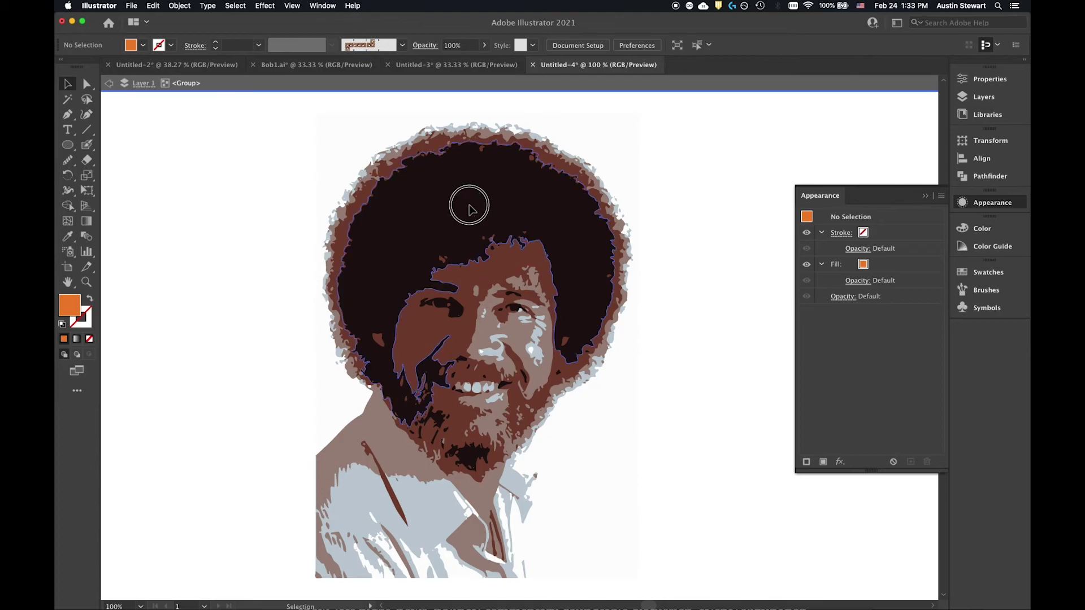
{"action": "left_click", "coordinate": [458, 306]}
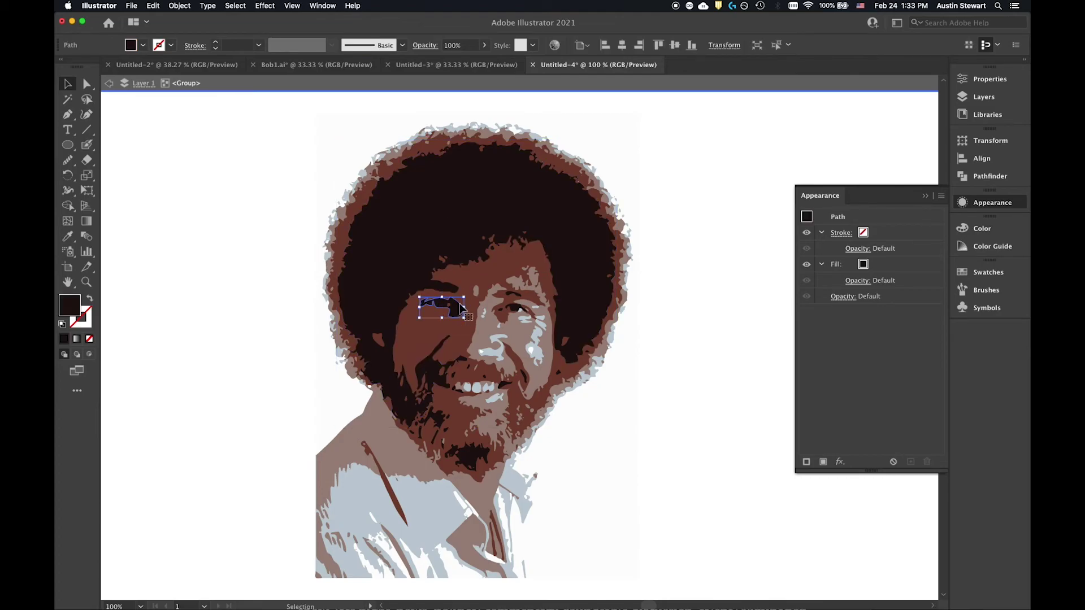
{"action": "left_click", "coordinate": [501, 266]}
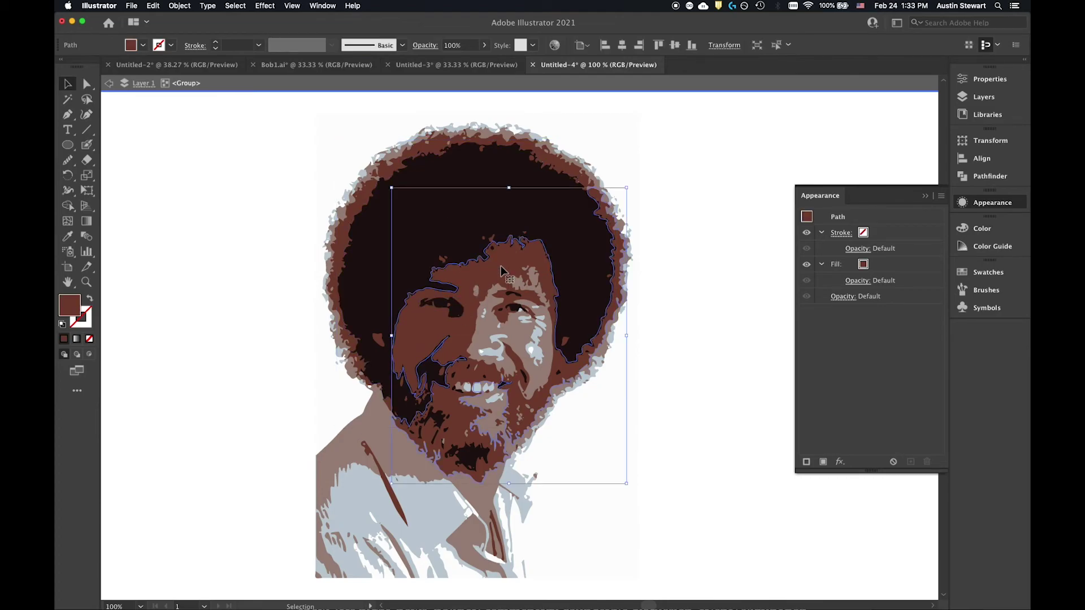
{"action": "left_click", "coordinate": [365, 202]}
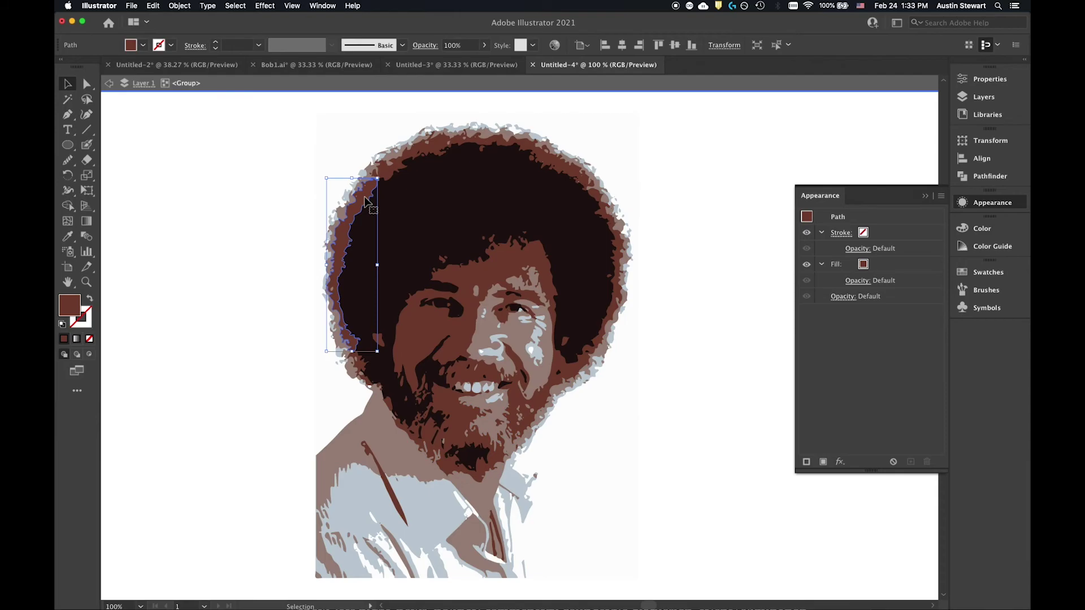
{"action": "left_click", "coordinate": [422, 153]}
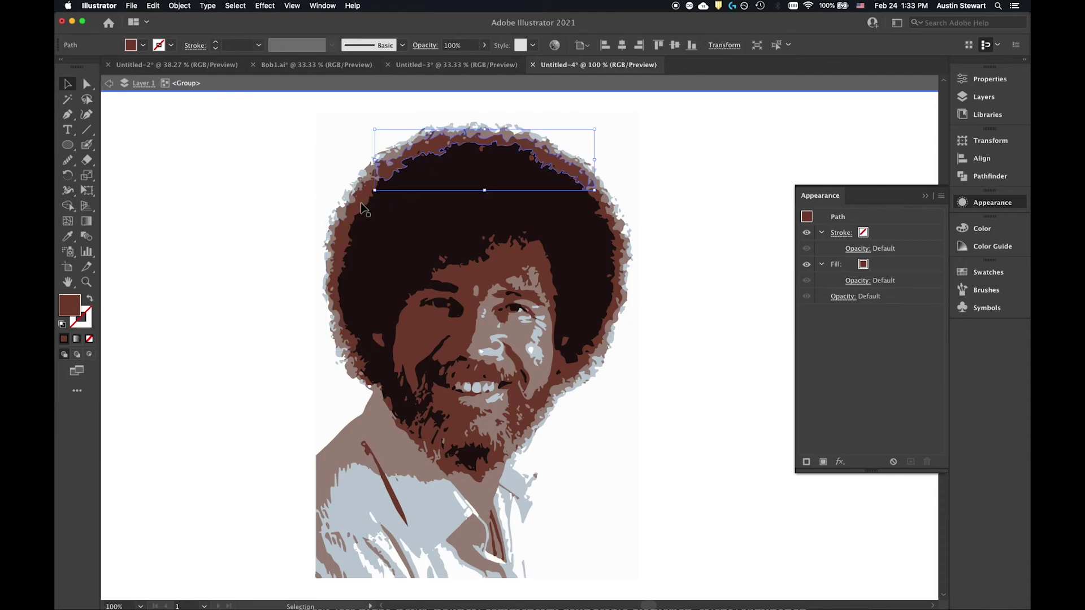
{"action": "left_click", "coordinate": [425, 322]}
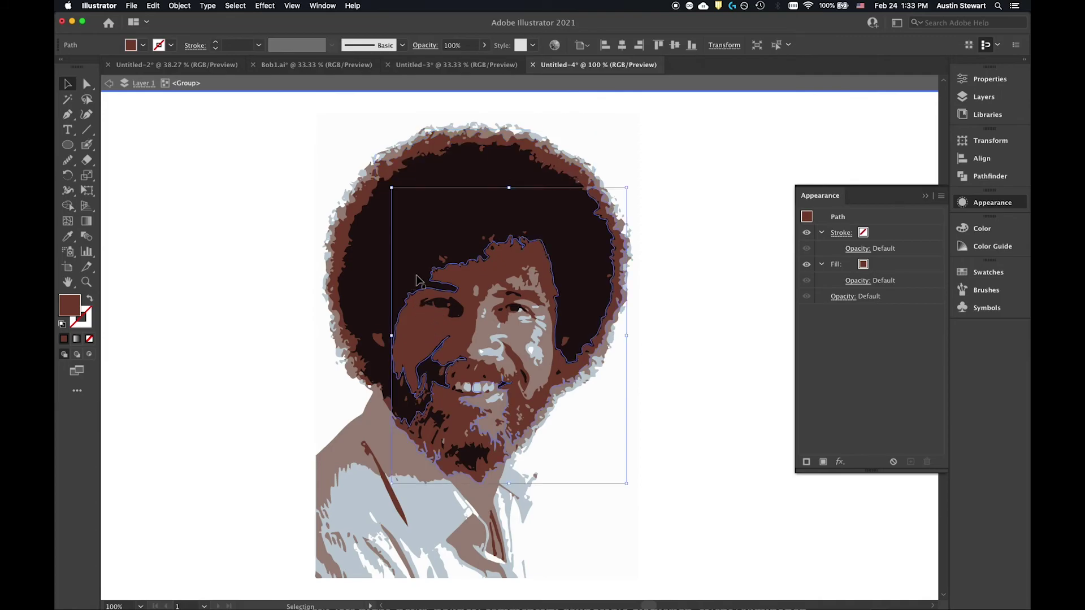
{"action": "left_click", "coordinate": [358, 201]}
{"action": "left_click", "coordinate": [394, 170]}
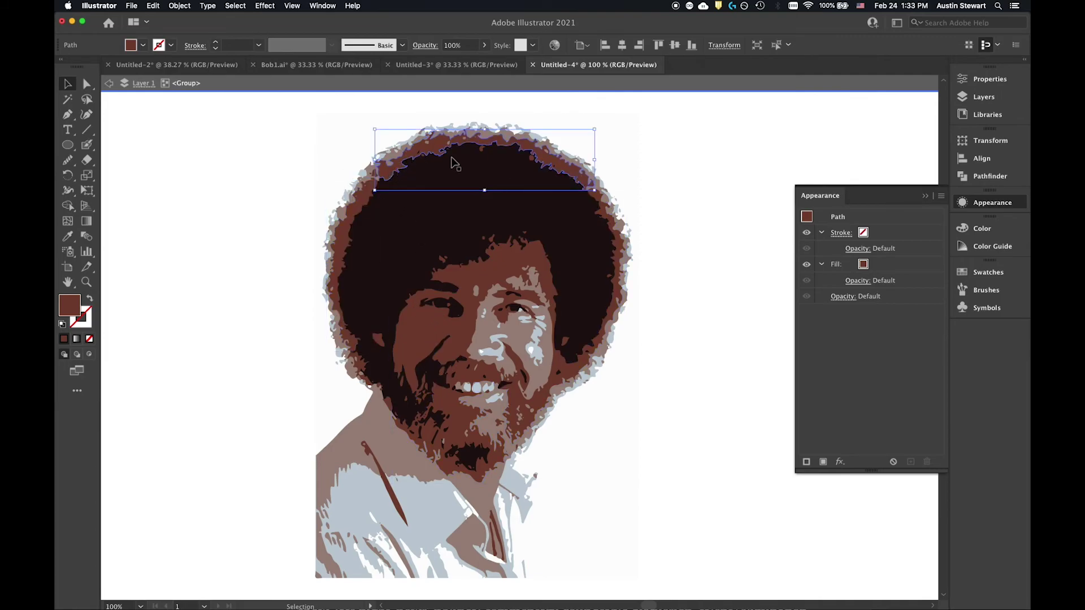
{"action": "left_click", "coordinate": [604, 212]}
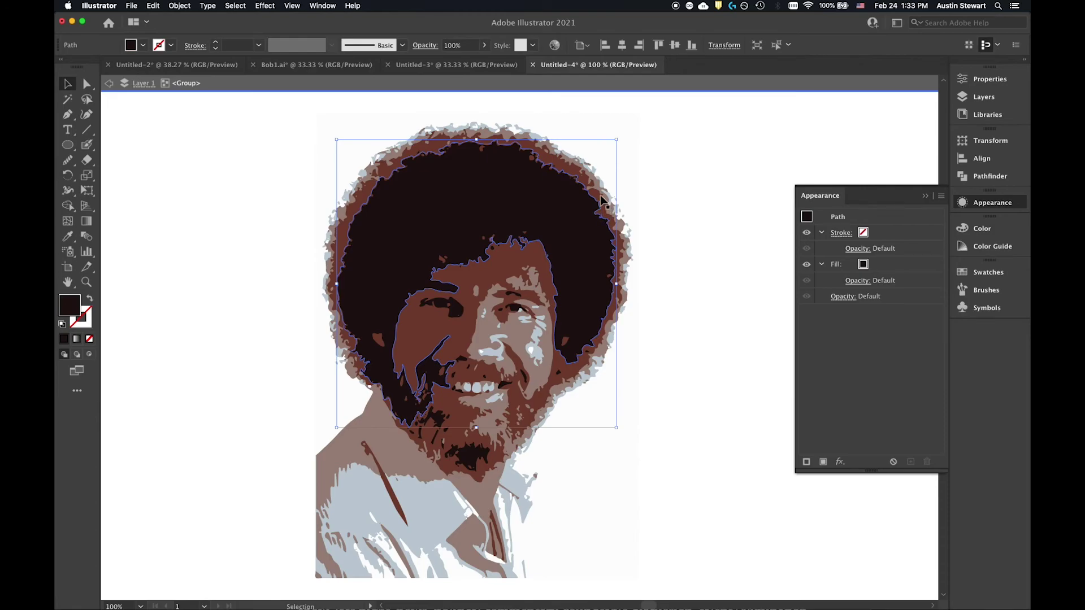
{"action": "left_click", "coordinate": [602, 199]}
{"action": "left_click", "coordinate": [587, 279]}
{"action": "left_click", "coordinate": [422, 331]}
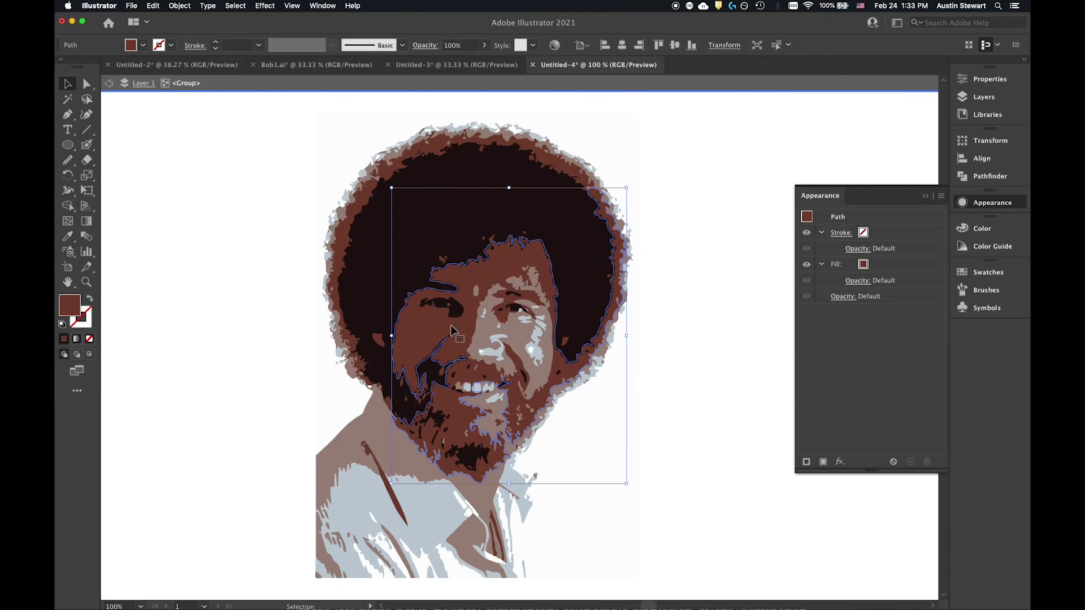
{"action": "left_click_drag", "start_coordinate": [452, 330], "coordinate": [559, 346]}
{"action": "key", "text": "super+z"}
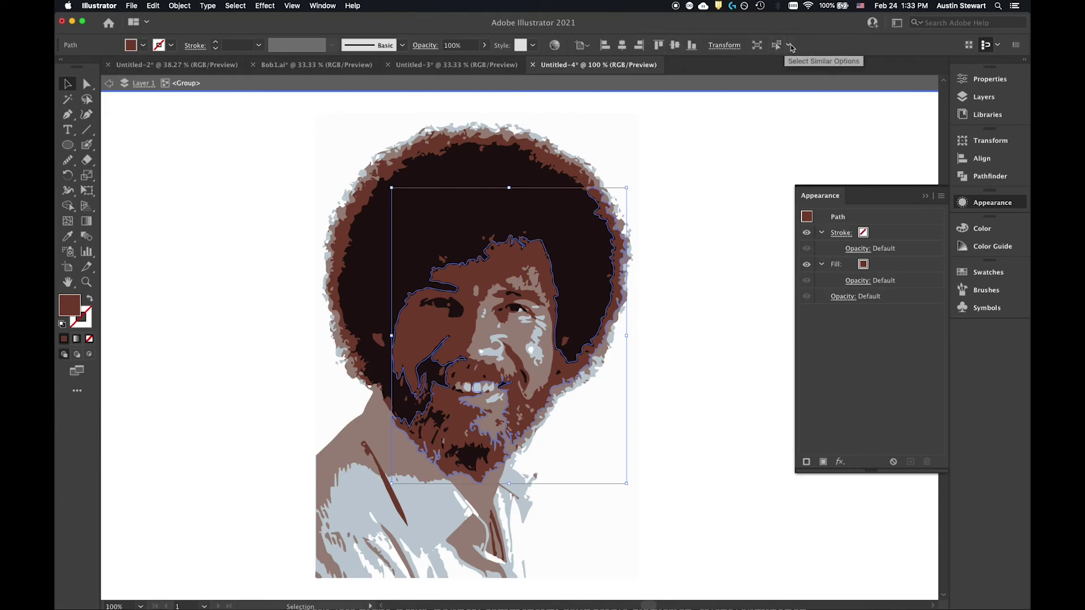
Step: Select all brown-filled shapes by fill colour, test-move them, then undo the move
{"action": "left_click", "coordinate": [790, 46]}
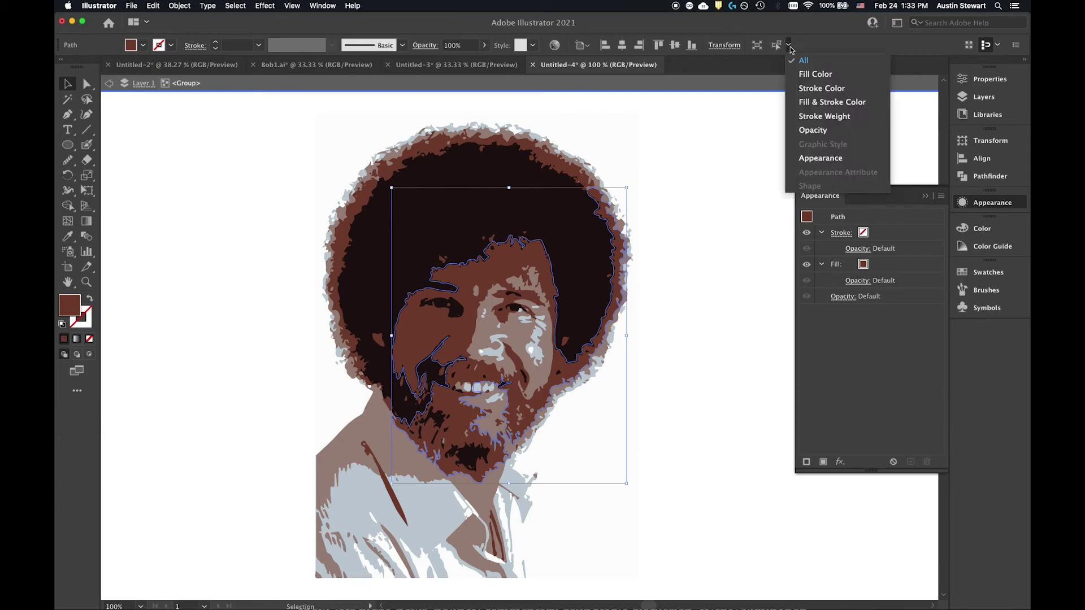
{"action": "left_click", "coordinate": [803, 75]}
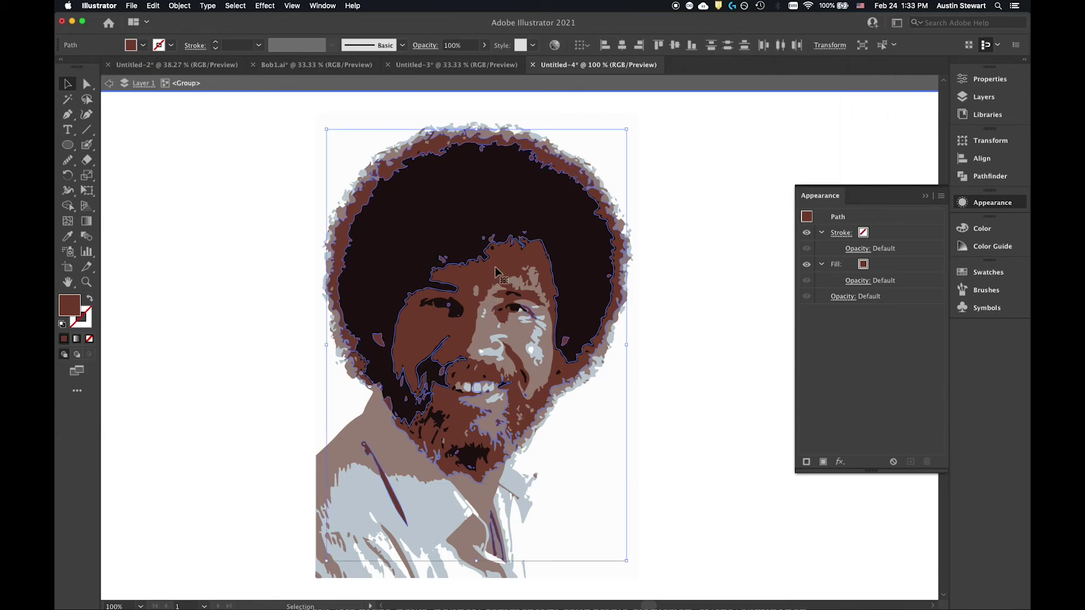
{"action": "left_click_drag", "start_coordinate": [497, 258], "coordinate": [579, 248]}
{"action": "key", "text": "cmd+z"}
Step: Select the pale blue-grey shirt shape and every shape sharing its fill
{"action": "left_click", "coordinate": [545, 271]}
{"action": "key", "text": "cmd+z"}
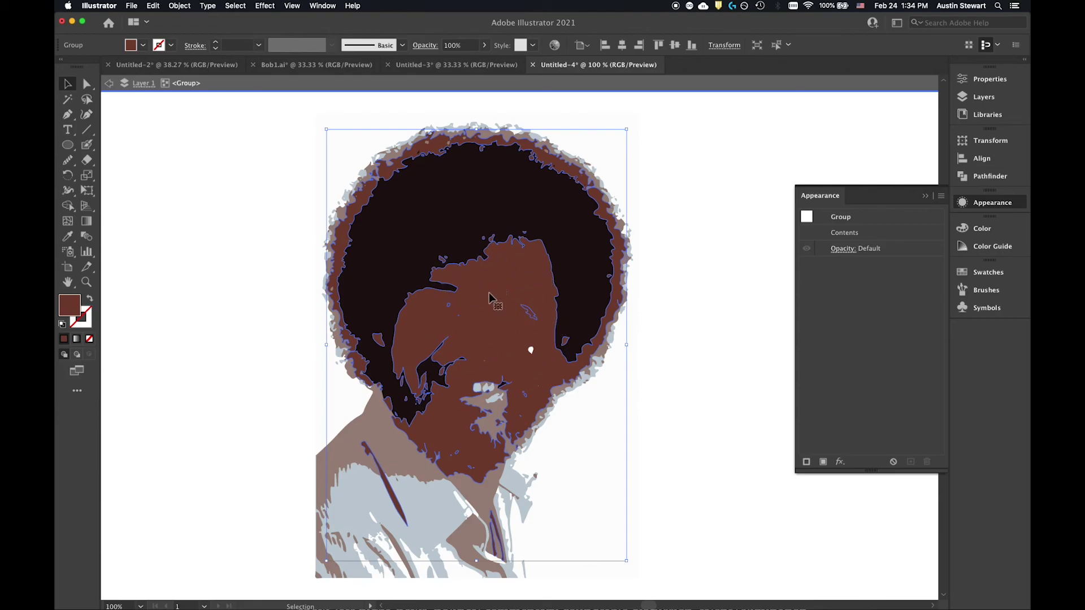
{"action": "key", "text": "super+shift+z"}
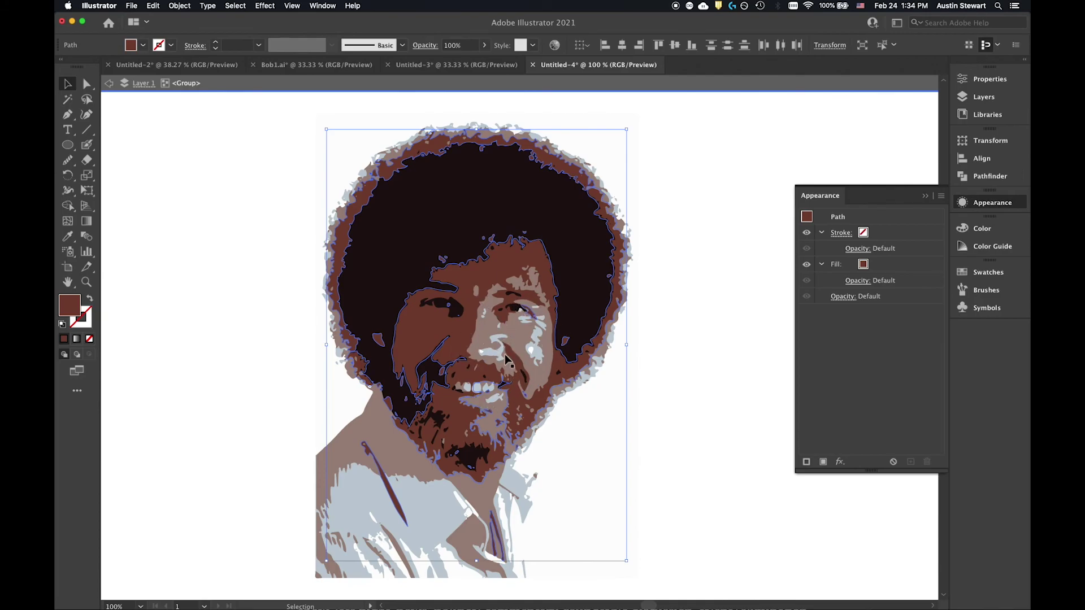
{"action": "left_click", "coordinate": [436, 509]}
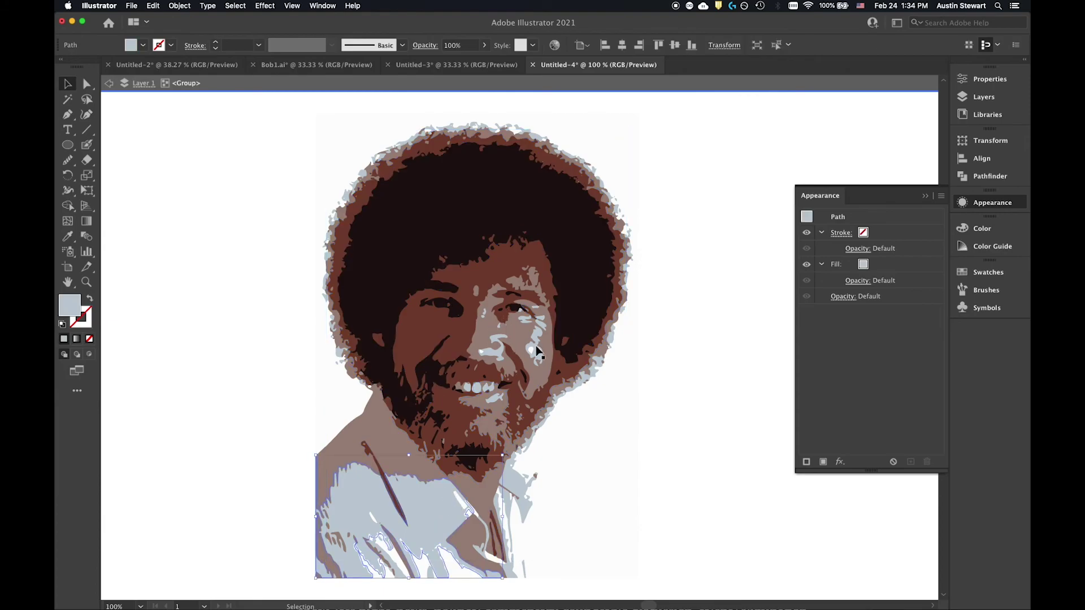
{"action": "left_click", "coordinate": [778, 45]}
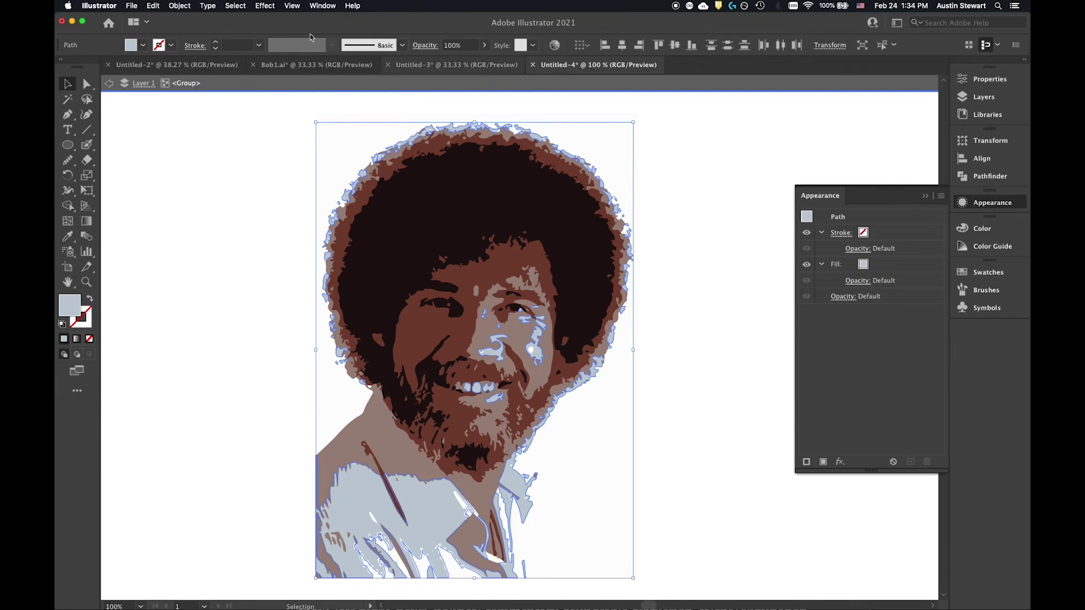
Step: Recolour the selected pale blue-grey shapes to bright magenta
{"action": "double_click", "coordinate": [68, 307]}
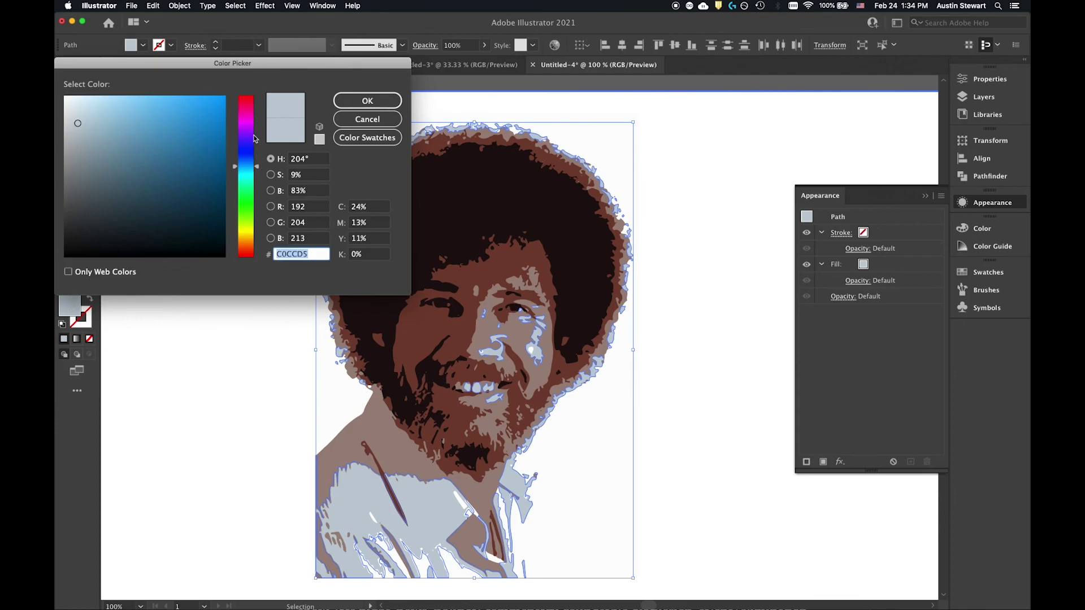
{"action": "left_click", "coordinate": [247, 124]}
{"action": "left_click", "coordinate": [192, 108]}
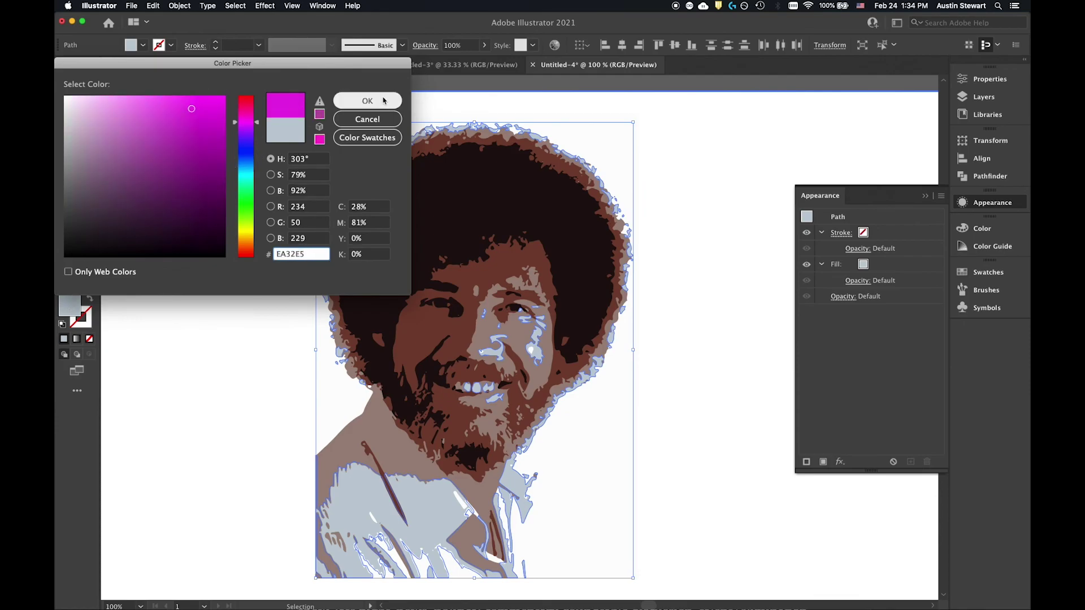
{"action": "left_click", "coordinate": [367, 101]}
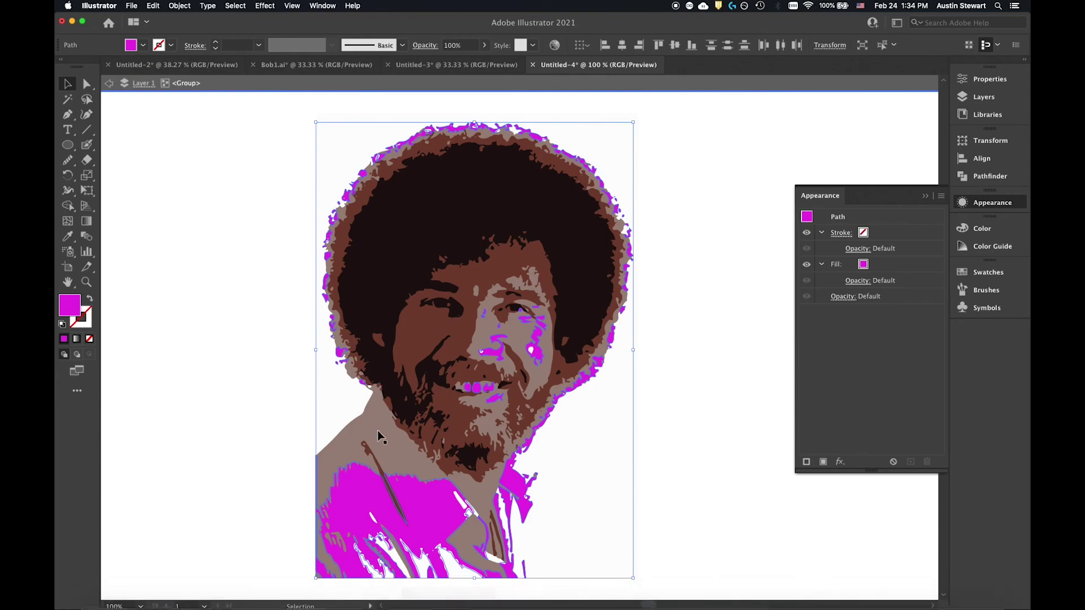
Step: Select all grey-brown shoulder-tone shapes and fill them bright yellow
{"action": "left_click", "coordinate": [385, 435]}
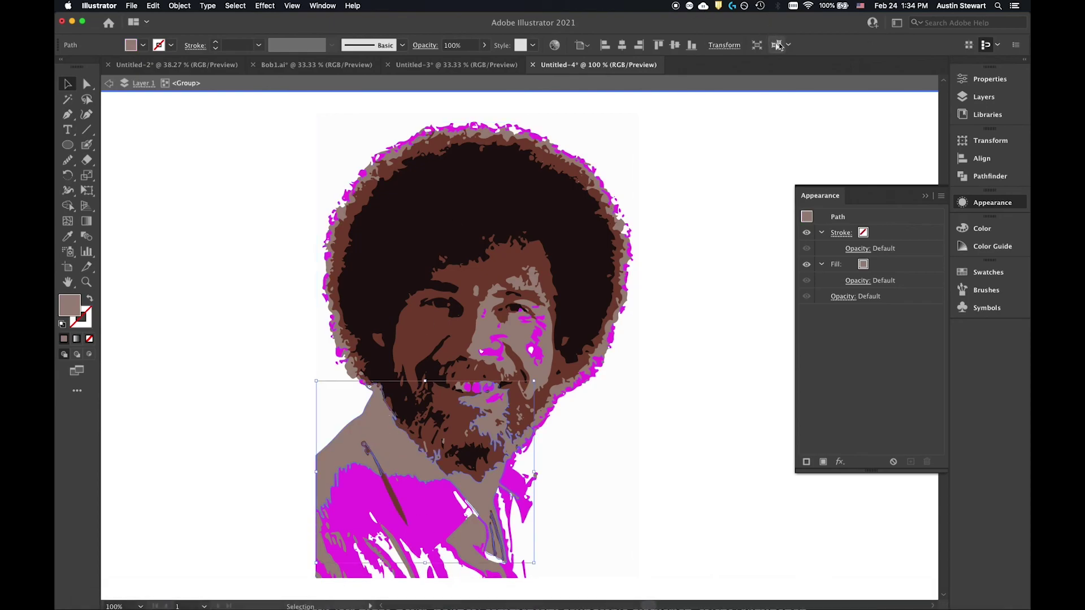
{"action": "key", "text": "super+a"}
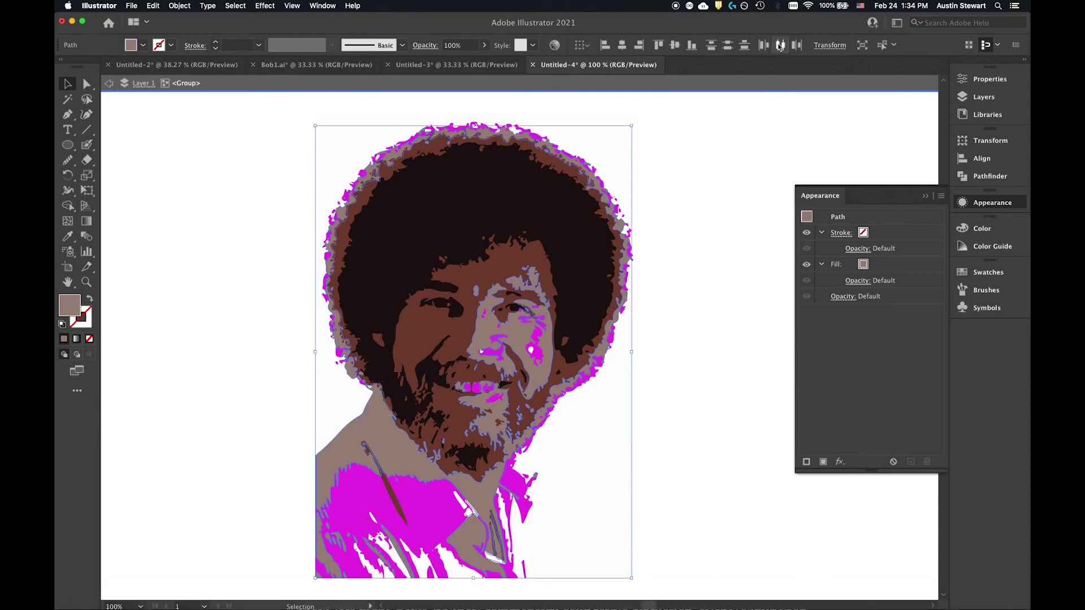
{"action": "double_click", "coordinate": [70, 304]}
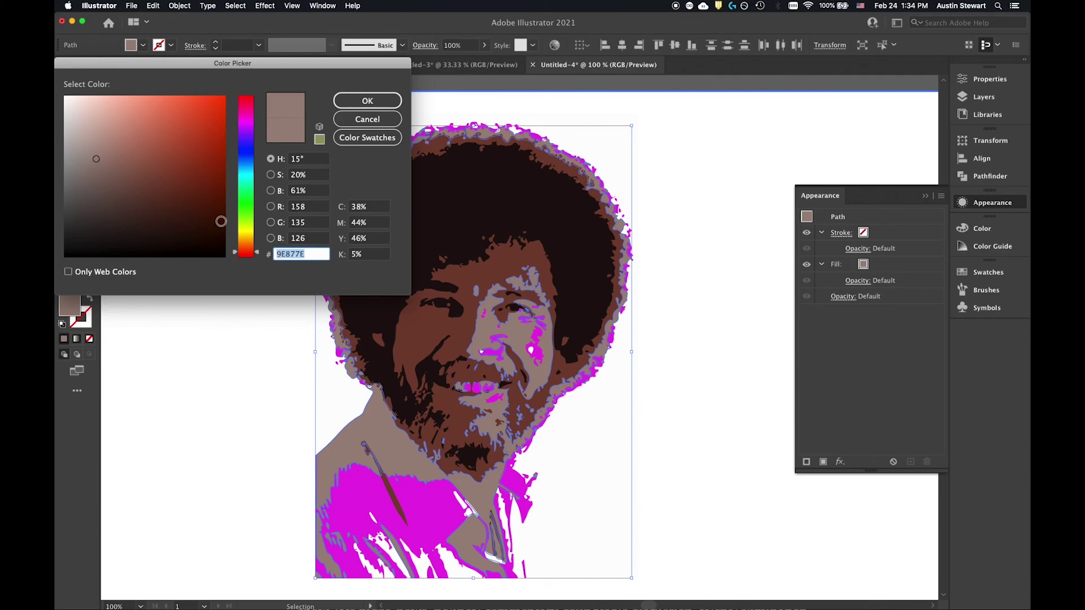
{"action": "left_click", "coordinate": [249, 232]}
{"action": "left_click", "coordinate": [209, 113]}
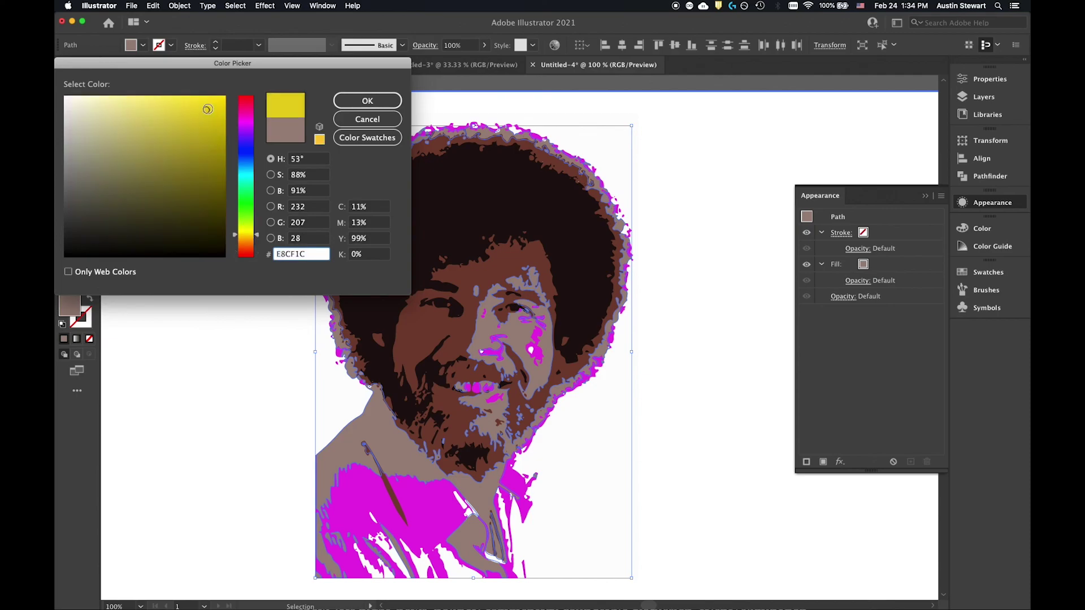
{"action": "left_click", "coordinate": [370, 104]}
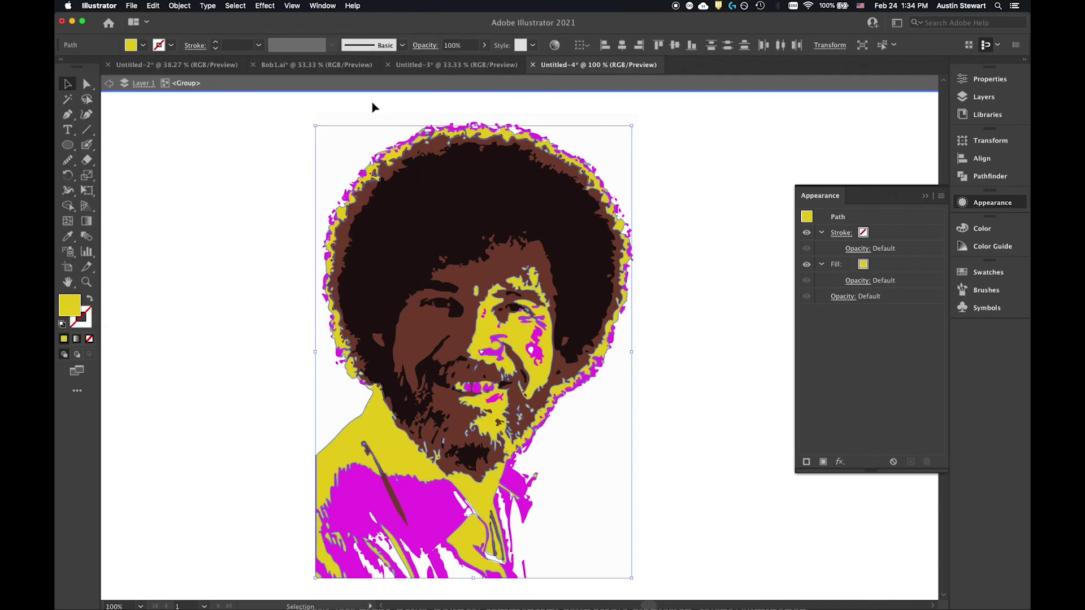
Step: Select all brown face-tone shapes and change their fill to bright blue
{"action": "left_click", "coordinate": [440, 325]}
{"action": "double_click", "coordinate": [68, 314]}
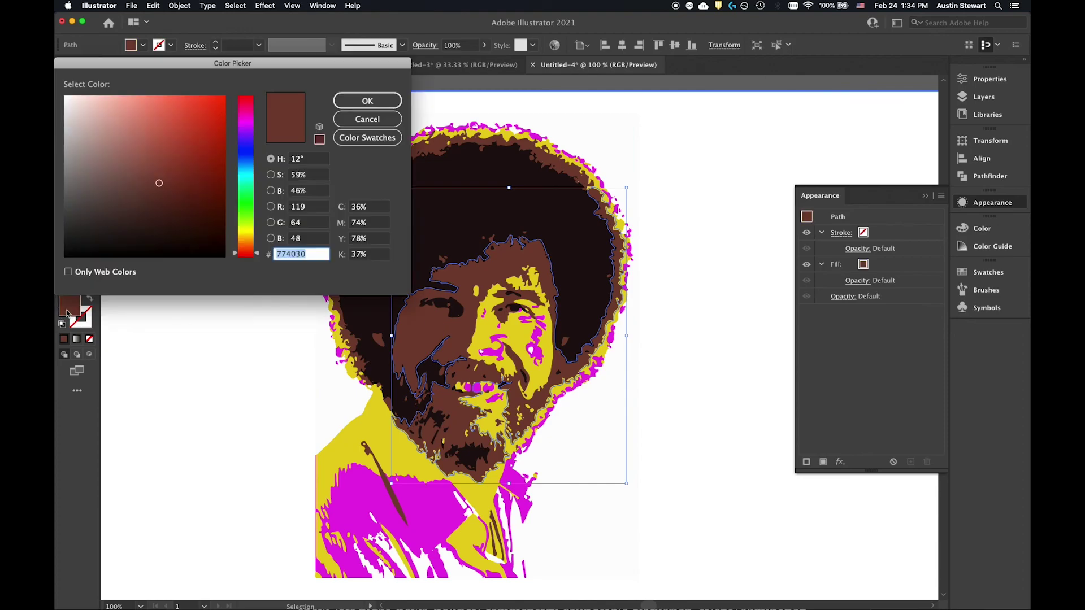
{"action": "left_click", "coordinate": [368, 120]}
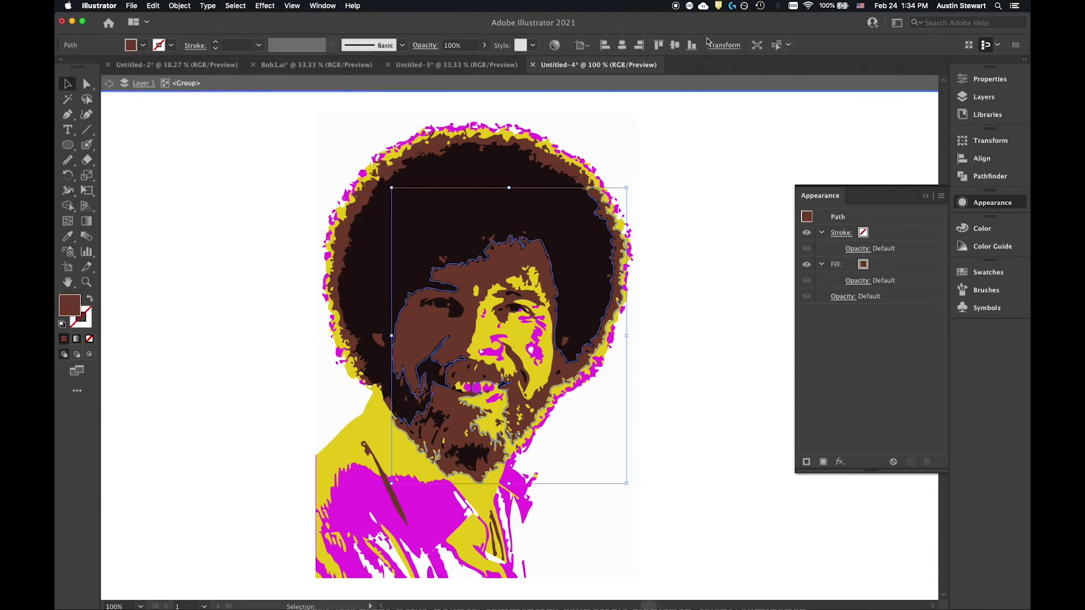
{"action": "left_click", "coordinate": [475, 222]}
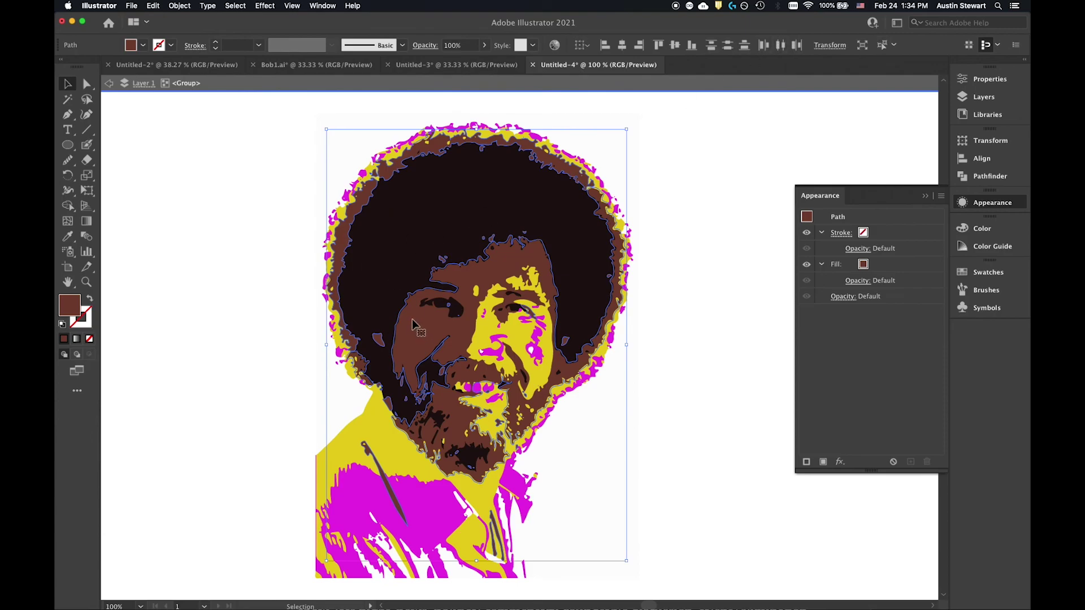
{"action": "double_click", "coordinate": [68, 305]}
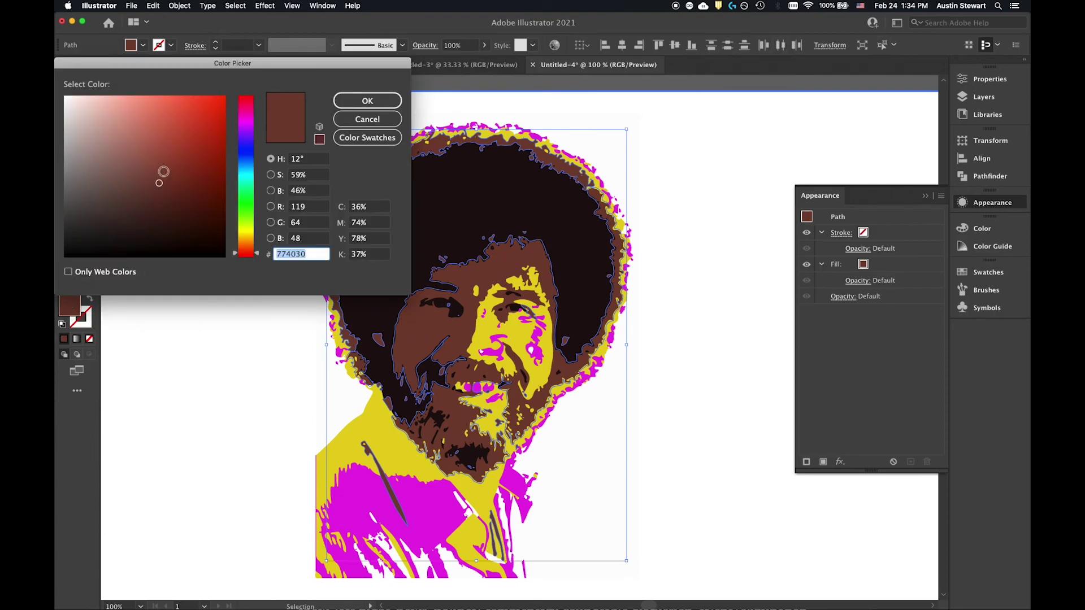
{"action": "left_click", "coordinate": [208, 108]}
{"action": "left_click_drag", "start_coordinate": [253, 106], "coordinate": [250, 168]}
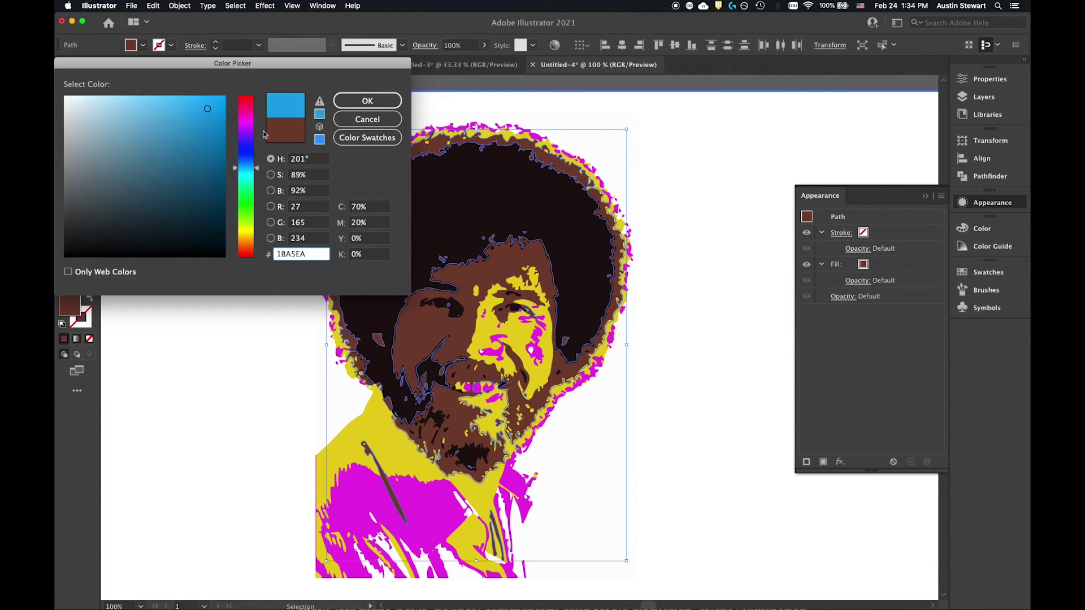
{"action": "left_click", "coordinate": [375, 100]}
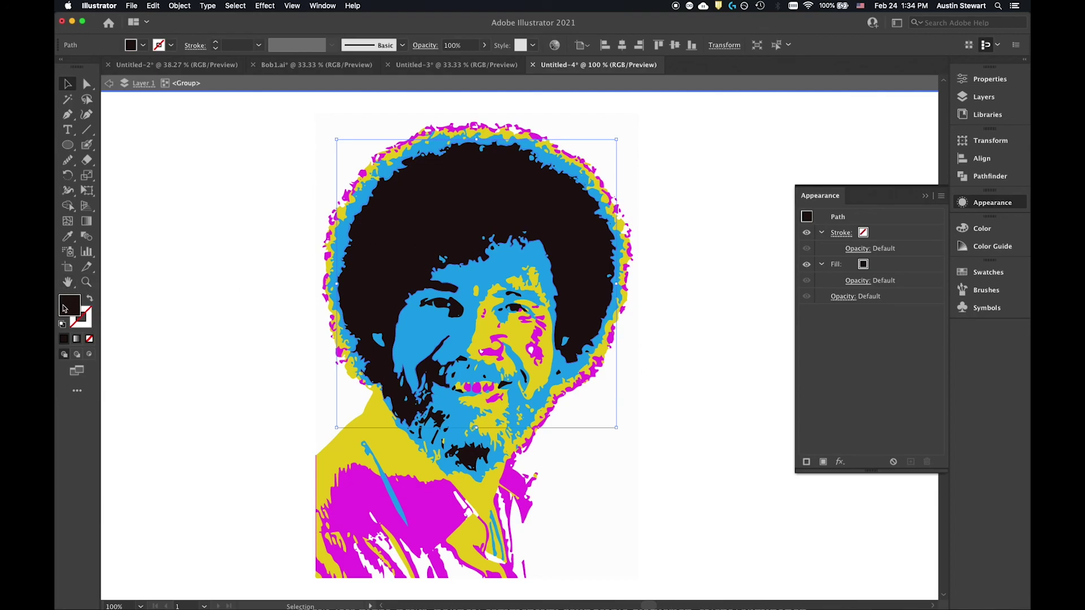
Step: Turn the dark hair fill bright green, exit isolation, and nudge the portrait up-right
{"action": "double_click", "coordinate": [68, 306]}
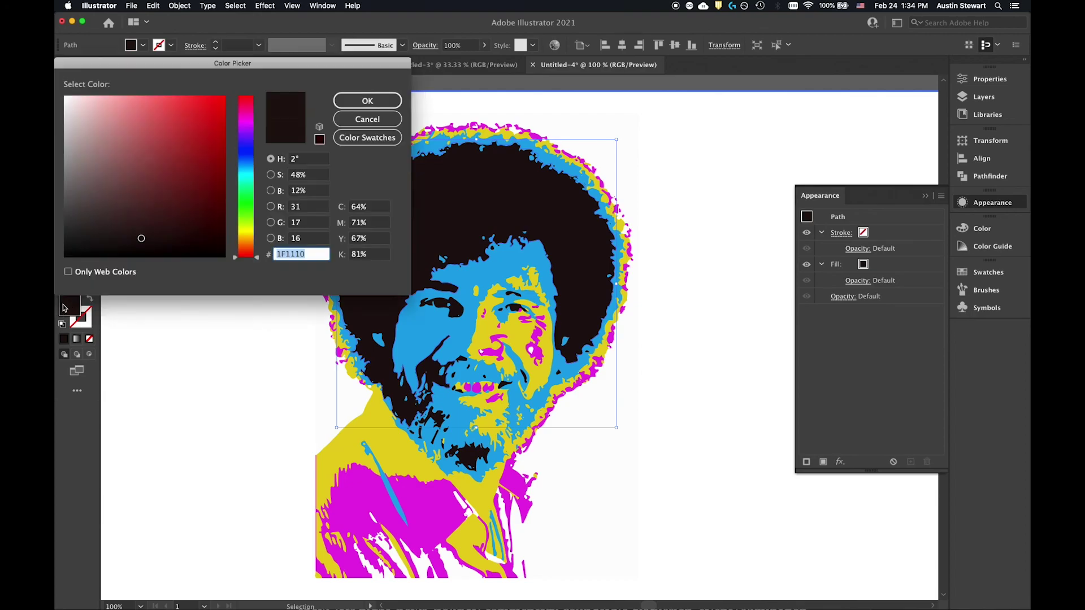
{"action": "left_click", "coordinate": [246, 208]}
{"action": "left_click", "coordinate": [198, 122]}
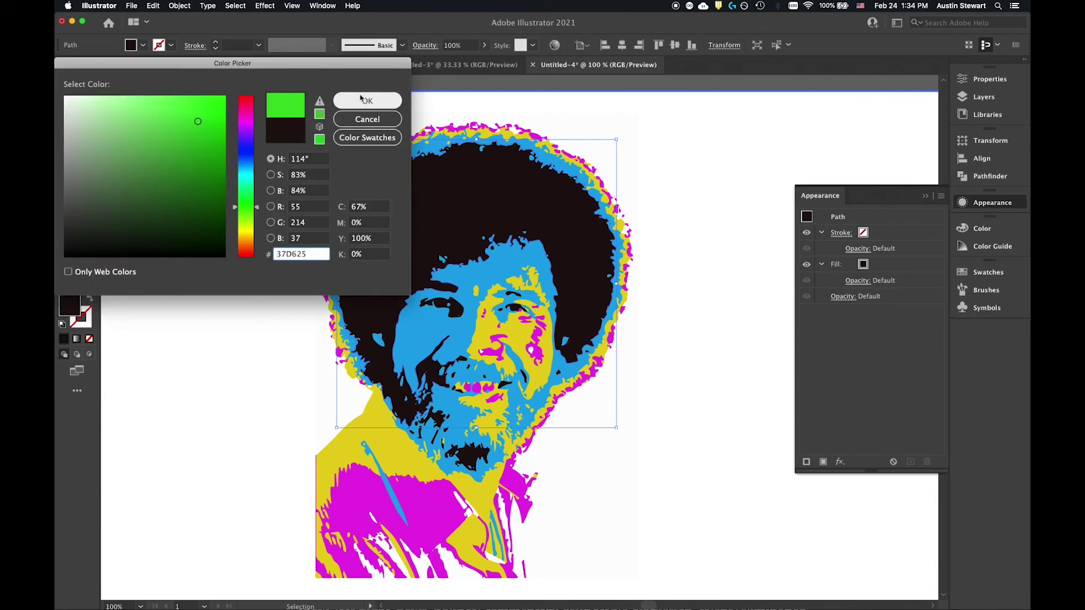
{"action": "left_click", "coordinate": [362, 101]}
{"action": "double_click", "coordinate": [197, 245]}
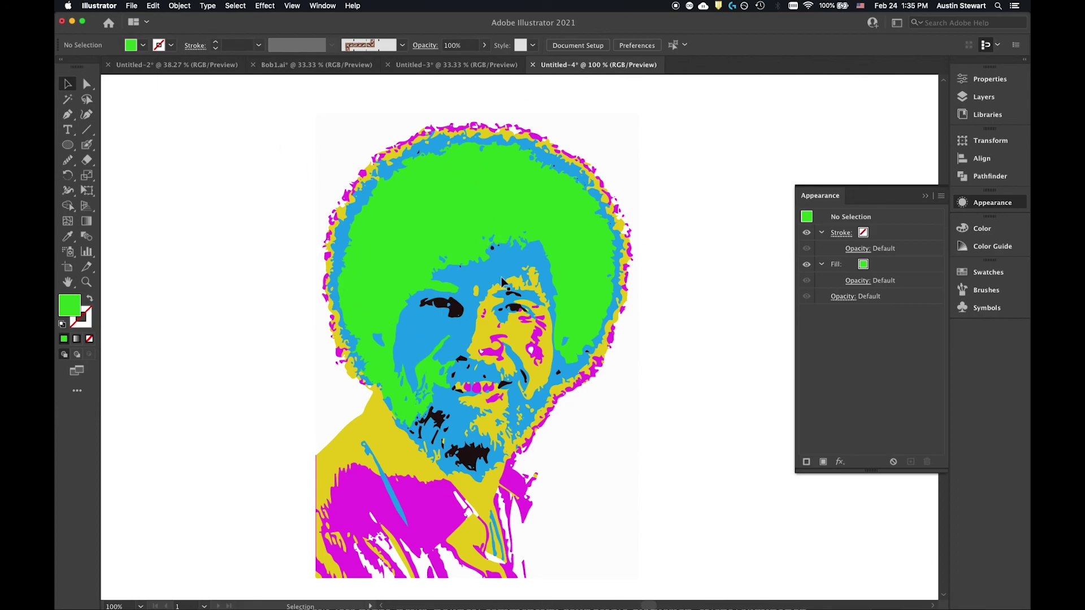
{"action": "left_click_drag", "start_coordinate": [453, 209], "coordinate": [464, 176]}
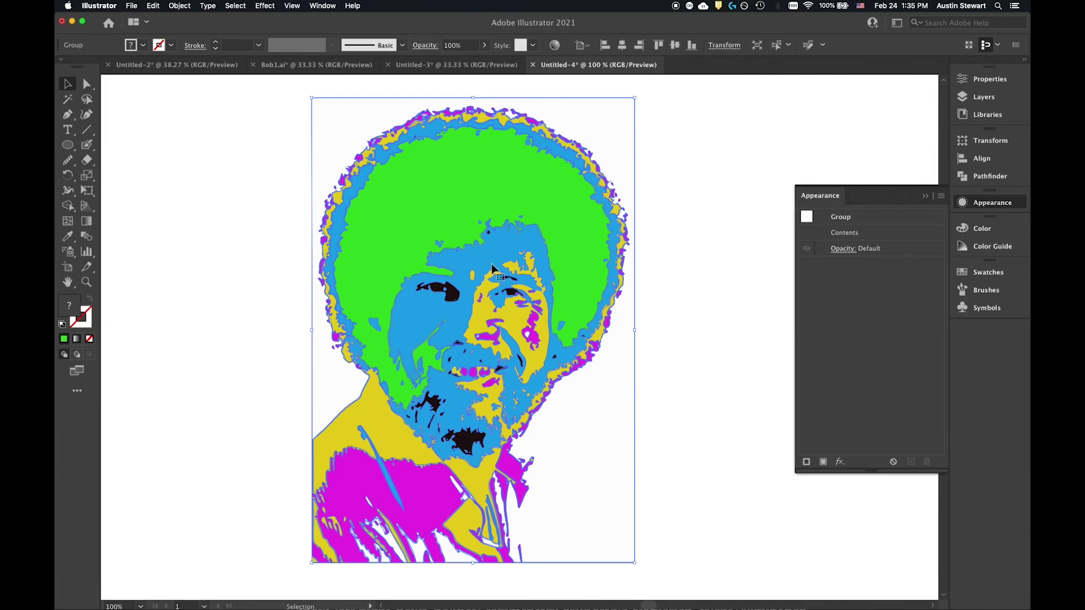